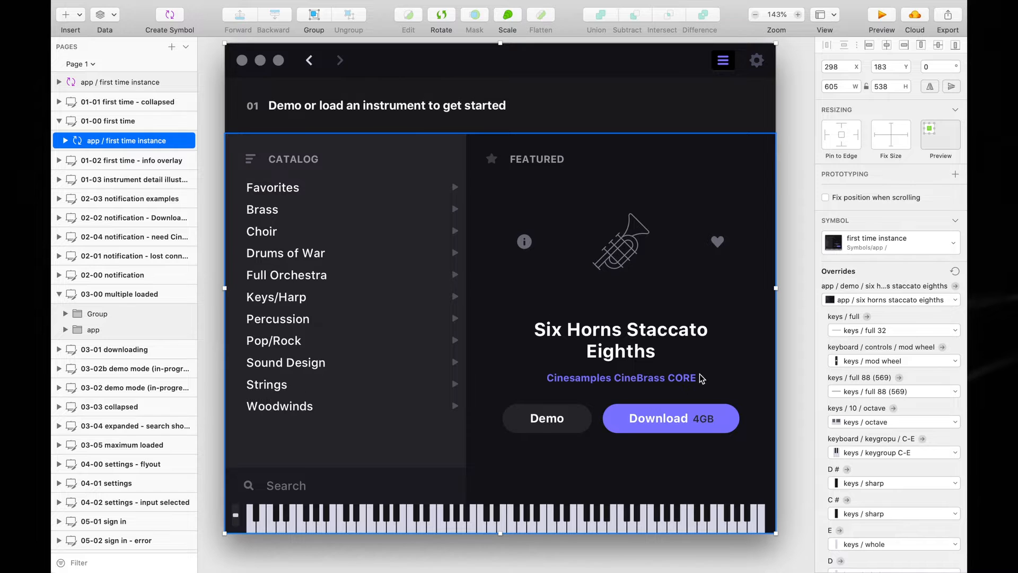
# Deselect the first time instance and examine the featured instrument panel with its Demo and Download buttons
pyautogui.hscroll(3, 670, 426)
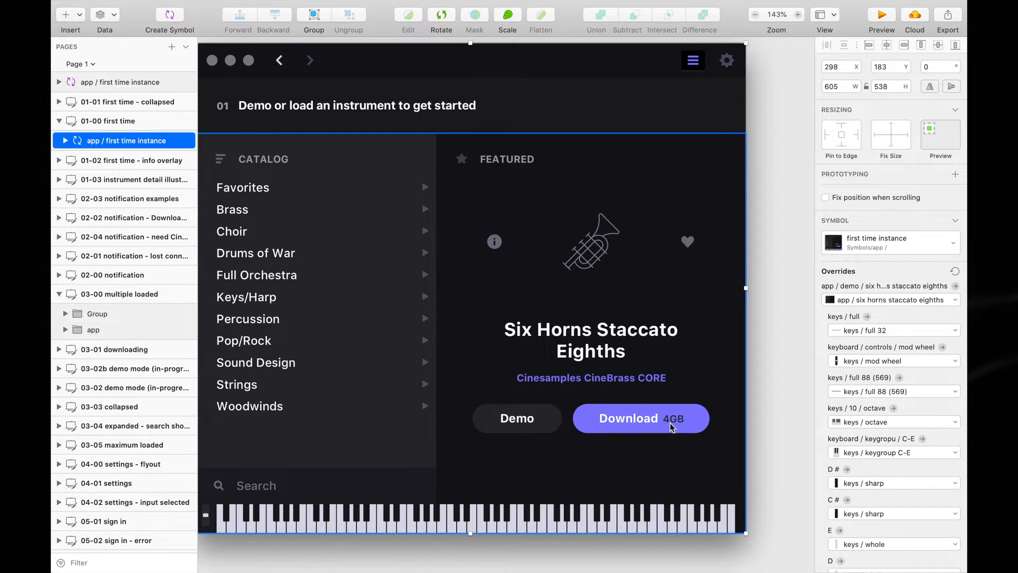
pyautogui.click(776, 436)
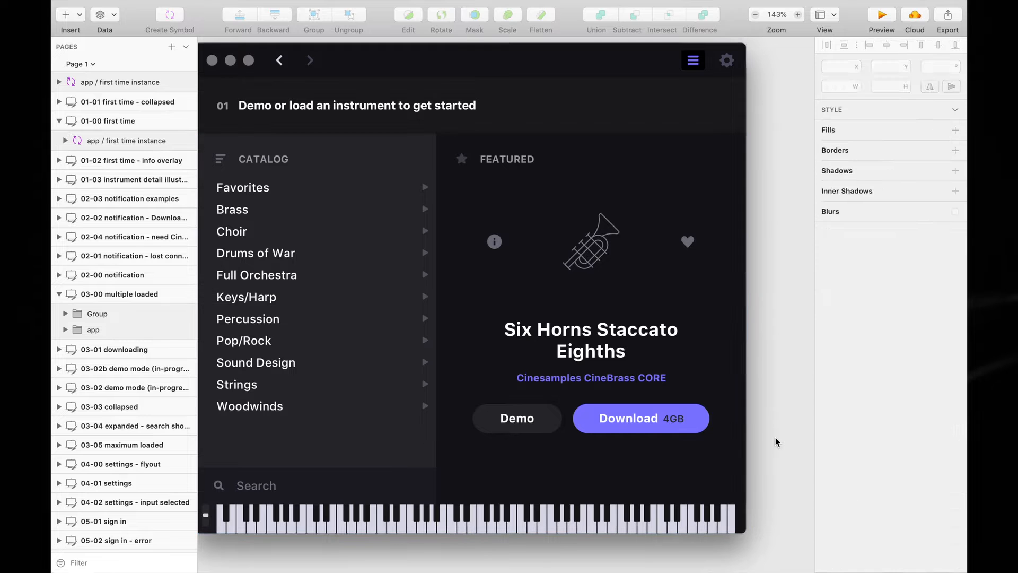
pyautogui.hscroll(5, 775, 437)
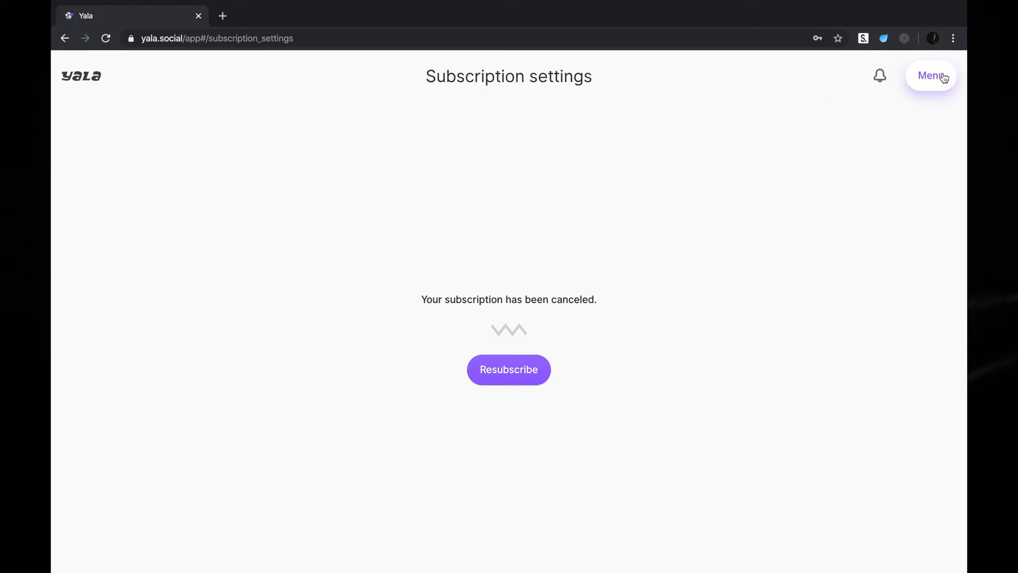
# Switch to the Yala web app in the browser and open its menu from the subscription settings page
pyautogui.click(944, 78)
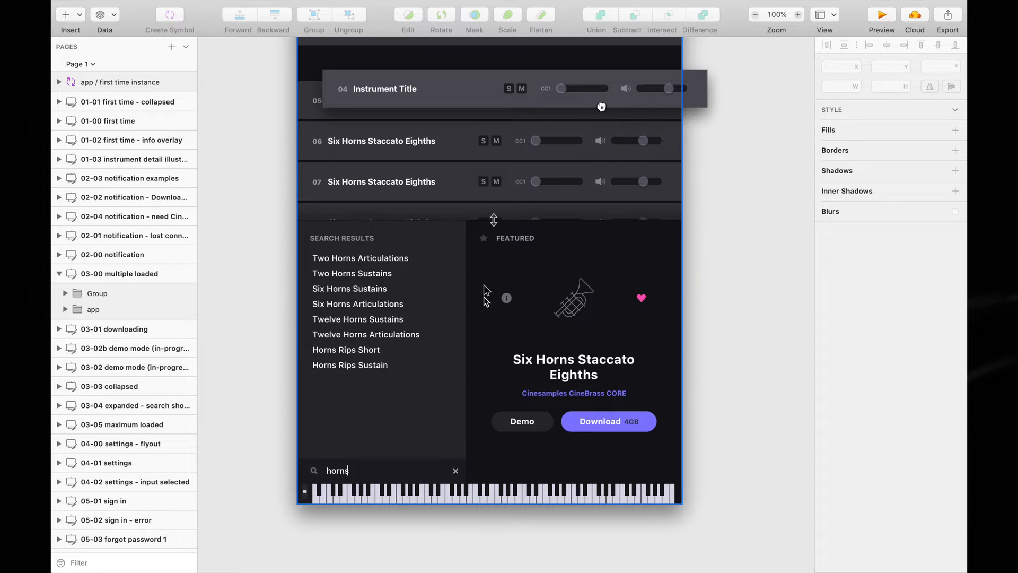
# Switch to Sketch, select the app instance on the 01-00 first time artboard and zoom to fit it
pyautogui.click(483, 297)
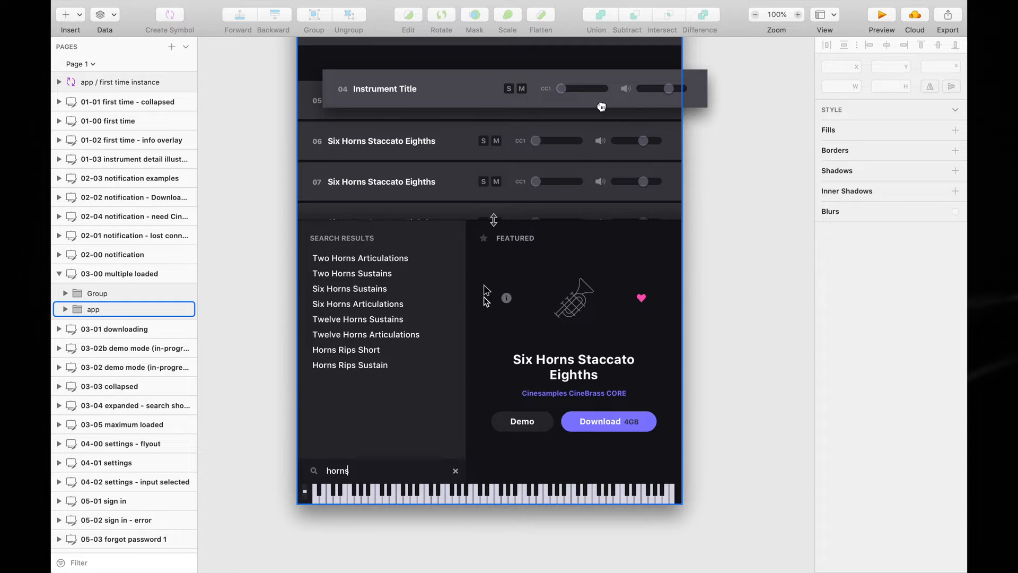
pyautogui.scroll(-5, 484, 297)
pyautogui.scroll(-3, 484, 297)
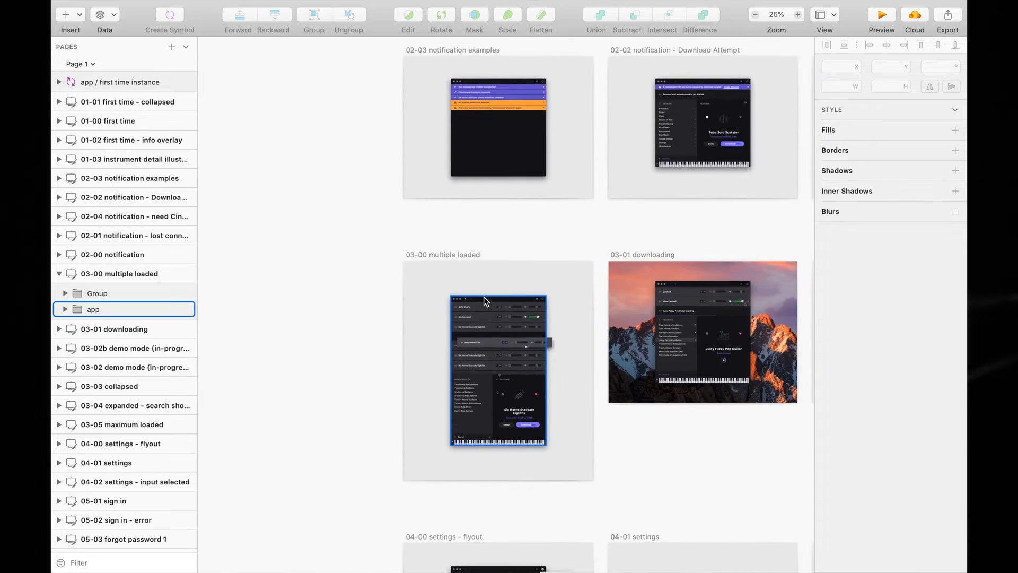
pyautogui.scroll(5, 484, 297)
pyautogui.click(533, 263)
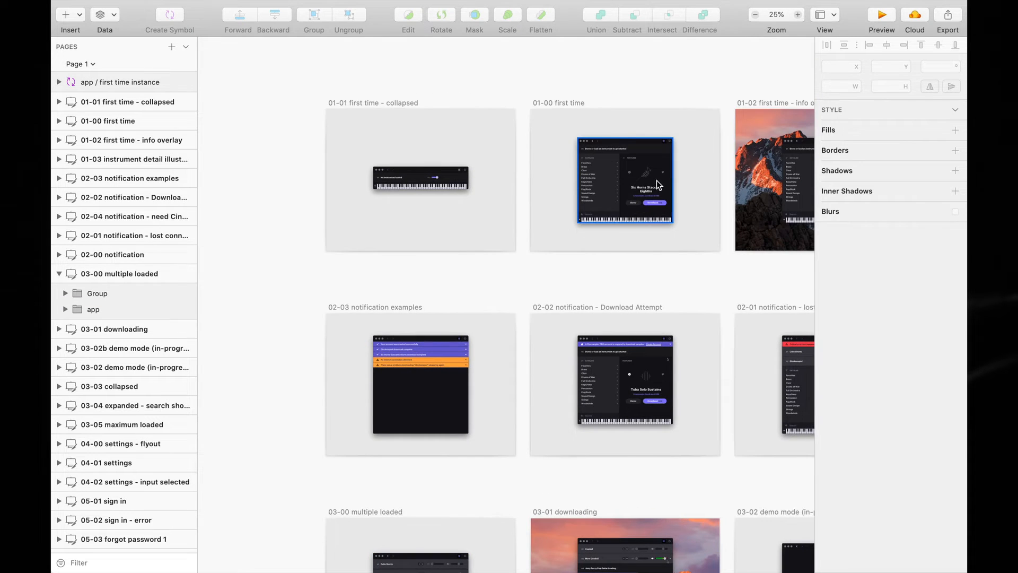
pyautogui.click(656, 181)
pyautogui.press('super+2')
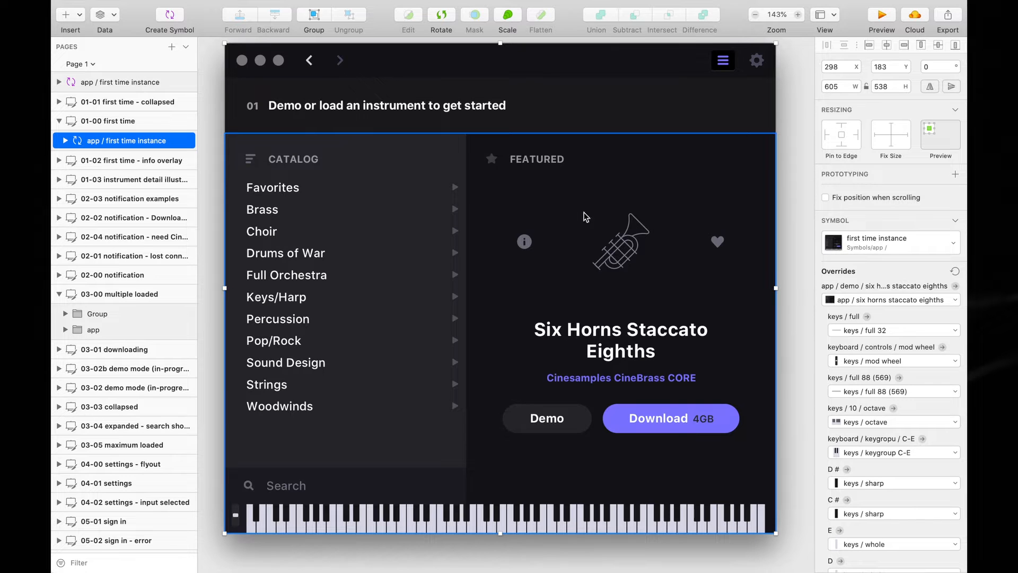
# Deselect the first time instance and examine the icons on the 01-03 instrument detail illustrations artboard
pyautogui.hscroll(2, 755, 422)
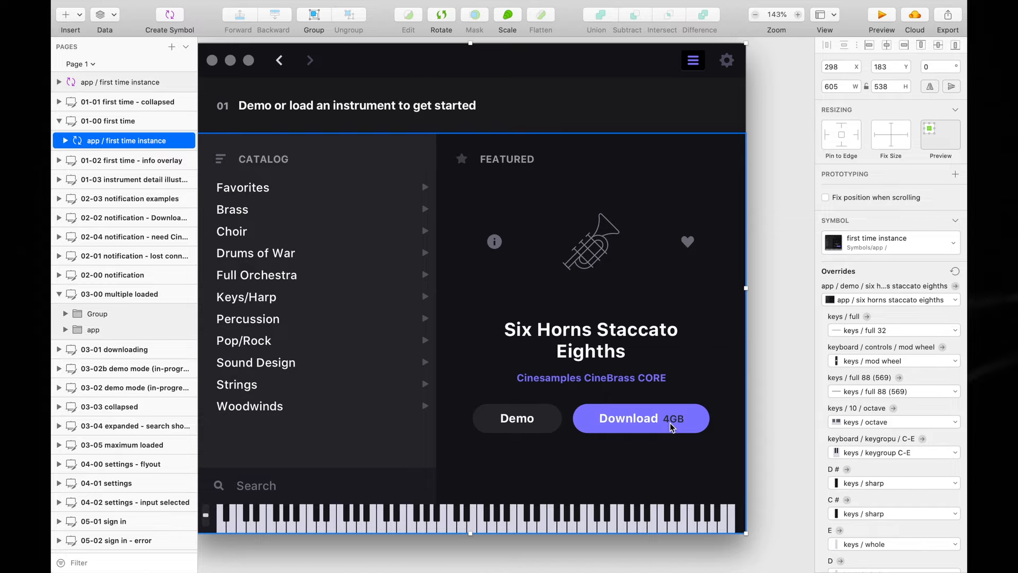
pyautogui.click(776, 437)
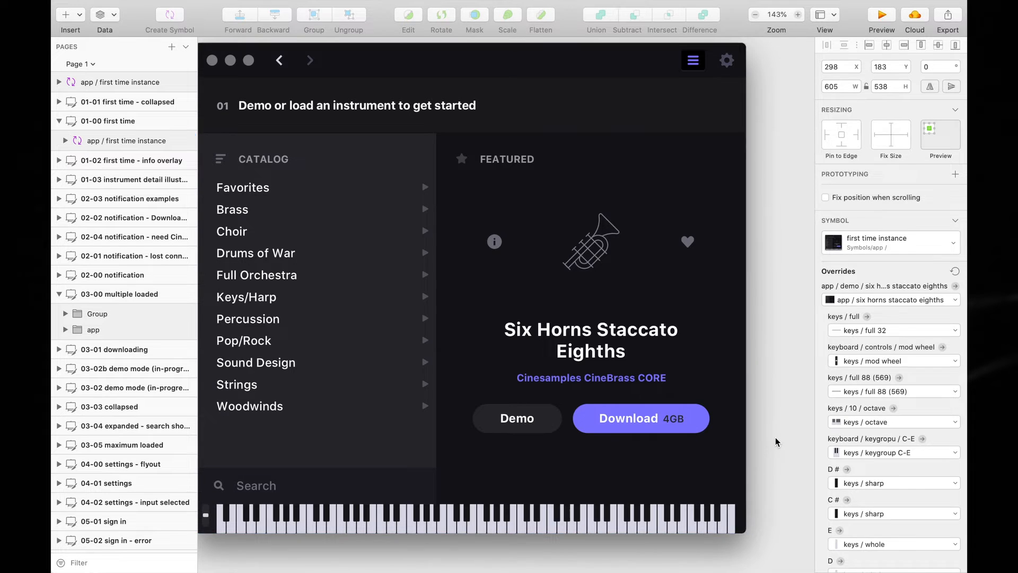
pyautogui.hscroll(5, 776, 436)
pyautogui.scroll(-2, 775, 437)
pyautogui.scroll(-3, 776, 437)
pyautogui.hscroll(3, 775, 437)
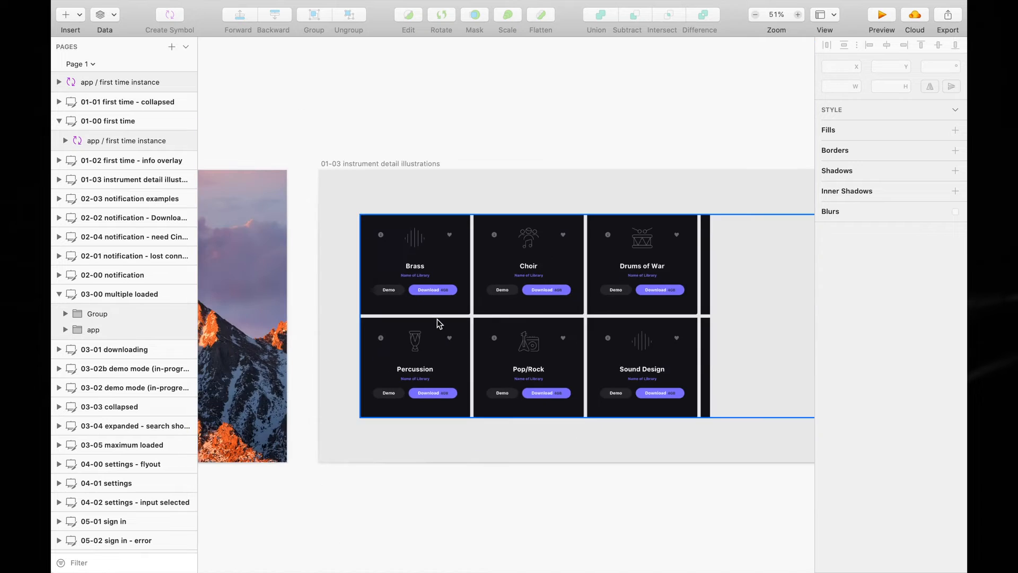
# Review the overview of all artboards, and zoom in closely on the 02-02 notification - Download Attempt screen
pyautogui.scroll(-5, 437, 319)
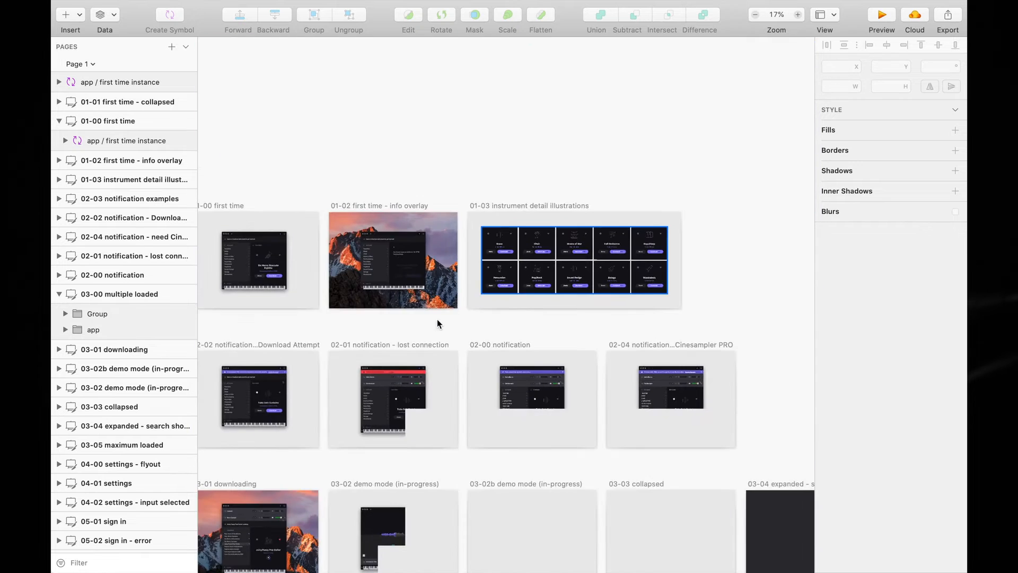
pyautogui.hscroll(-3, 477, 315)
pyautogui.click(511, 310)
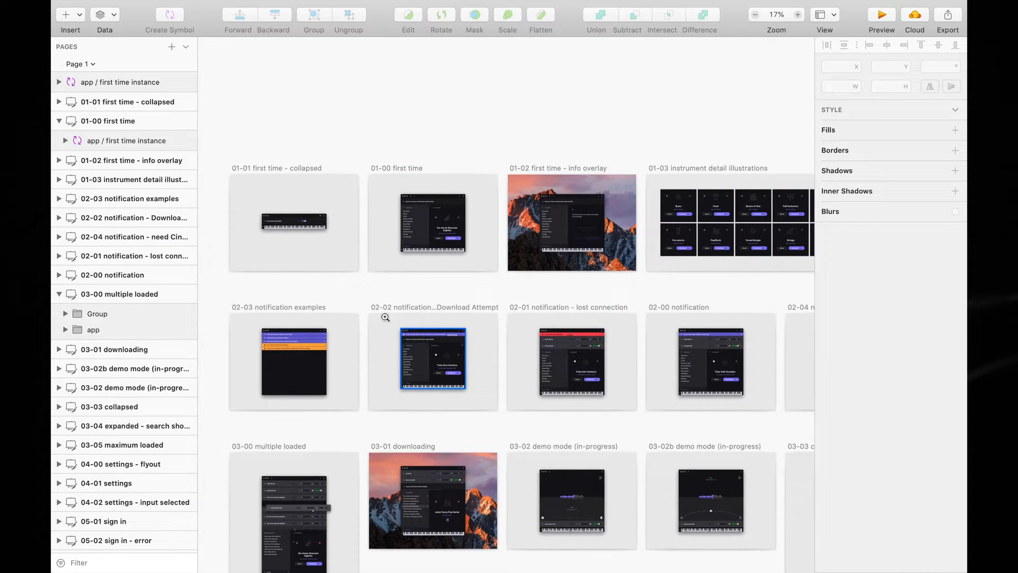
pyautogui.moveTo(392, 317); pyautogui.dragTo(538, 421)
pyautogui.keyDown('super'); pyautogui.click(514, 280); pyautogui.keyUp('super')
pyautogui.scroll(5, 514, 280)
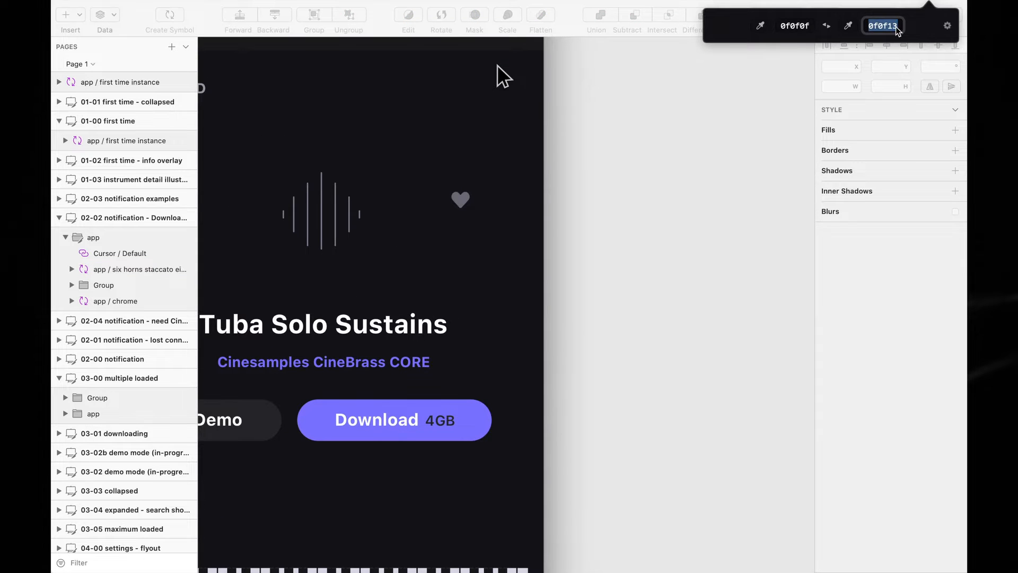
# Check the dark colour pair in the floating colour contrast checker and close it
pyautogui.click(928, 4)
pyautogui.click(928, 5)
pyautogui.click(666, 195)
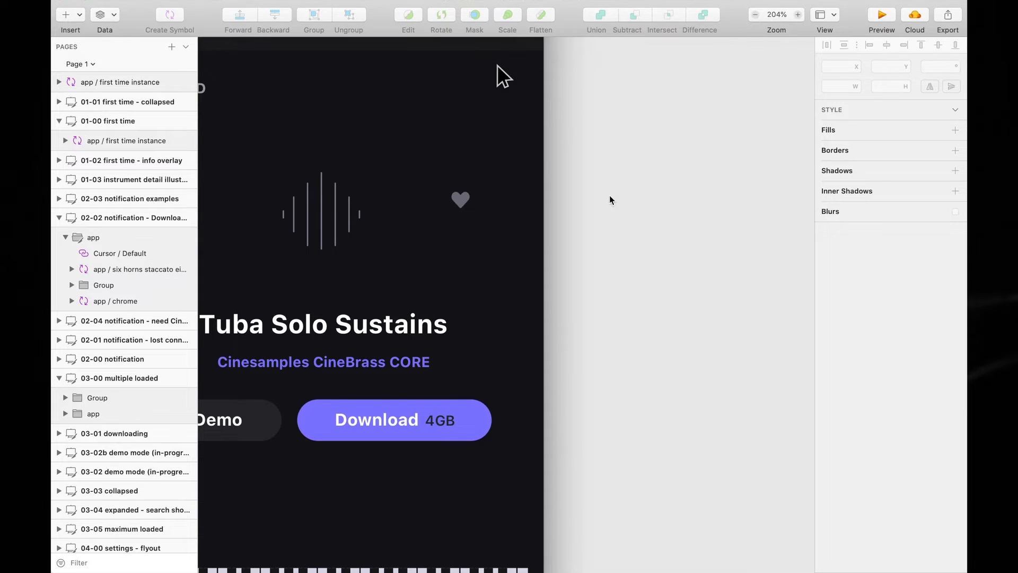
# Zoom back out to view the whole 02-02 notification - Download Attempt artboard
pyautogui.press('super+0')
pyautogui.keyDown('super'); pyautogui.click(612, 234); pyautogui.keyUp('super')
pyautogui.click(609, 230)
pyautogui.scroll(-5, 580, 256)
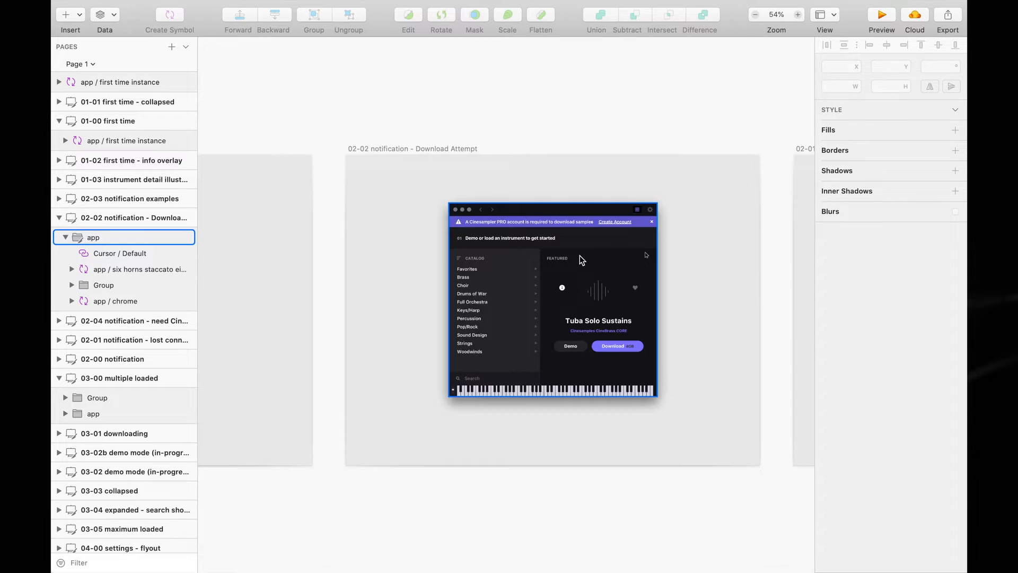
# Examine the instrument tracks and search results on the 03-00 multiple loaded artboard
pyautogui.scroll(-6, 580, 256)
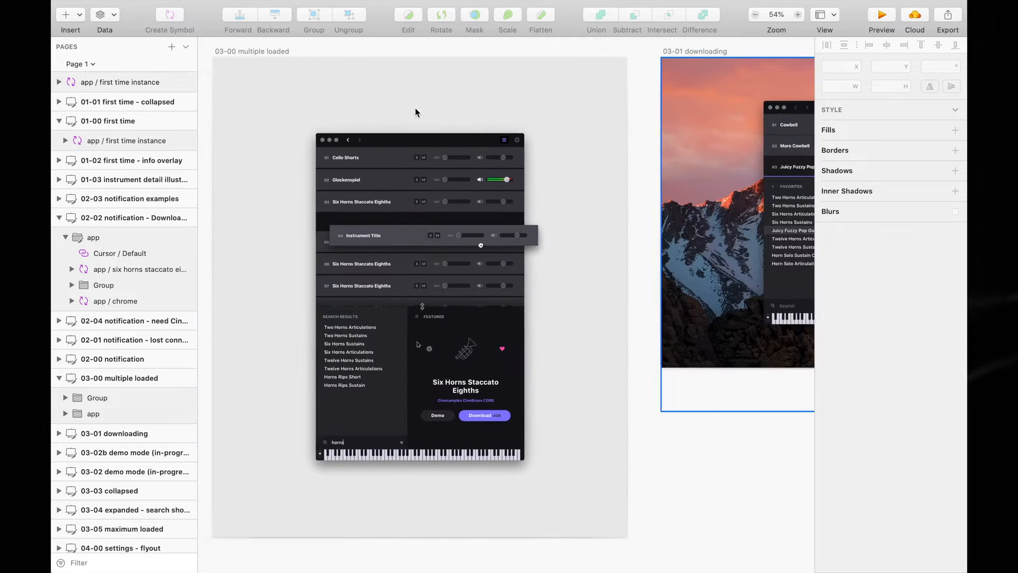
pyautogui.scroll(5, 427, 179)
pyautogui.scroll(2, 435, 138)
pyautogui.click(413, 113)
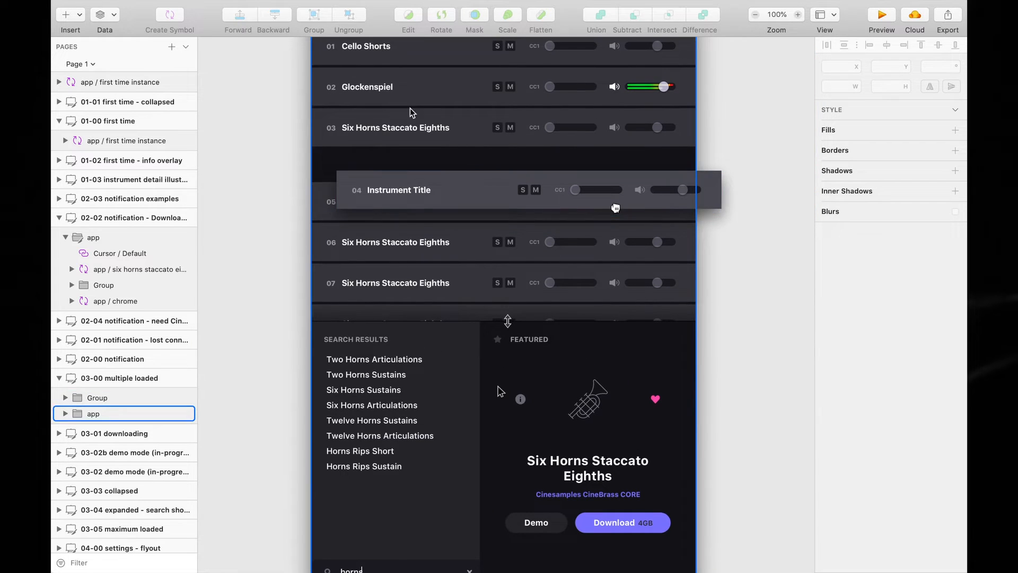
pyautogui.click(273, 297)
pyautogui.scroll(-4, 274, 297)
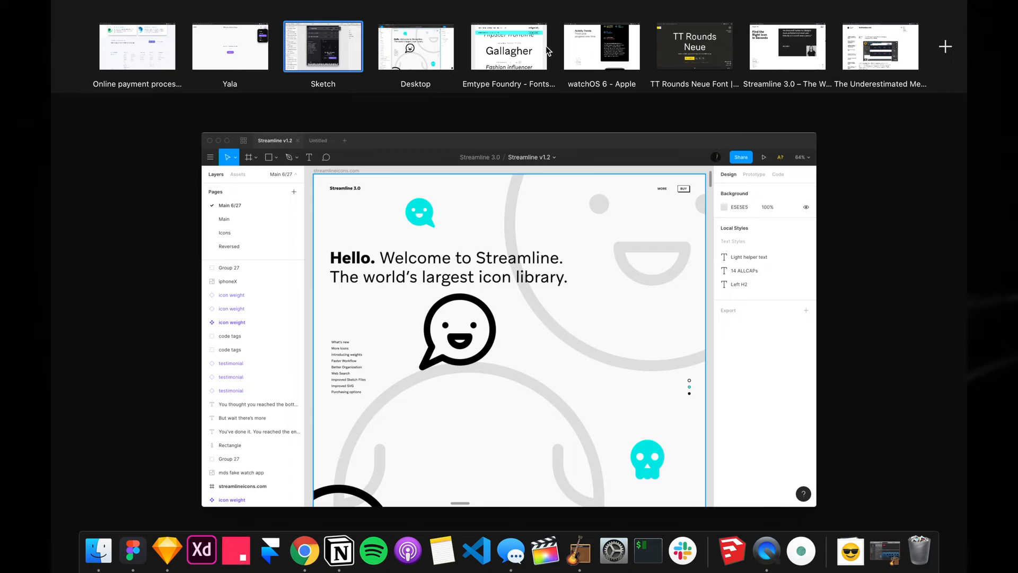
# Switch to the Streamline 3.0 website, return to its welcome section and browse down through the Over 30,000 Icons section
pyautogui.click(819, 42)
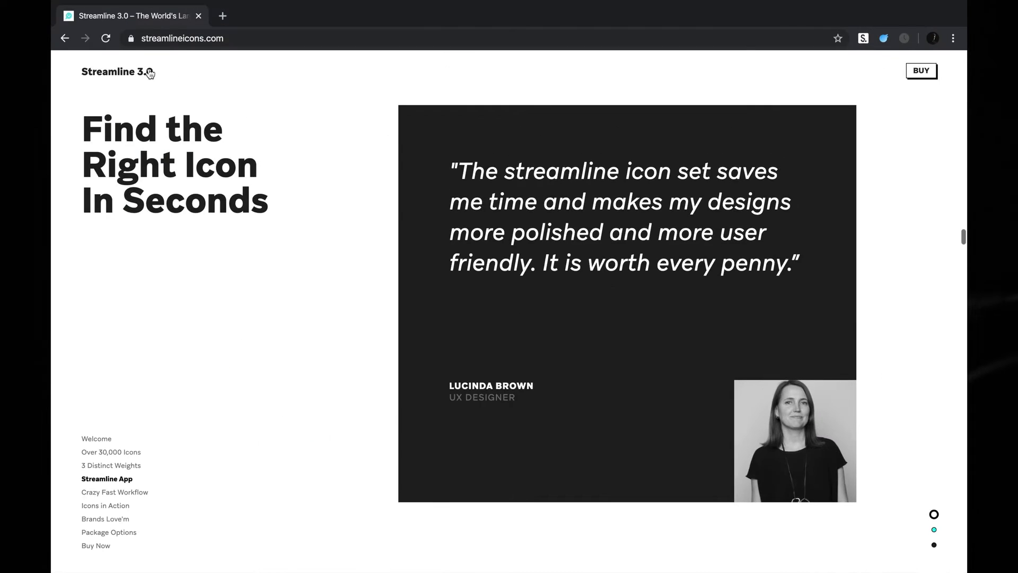
pyautogui.click(149, 73)
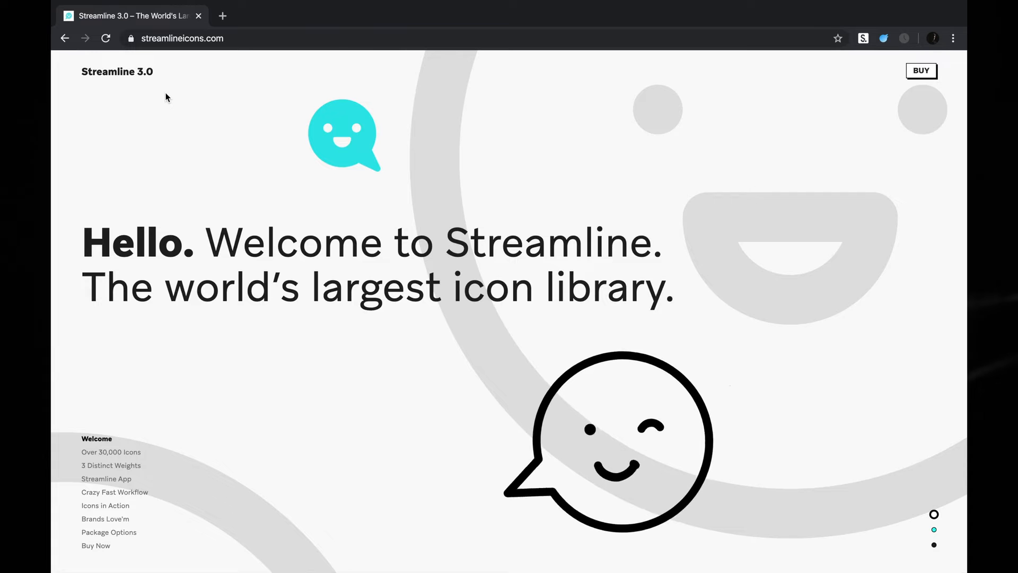
pyautogui.scroll(-5, 167, 97)
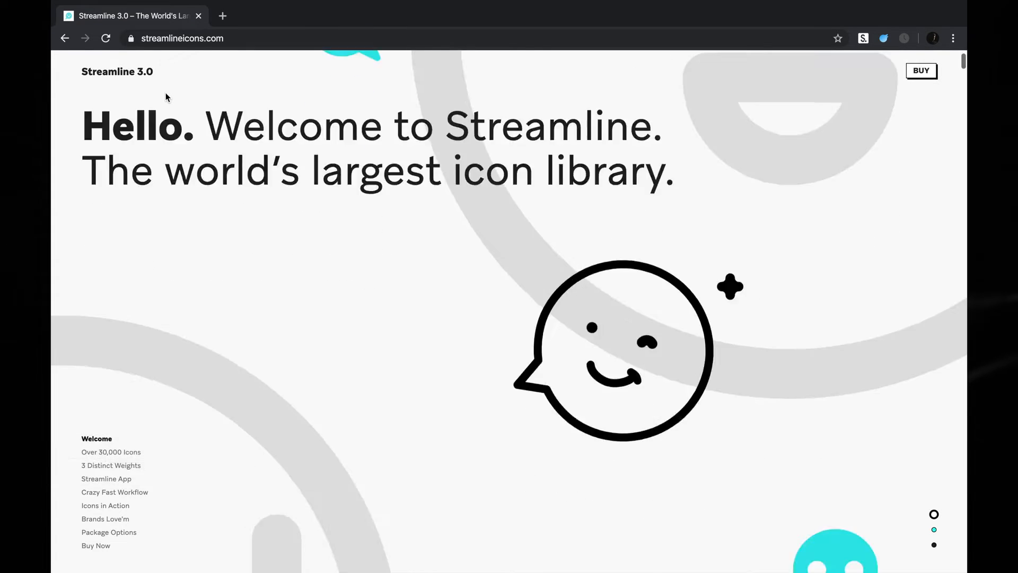
pyautogui.scroll(-5, 230, 247)
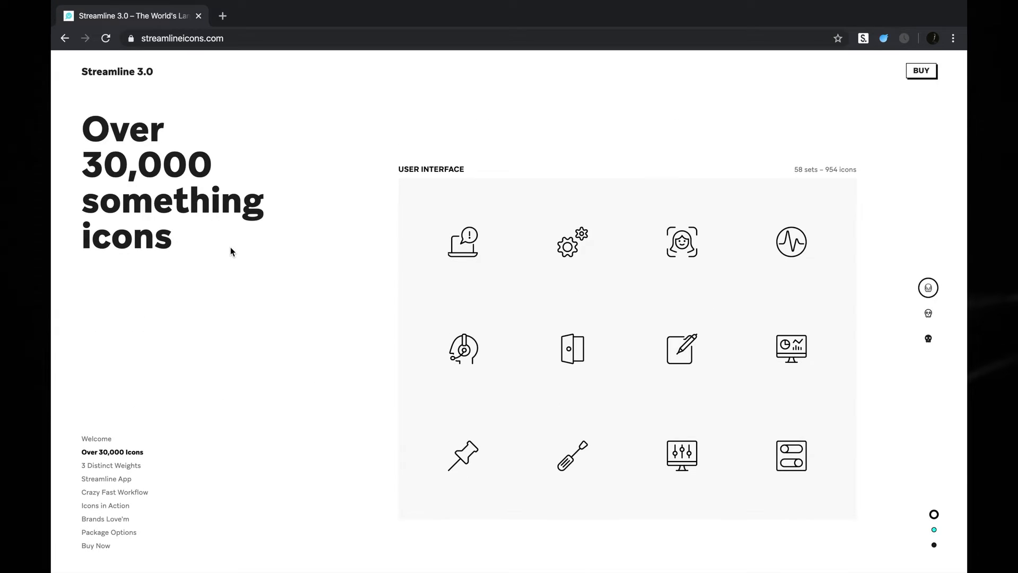
pyautogui.scroll(-10, 231, 247)
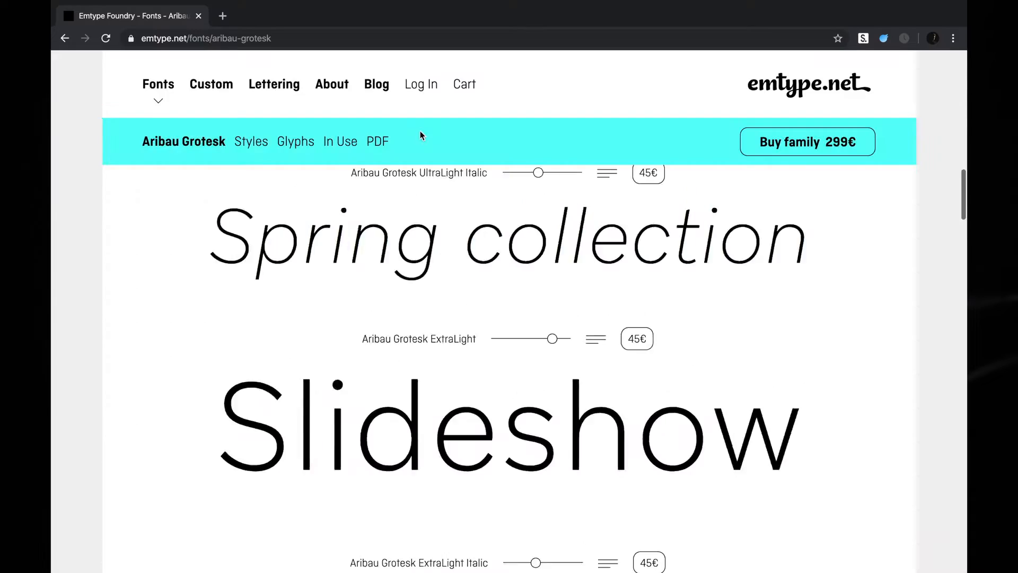
# Switch to the Emtype Foundry page for Aribau Grotesk and examine its banner, description and font style samples
pyautogui.scroll(10, 414, 201)
pyautogui.scroll(-1, 405, 272)
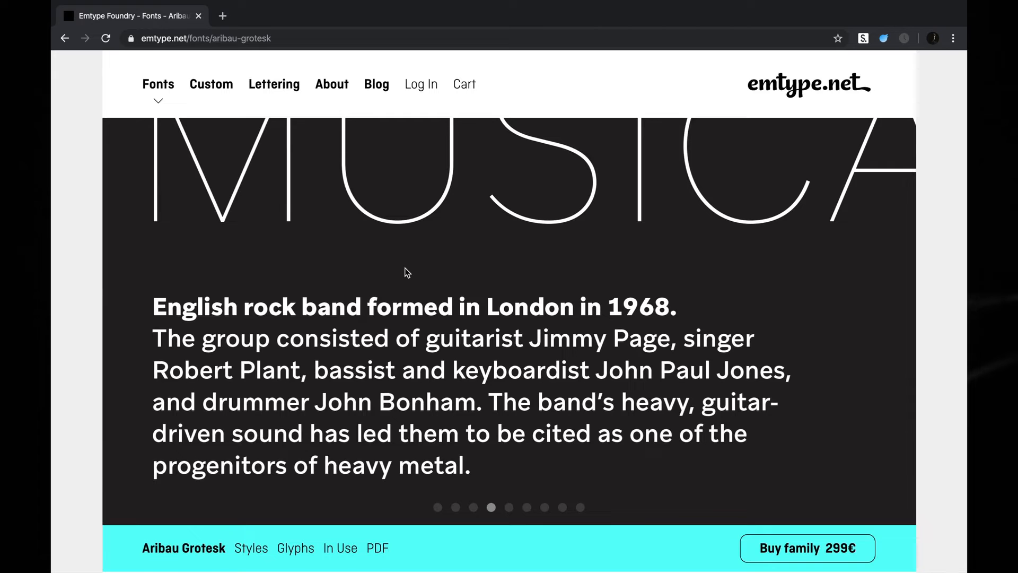
pyautogui.scroll(-12, 406, 271)
pyautogui.scroll(-8, 405, 271)
pyautogui.moveTo(262, 375); pyautogui.dragTo(736, 369)
pyautogui.click(737, 369)
pyautogui.scroll(20, 464, 366)
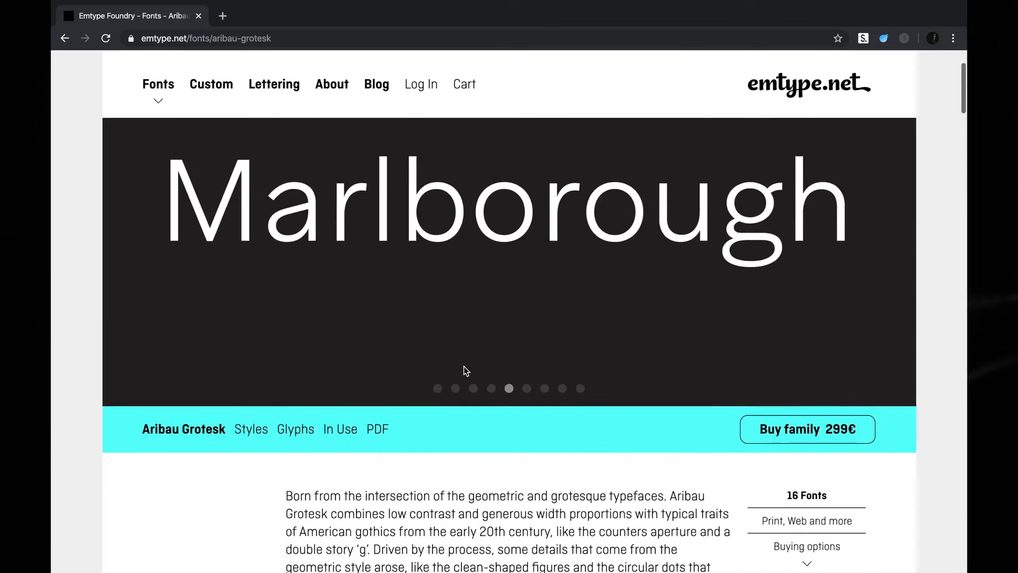
pyautogui.scroll(-15, 463, 366)
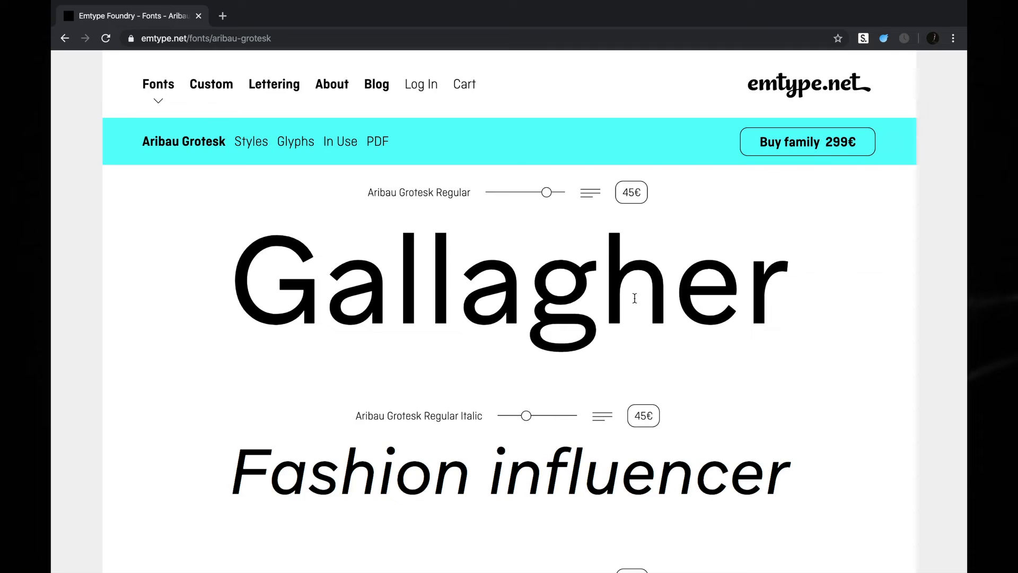
pyautogui.scroll(10, 705, 371)
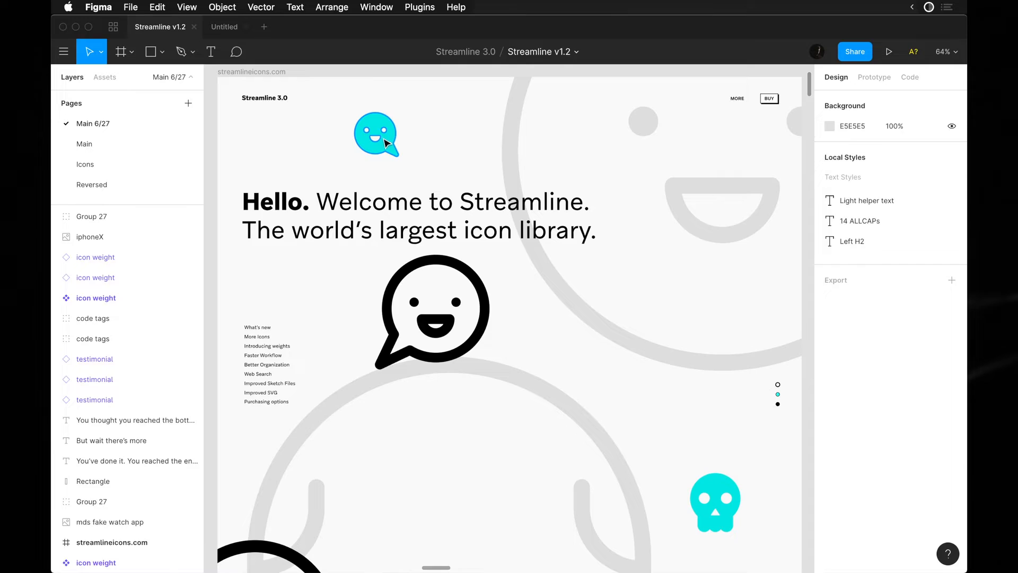
# Switch to the Streamline v1.2 file in Figma, select the small cyan speech-bubble icon and examine the large icon illustrations further down
pyautogui.click(366, 137)
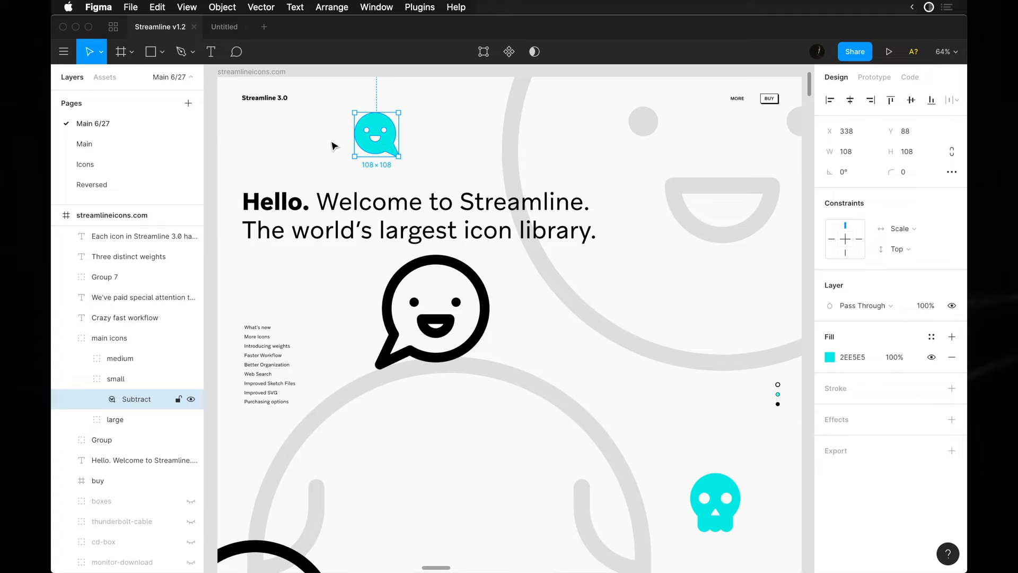
pyautogui.click(386, 148)
pyautogui.click(390, 149)
pyautogui.scroll(-10, 416, 196)
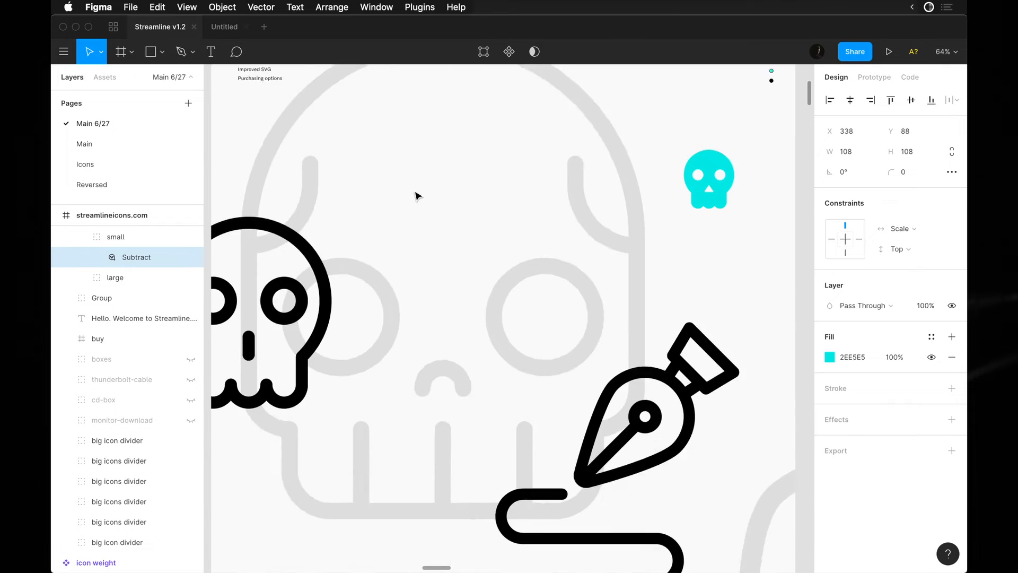
pyautogui.scroll(-4, 446, 424)
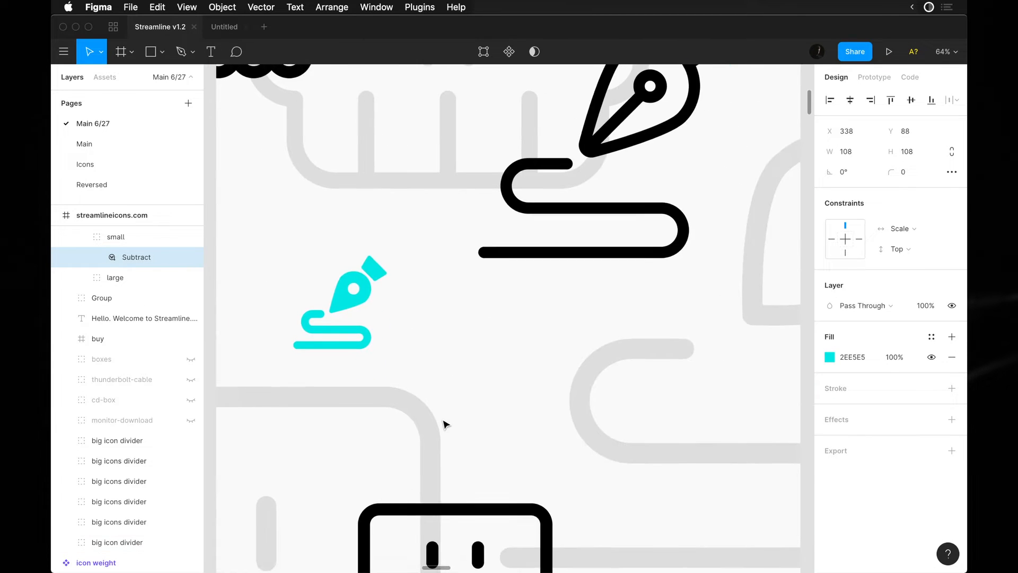
pyautogui.scroll(1, 418, 373)
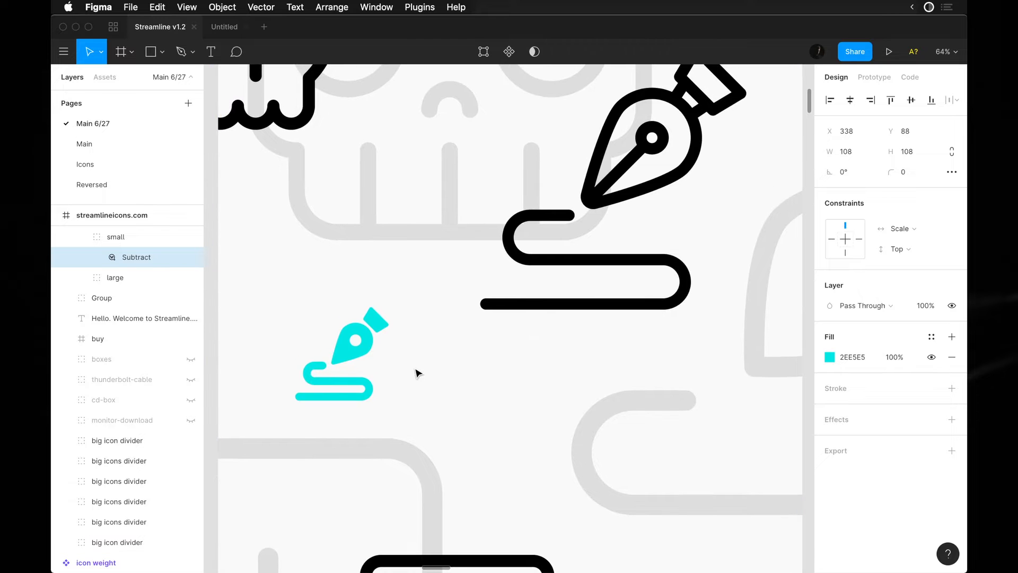
pyautogui.scroll(-12, 419, 373)
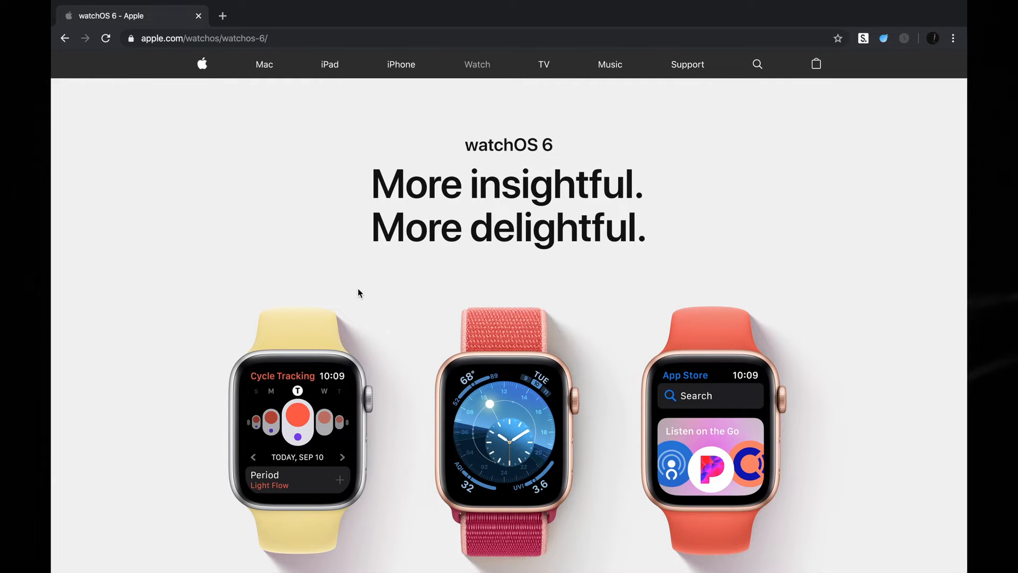
# Switch to Apple's watchOS 6 page and examine the introductory watch images and the Watch Faces section
pyautogui.scroll(-10, 359, 292)
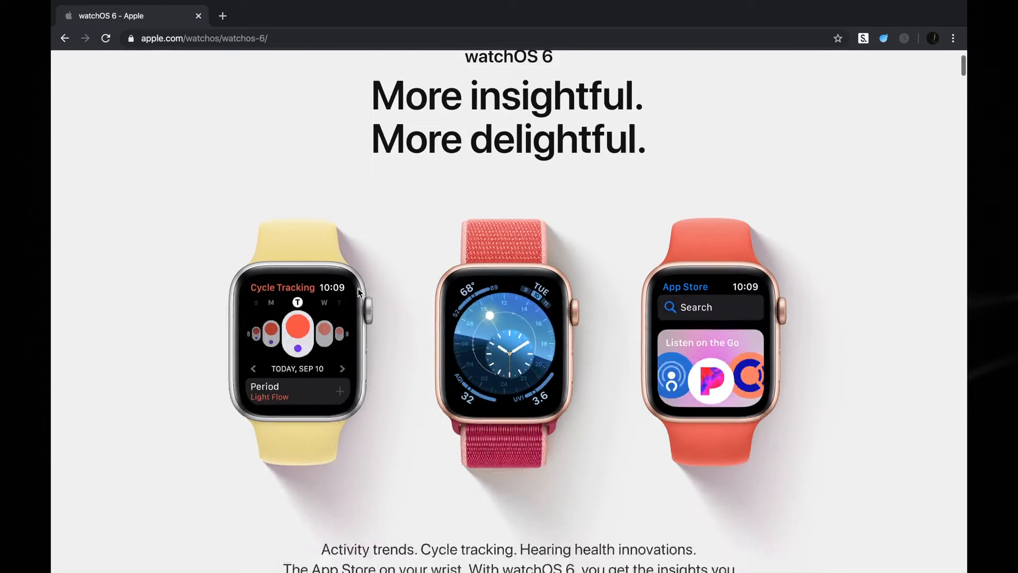
pyautogui.moveTo(200, 168); pyautogui.dragTo(336, 272)
pyautogui.click(337, 271)
pyautogui.scroll(-3, 377, 334)
pyautogui.scroll(-5, 377, 333)
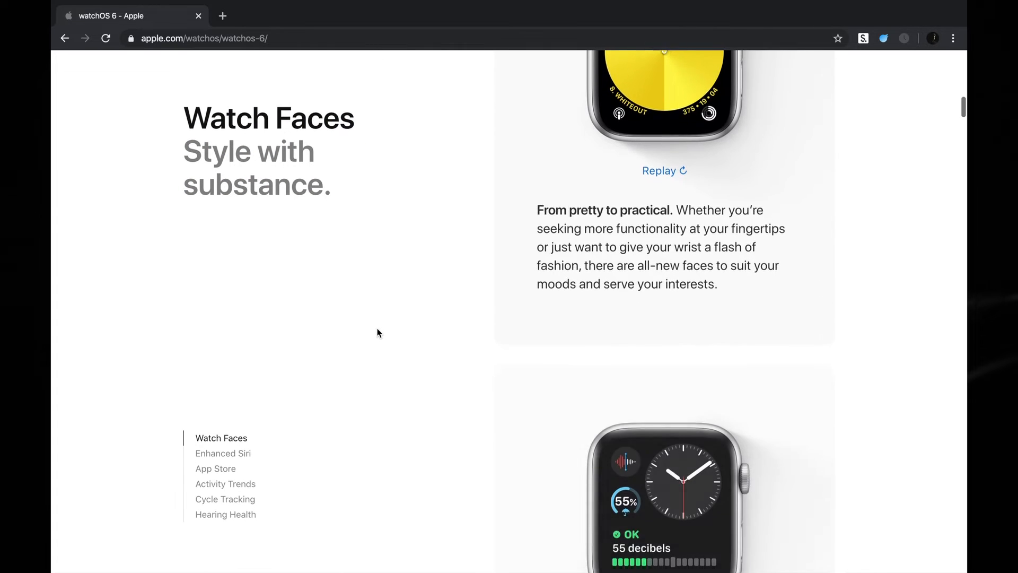
# Examine the remaining Watch Faces tiles on the watchOS 6 page, then jump back to the start of that section
pyautogui.scroll(-2, 449, 253)
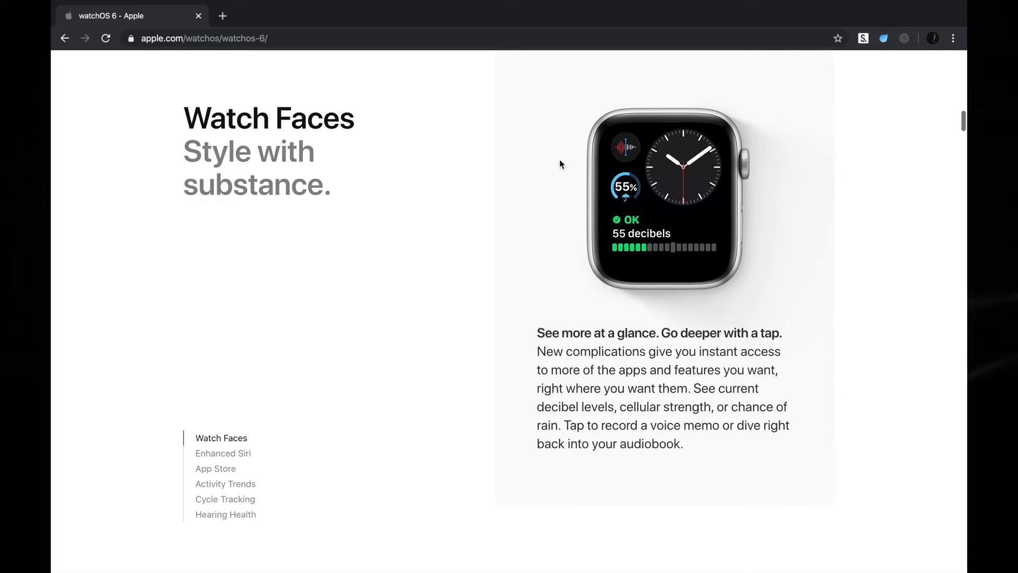
pyautogui.scroll(-5, 480, 302)
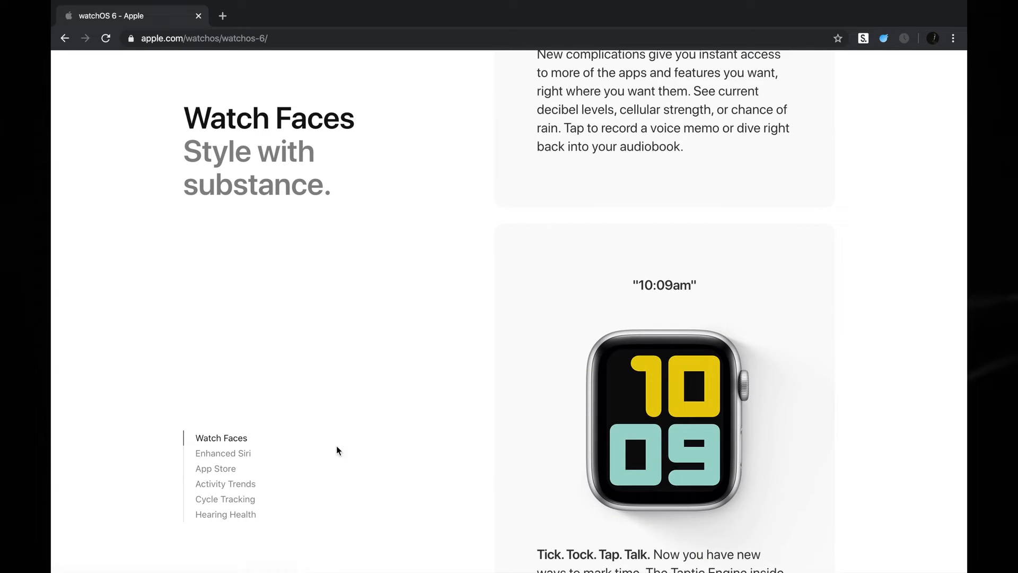
pyautogui.click(244, 455)
pyautogui.click(227, 439)
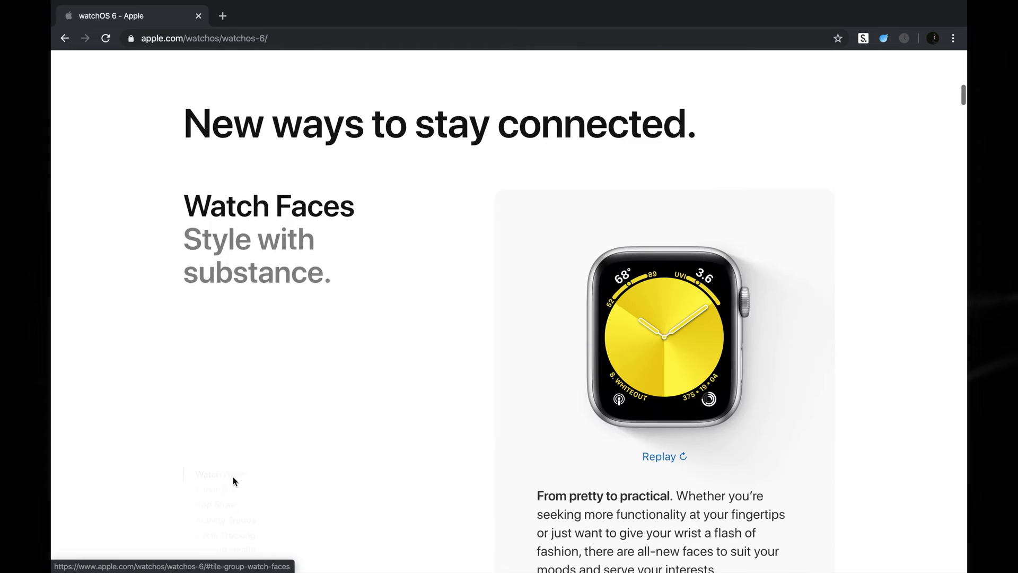
# Browse down through the Enhanced Siri and App Store sections to the part about new ways to stay motivated
pyautogui.scroll(-10, 348, 474)
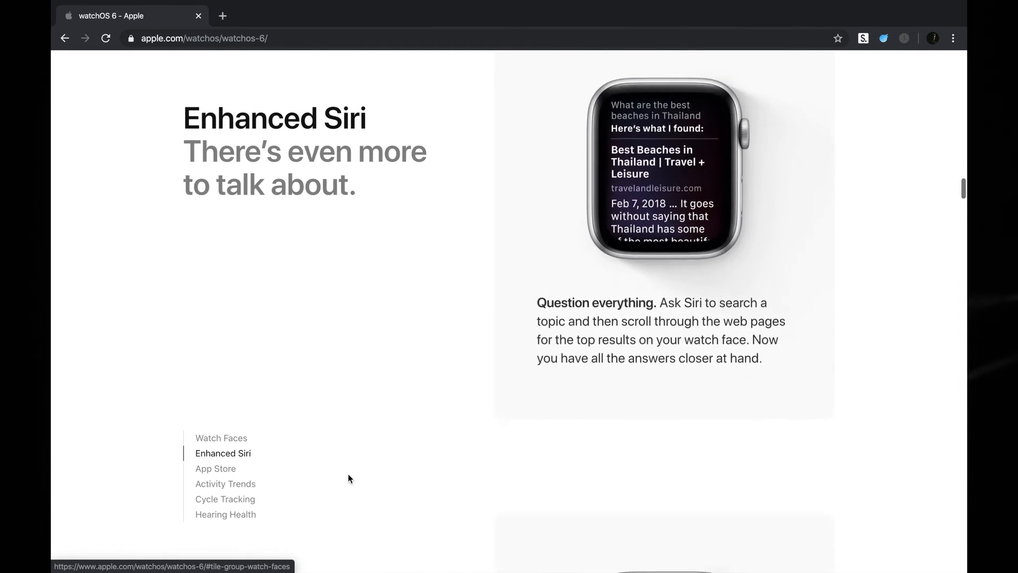
pyautogui.scroll(-10, 348, 475)
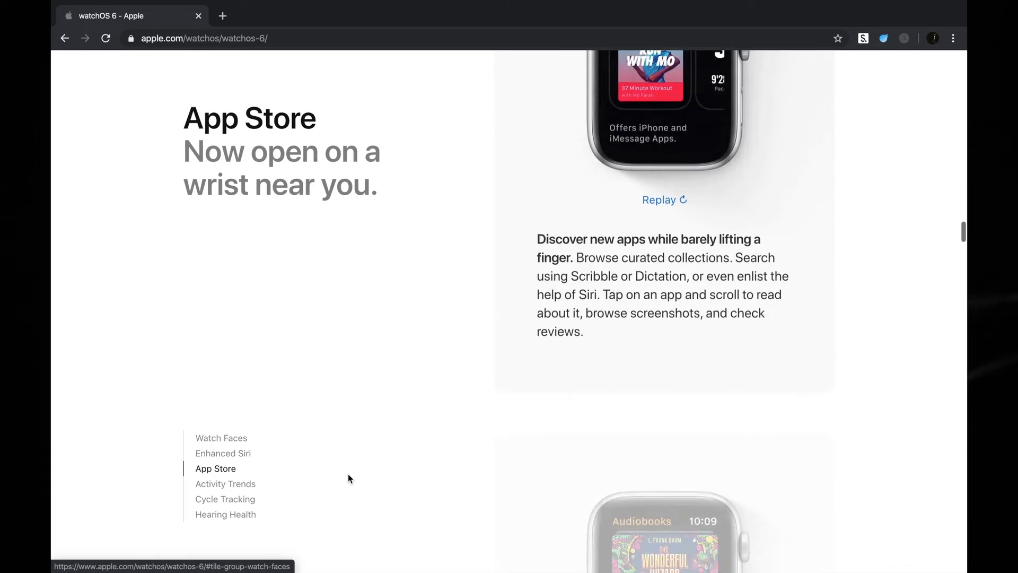
pyautogui.scroll(-10, 347, 477)
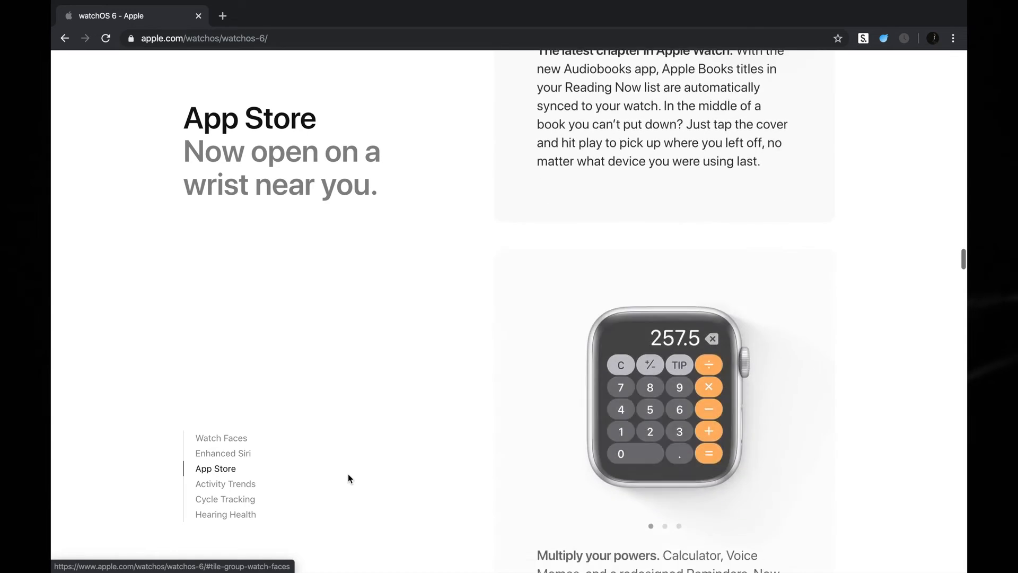
pyautogui.scroll(-10, 348, 475)
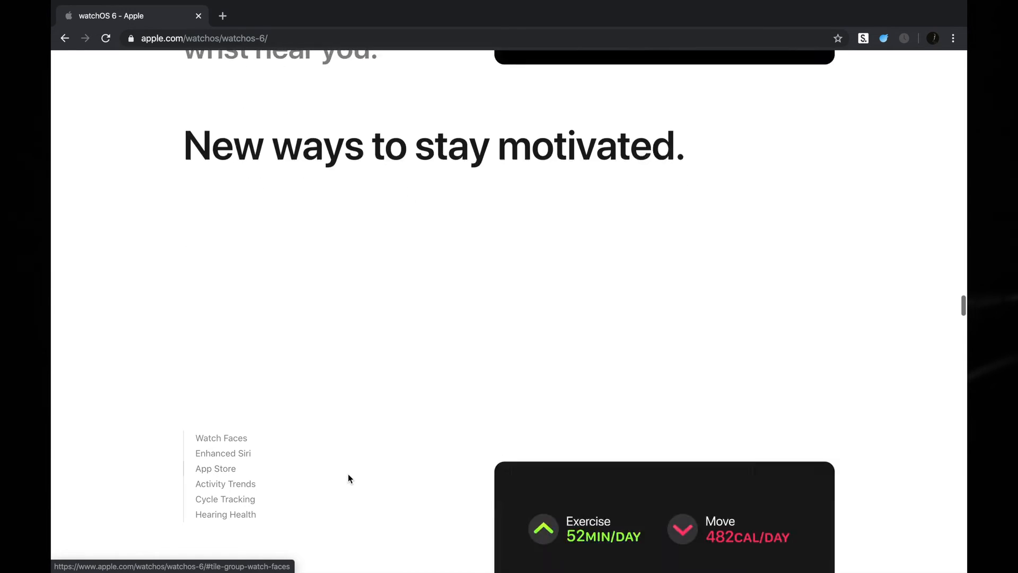
pyautogui.scroll(-10, 348, 475)
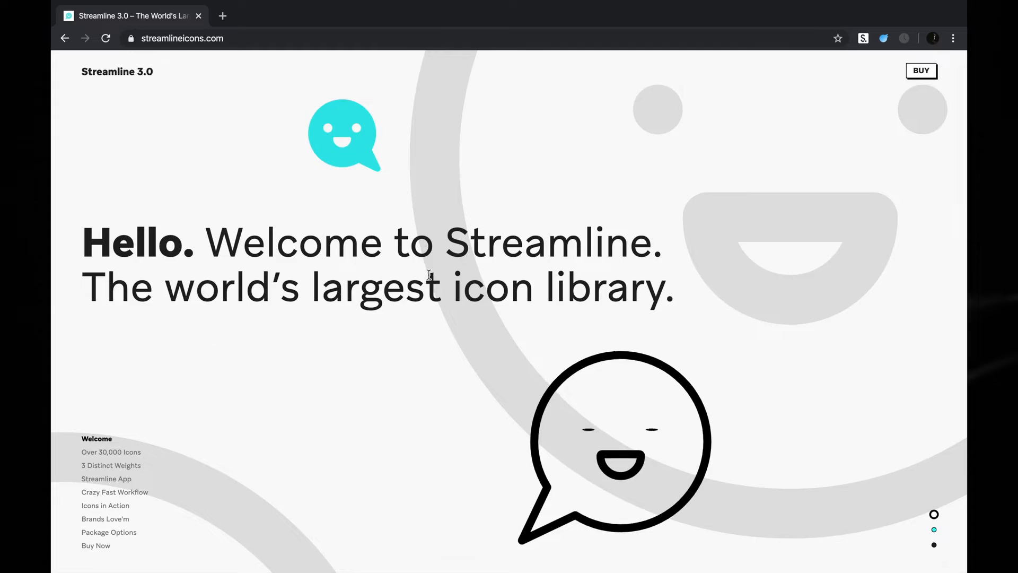
# Switch to the Streamline 3.0 website and browse down through the large illustrations in its welcome section
pyautogui.scroll(-3, 428, 274)
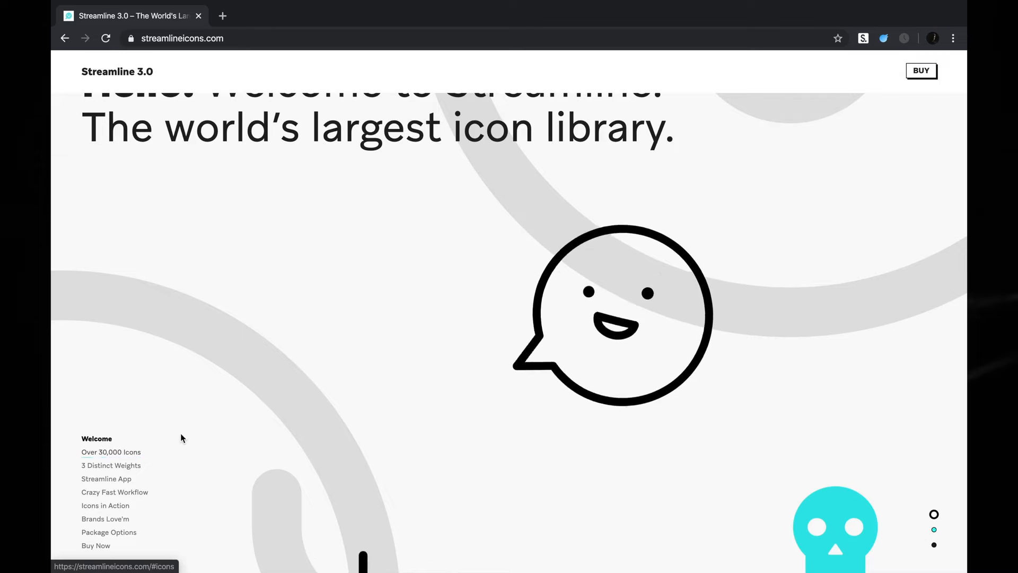
pyautogui.scroll(-8, 180, 438)
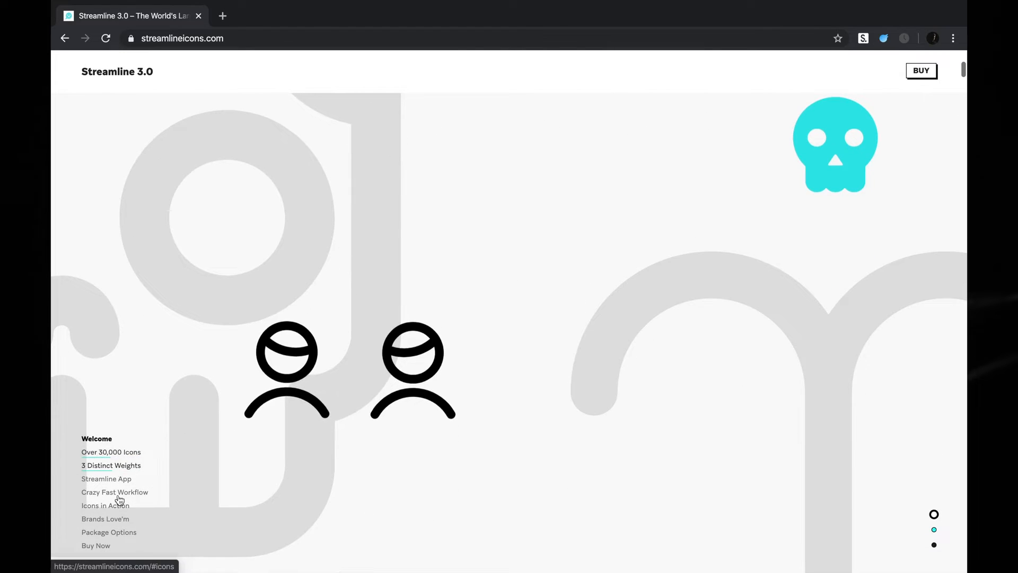
pyautogui.scroll(-3, 281, 474)
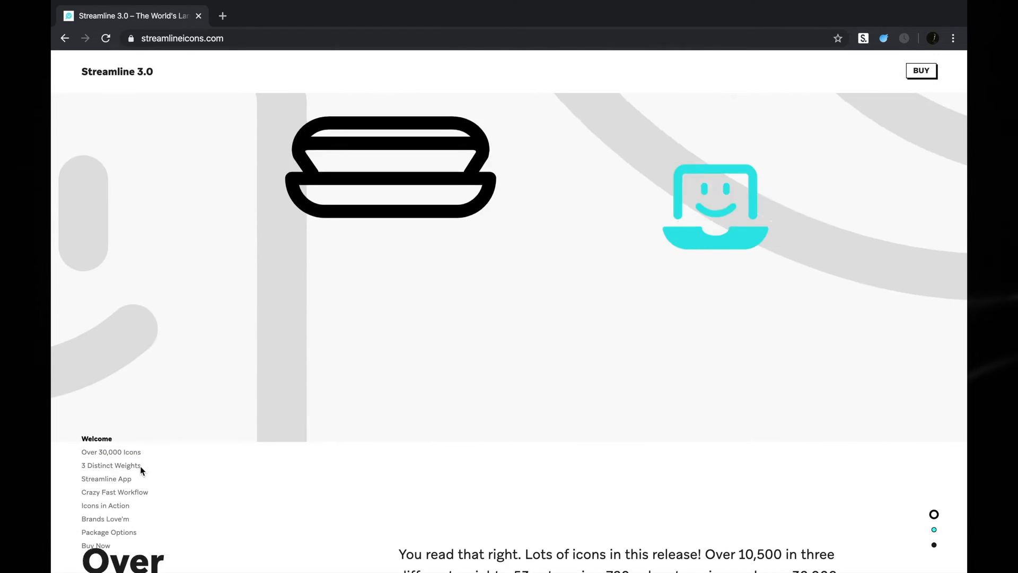
# Jump to the Over 30,000 Icons section and on to 3 Distinct Weights, and examine the Light, Regular and Bold examples
pyautogui.click(132, 455)
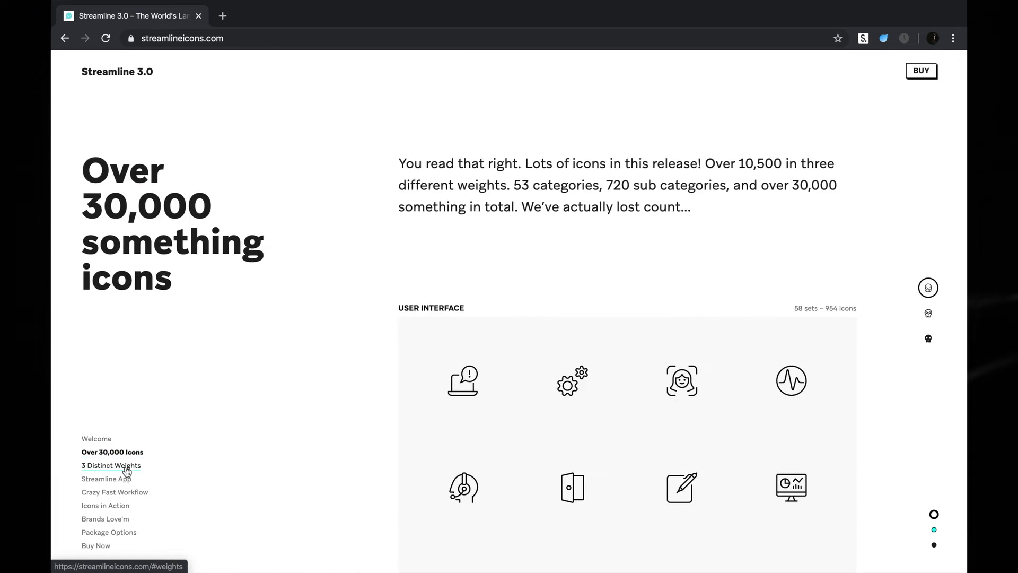
pyautogui.click(127, 467)
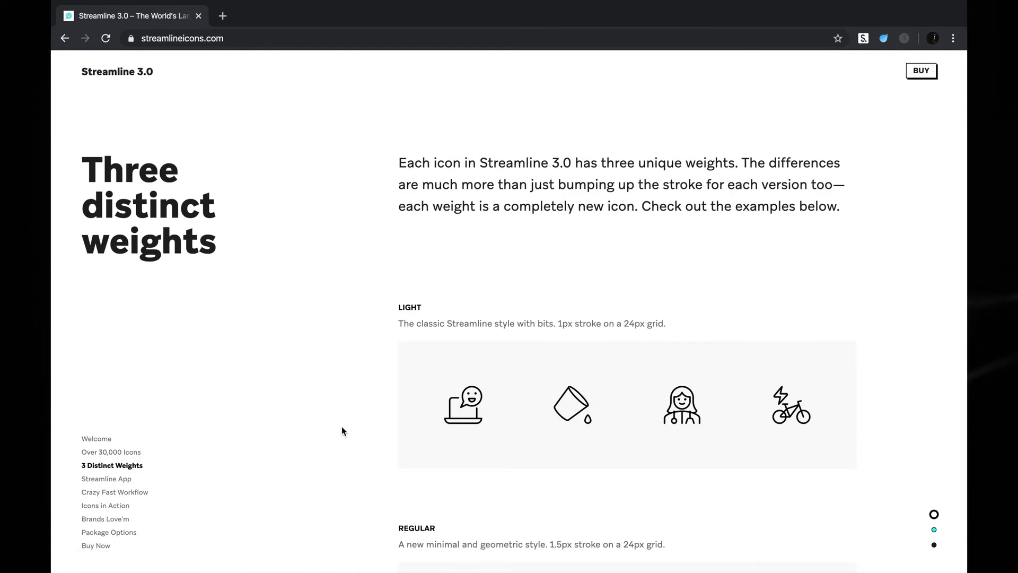
pyautogui.scroll(-5, 342, 430)
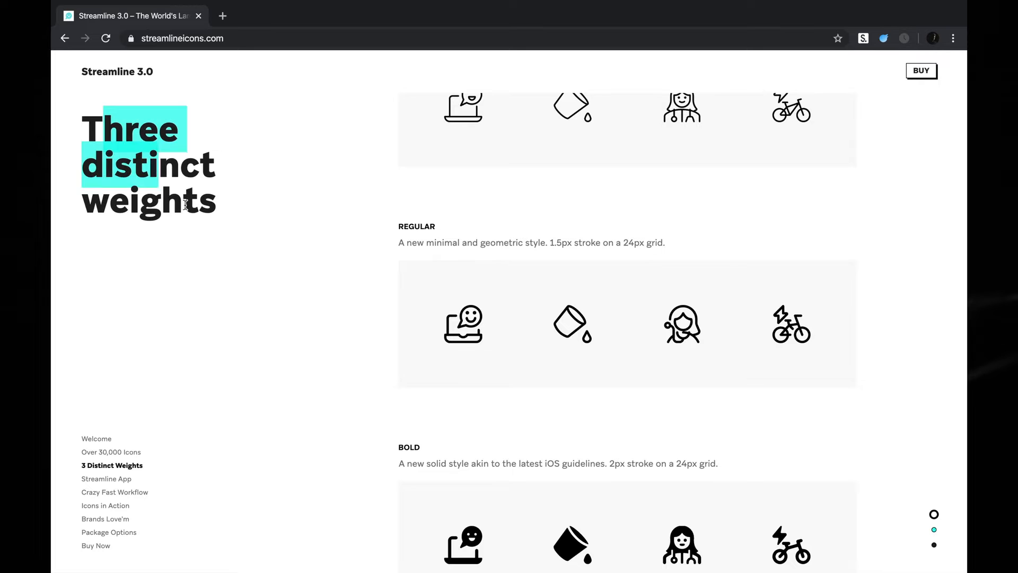
# Browse onward from the icon weights through Find the Right Icon In Seconds to the Crazy fast workflow section
pyautogui.scroll(-11, 314, 296)
pyautogui.scroll(-15, 314, 293)
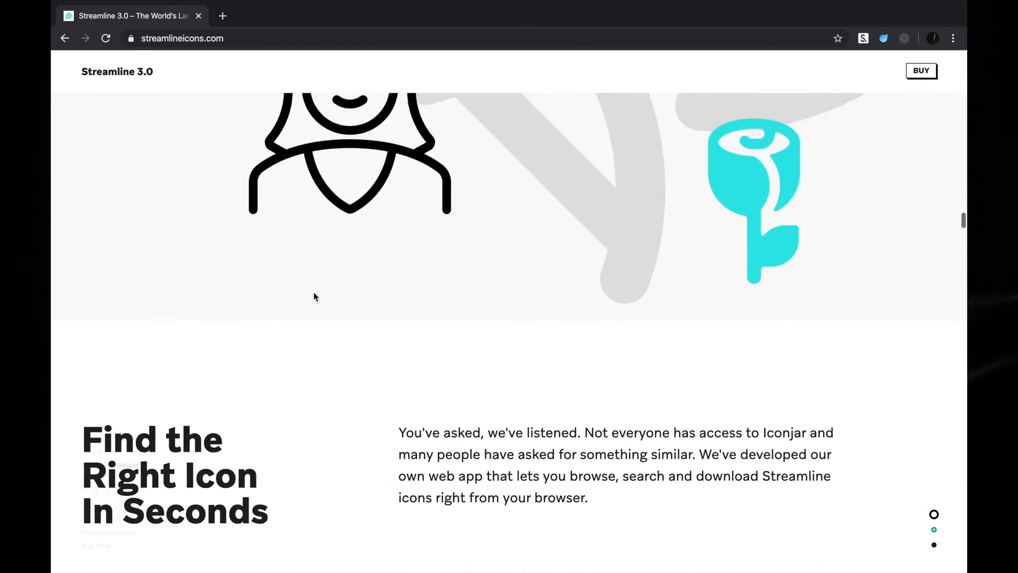
pyautogui.scroll(-15, 314, 296)
pyautogui.scroll(-15, 313, 297)
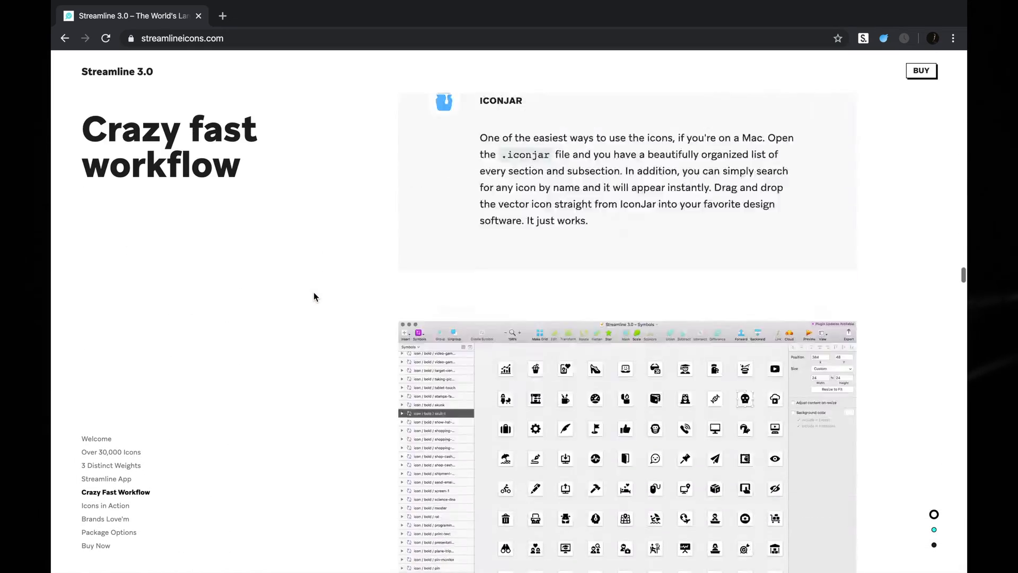
pyautogui.scroll(-15, 313, 296)
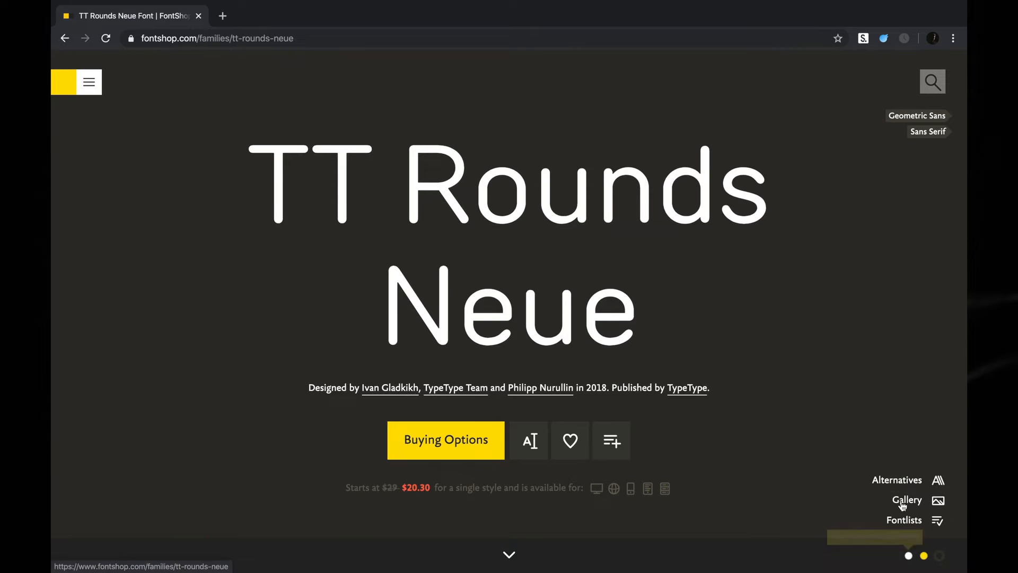
# Switch to the FontShop page for TT Rounds Neue, change it to the white theme and highlight the large font name
pyautogui.click(884, 540)
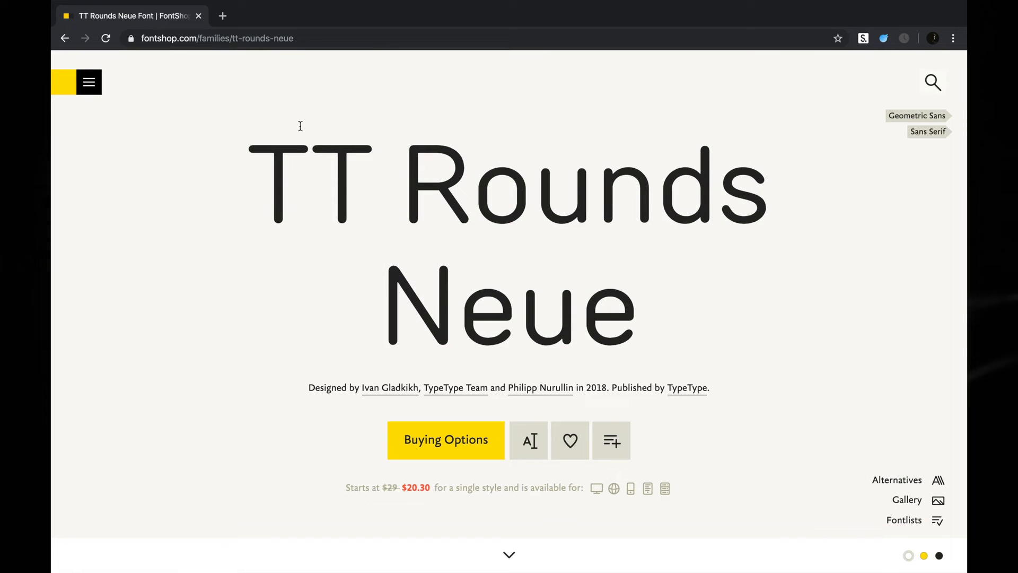
pyautogui.moveTo(281, 136); pyautogui.dragTo(664, 281)
pyautogui.click(664, 281)
# Examine the Styles, Glyph Sampler and Waterfalls sections and highlight the largest Thin sample line
pyautogui.scroll(-1, 518, 190)
pyautogui.scroll(-15, 518, 190)
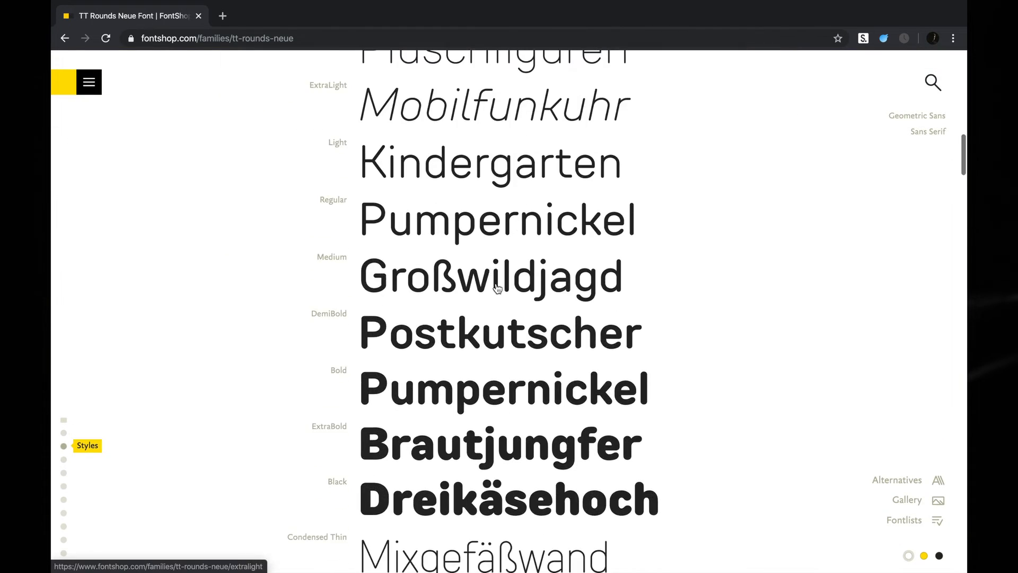
pyautogui.scroll(-20, 497, 288)
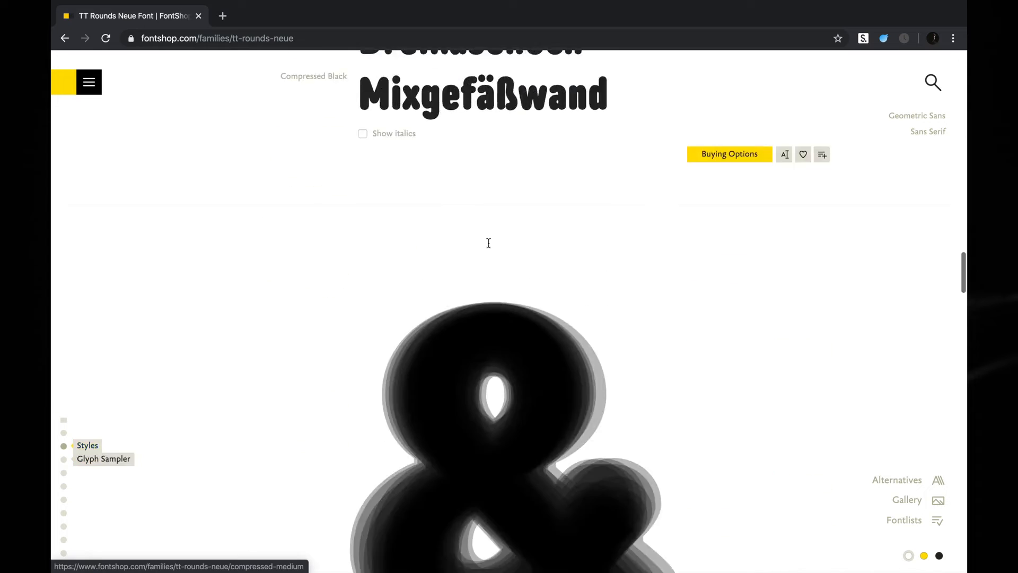
pyautogui.scroll(-2, 488, 243)
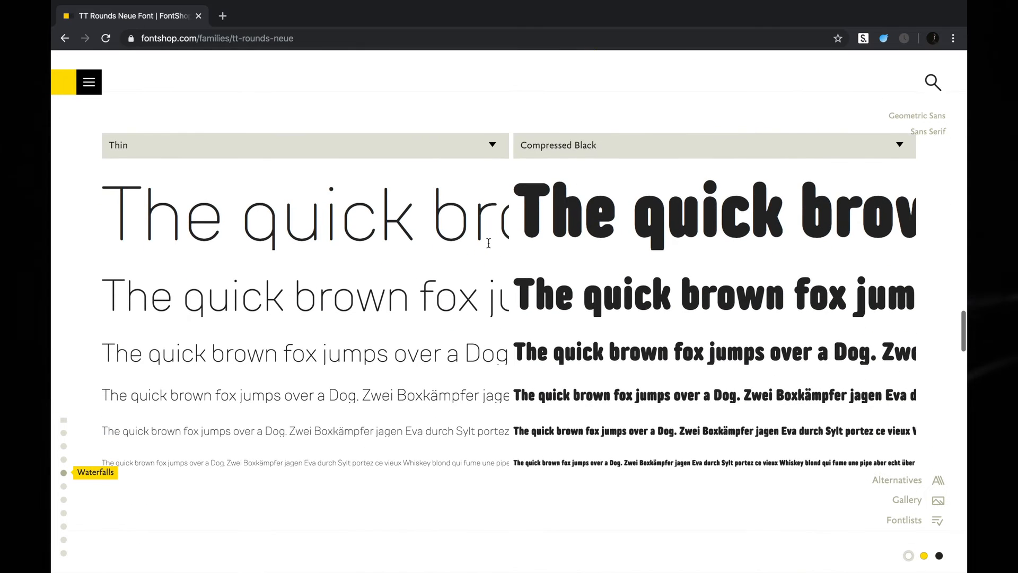
pyautogui.tripleClick(355, 200)
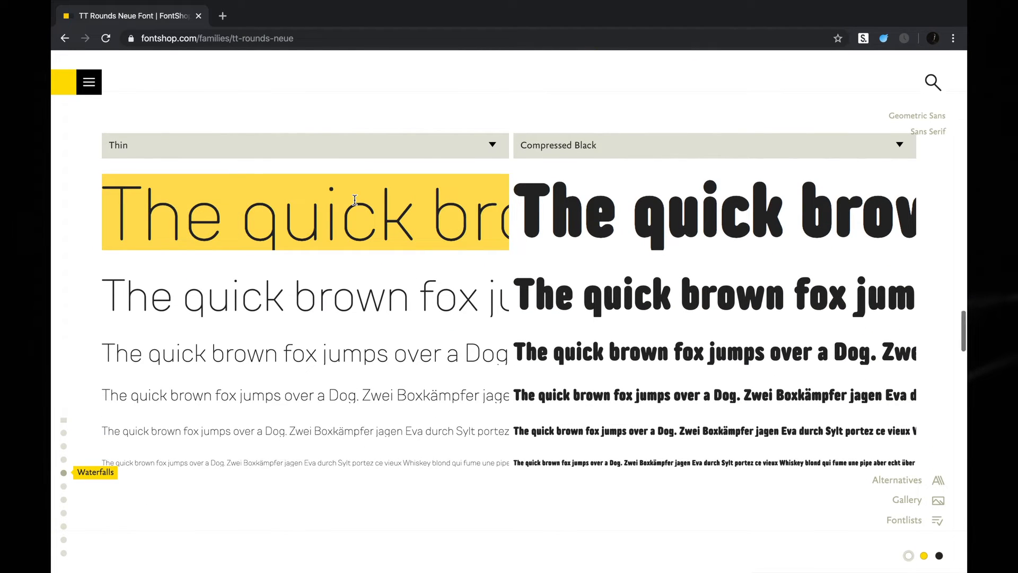
# Browse down past the supported languages and the record-cover QuickTry sample to the OpenType Features section
pyautogui.scroll(-6, 355, 199)
pyautogui.scroll(-4, 333, 386)
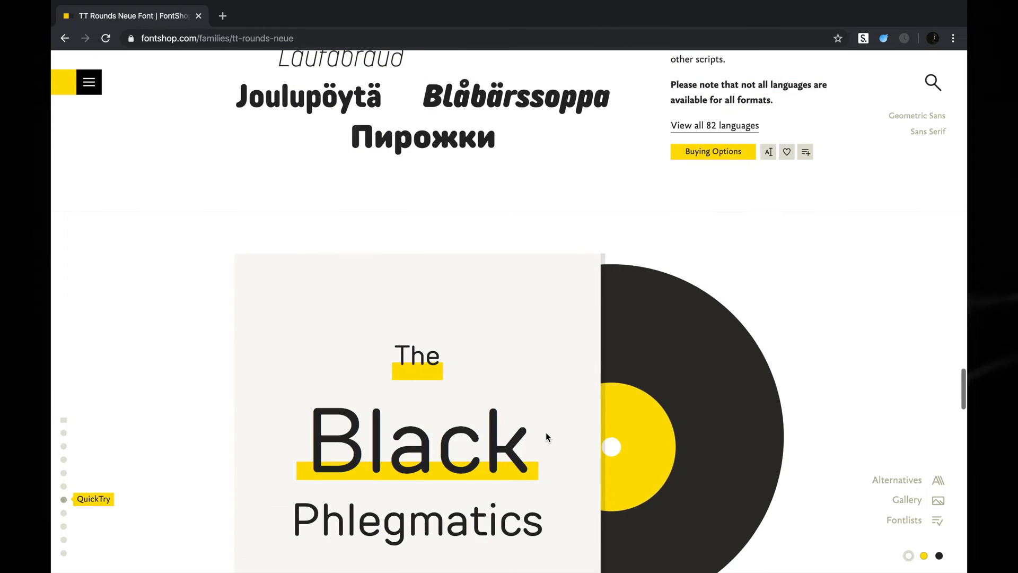
pyautogui.scroll(-3, 545, 436)
pyautogui.scroll(-6, 363, 264)
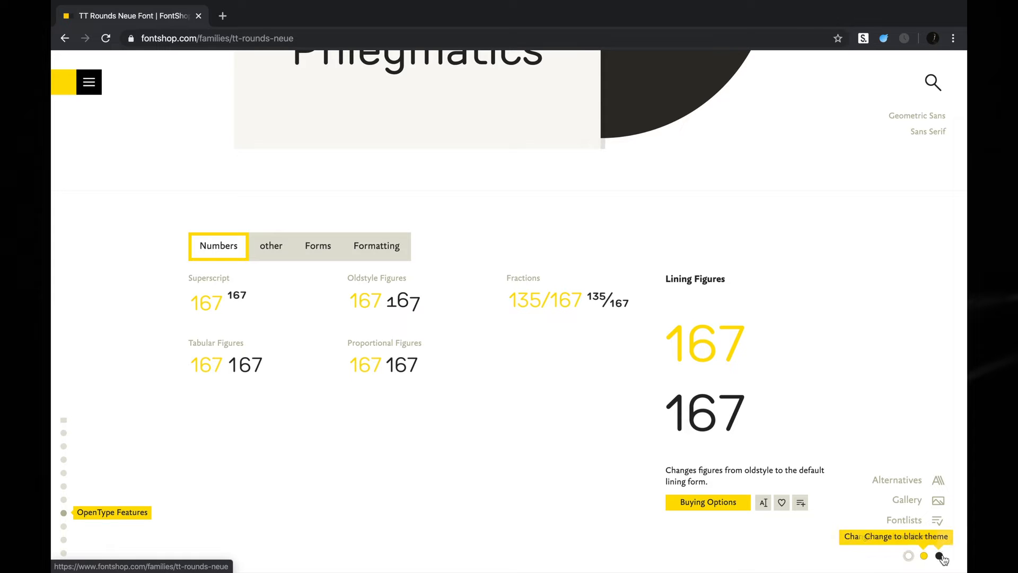
# Change the font page to the yellow theme, browse down to Try / Buy, and change it to the black theme
pyautogui.click(925, 556)
pyautogui.scroll(-10, 728, 269)
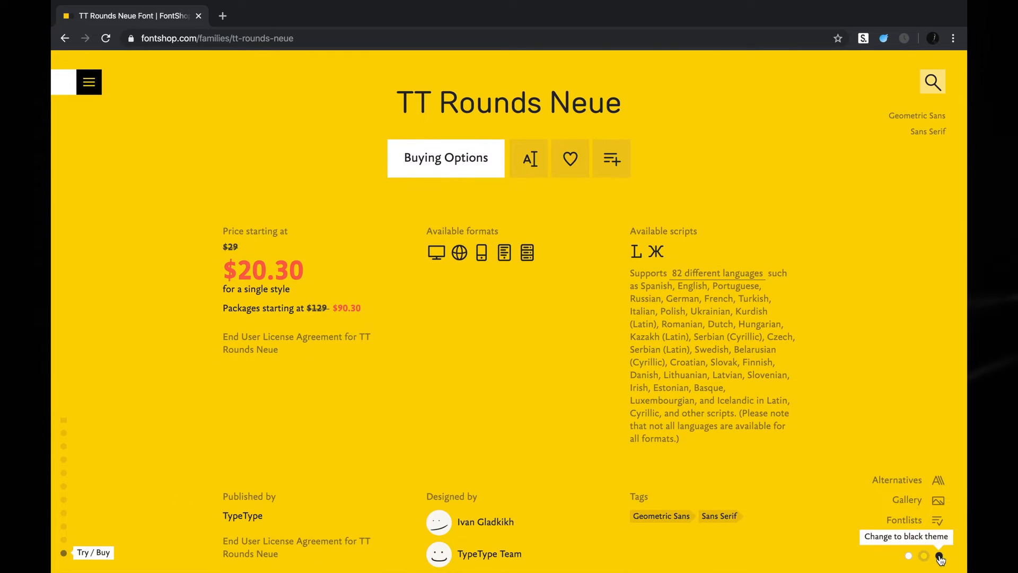
pyautogui.click(940, 556)
pyautogui.scroll(5, 739, 369)
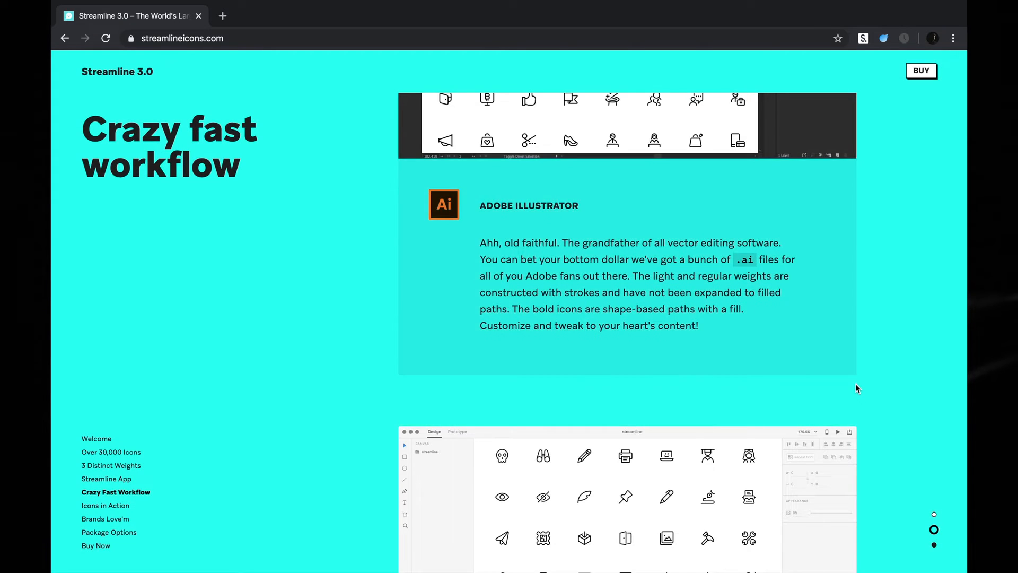
# Switch to the Streamline 3.0 website, change the cyan theme to black while browsing from Crazy Fast Workflow to Icons in Action
pyautogui.scroll(-3, 855, 383)
pyautogui.scroll(-5, 855, 383)
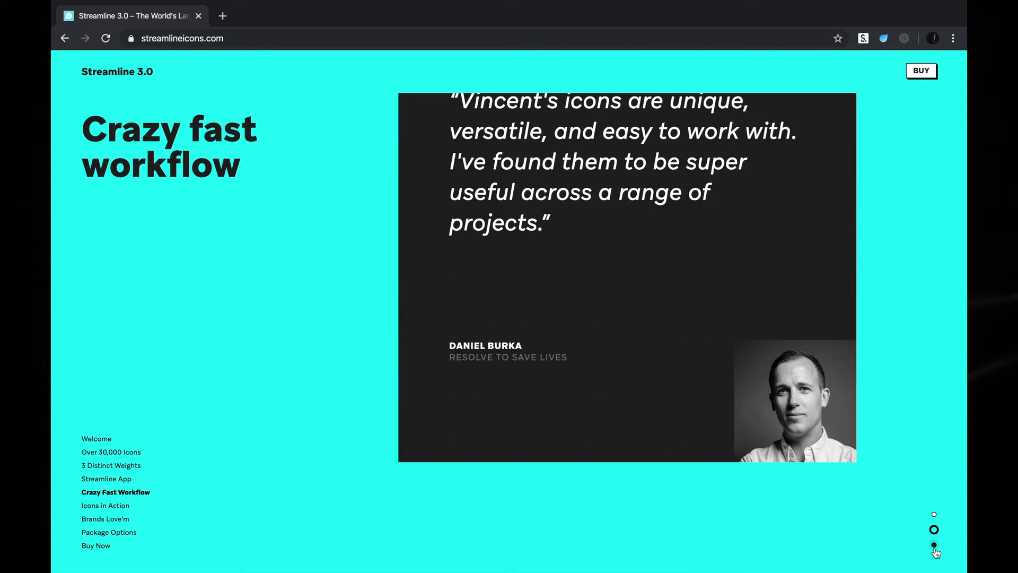
pyautogui.scroll(-3, 850, 482)
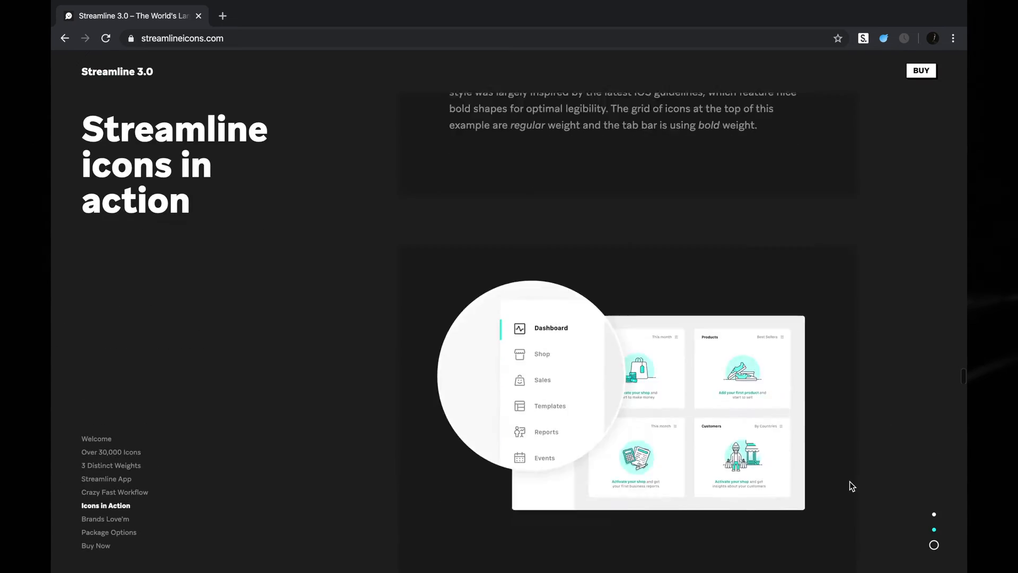
pyautogui.scroll(-3, 850, 481)
pyautogui.scroll(3, 771, 370)
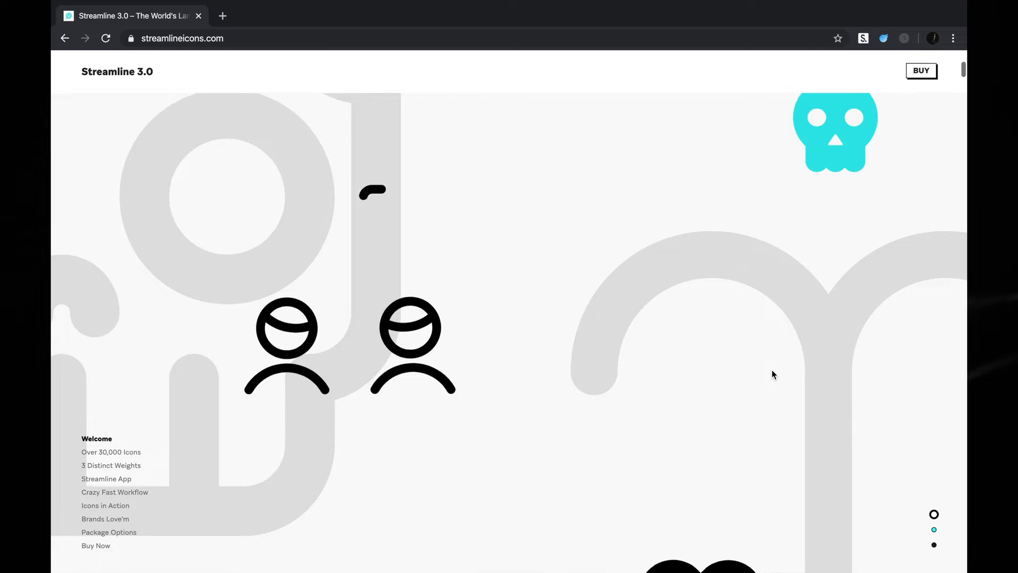
# Return to the light-themed welcome section and examine the people, rooster and heart illustrations and those below them
pyautogui.scroll(-5, 771, 370)
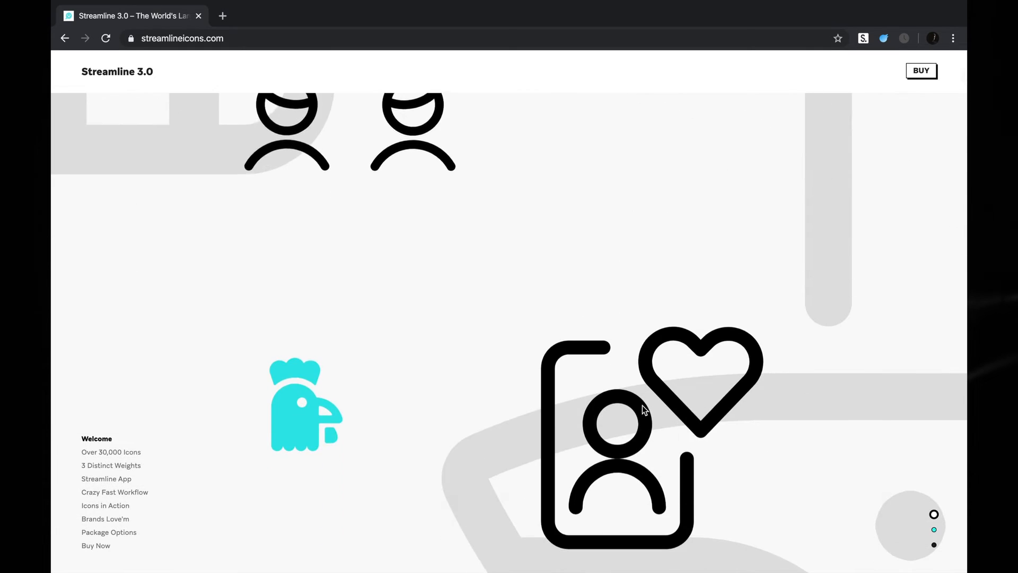
pyautogui.scroll(-10, 643, 408)
pyautogui.scroll(-5, 643, 408)
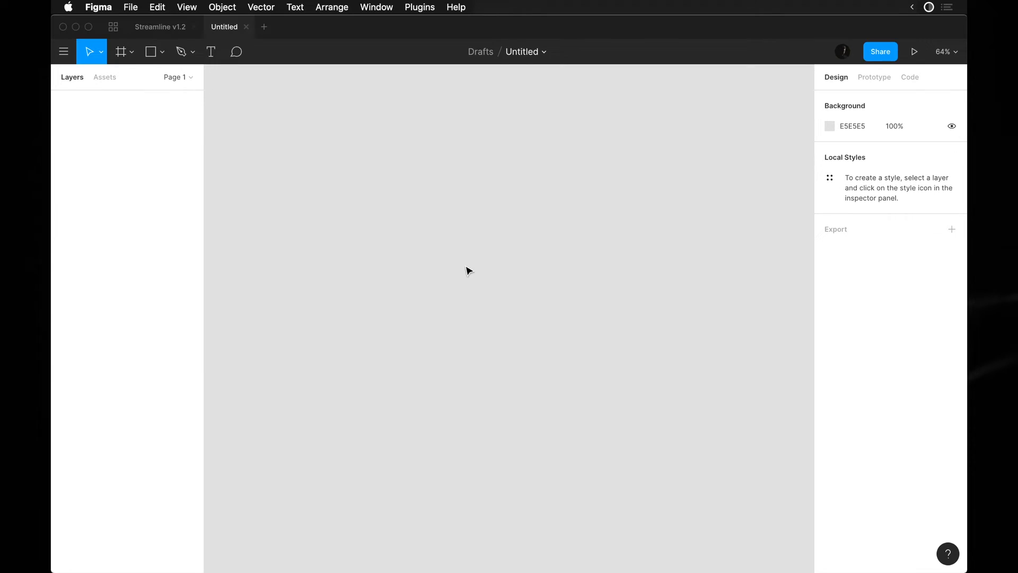
# Switch to the untitled Figma draft, place IMG_5661.PNG from the desktop on its empty canvas and deselect it
pyautogui.moveTo(52, 572)
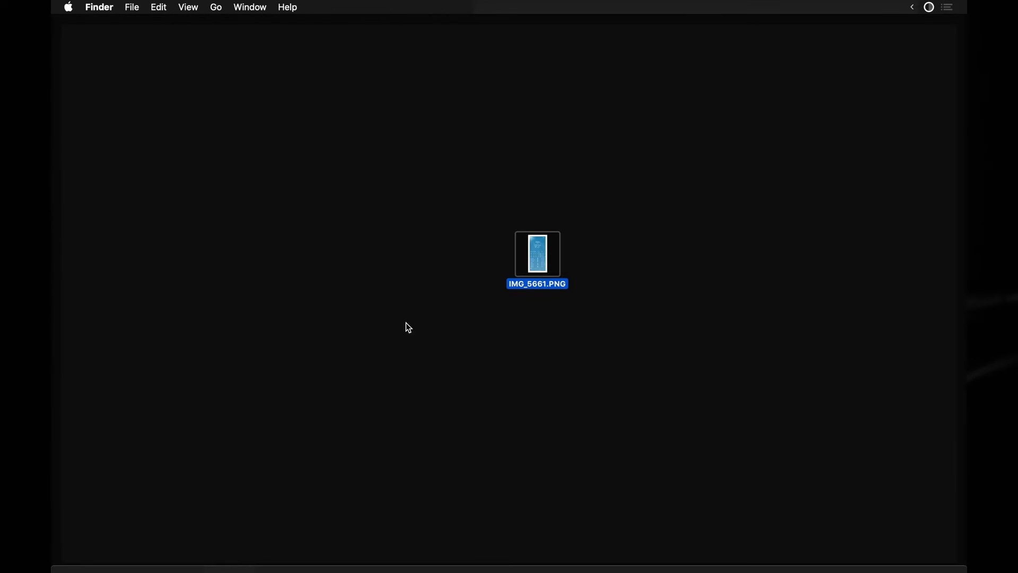
pyautogui.moveTo(327, 336); pyautogui.dragTo(498, 270)
pyautogui.click(598, 266)
pyautogui.click(744, 201)
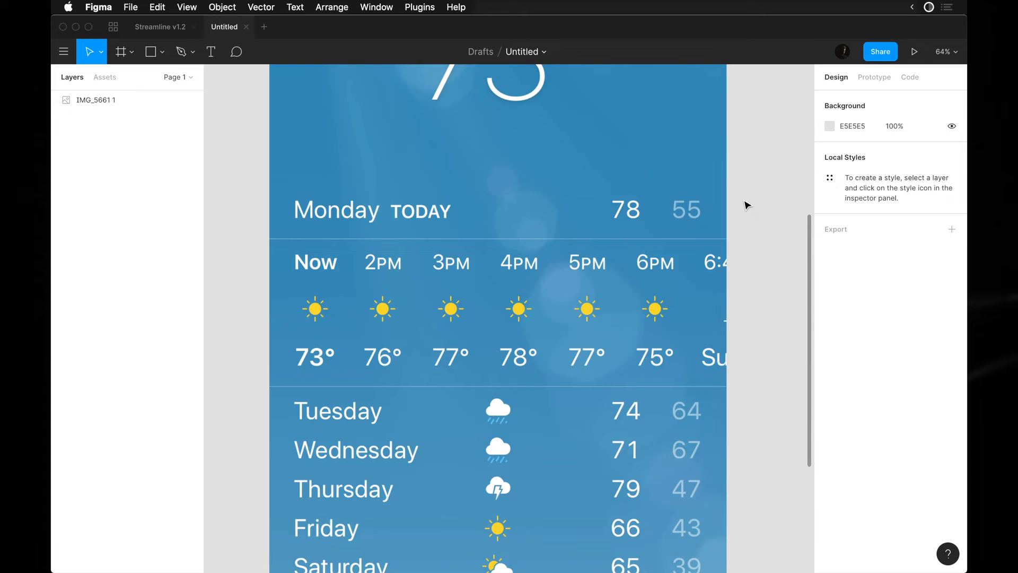
# Scale the imported weather screenshot proportionally to a third of its size by setting its width to 1125/3
pyautogui.scroll(-5, 743, 200)
pyautogui.click(660, 197)
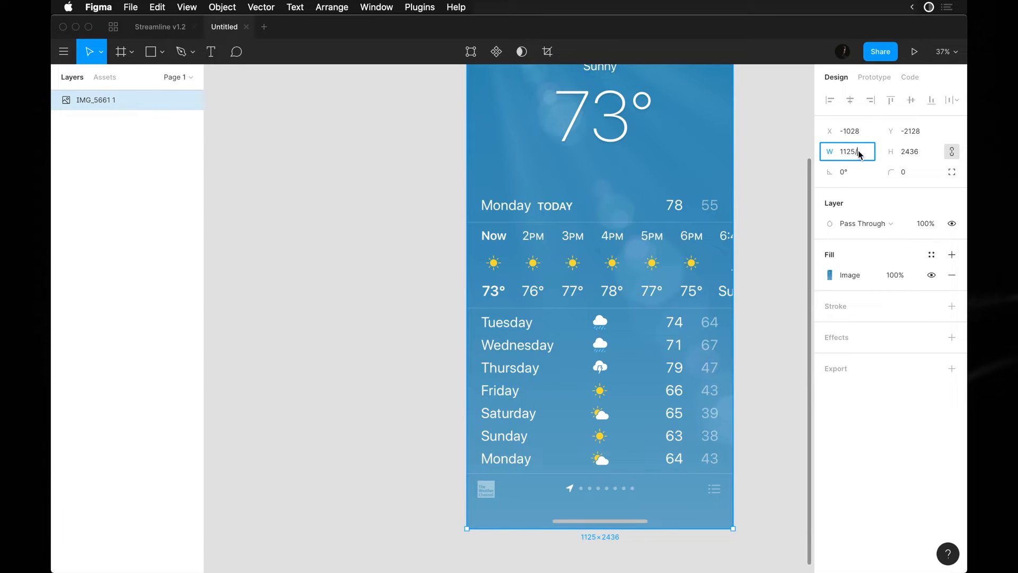
pyautogui.write('3')
pyautogui.press('Return')
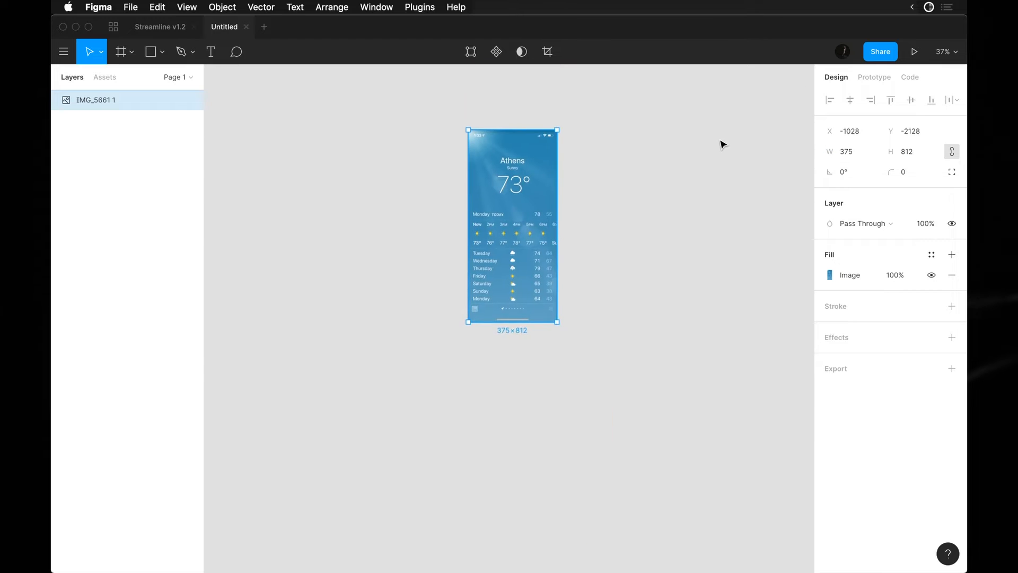
# Create an iPhone X frame and place it beside the weather screenshot, roughly level with its upper edge
pyautogui.scroll(2, 723, 144)
pyautogui.hscroll(1, 723, 144)
pyautogui.scroll(5, 486, 317)
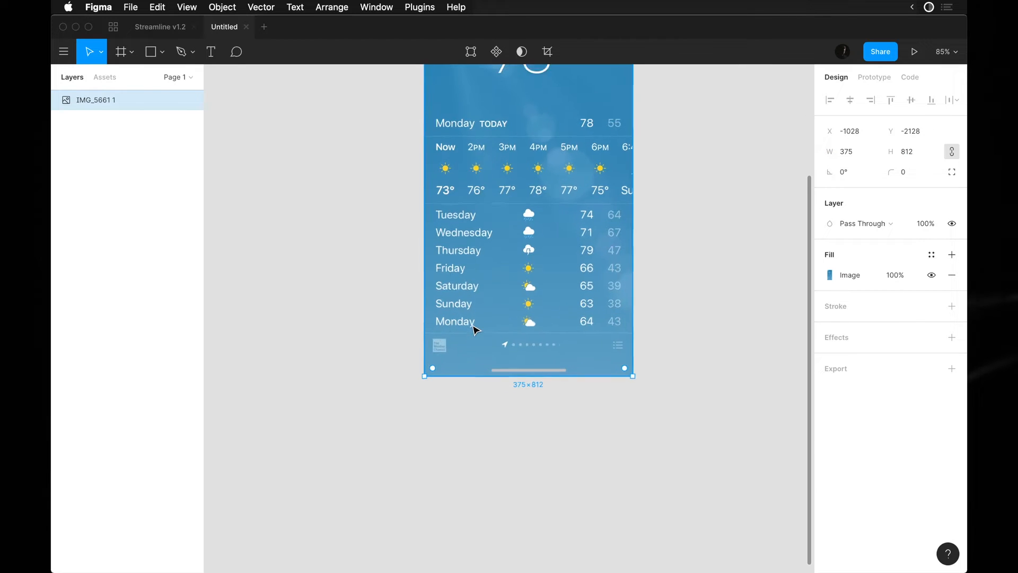
pyautogui.press('f')
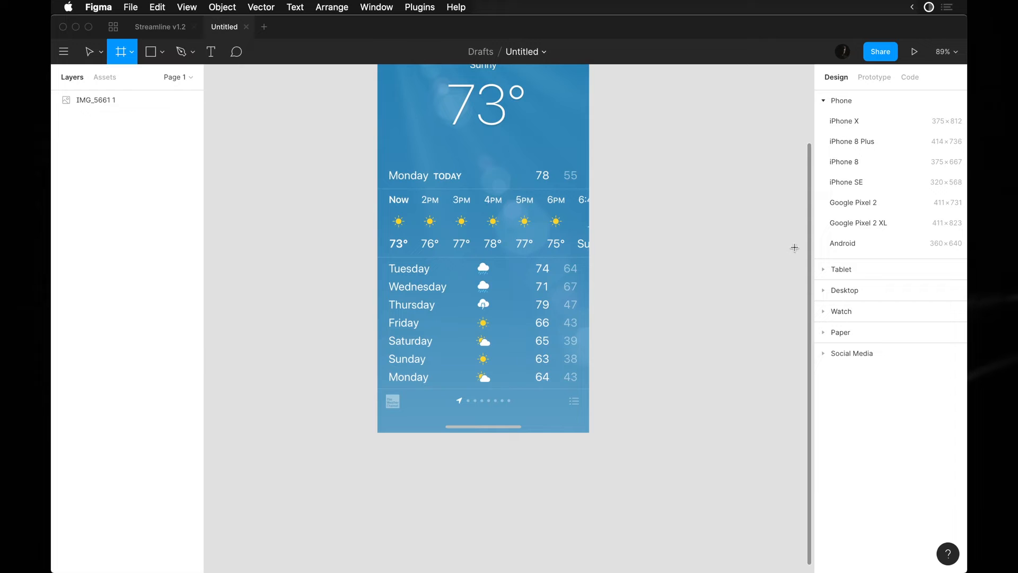
pyautogui.click(855, 123)
pyautogui.scroll(3, 663, 175)
pyautogui.moveTo(566, 187); pyautogui.dragTo(566, 93)
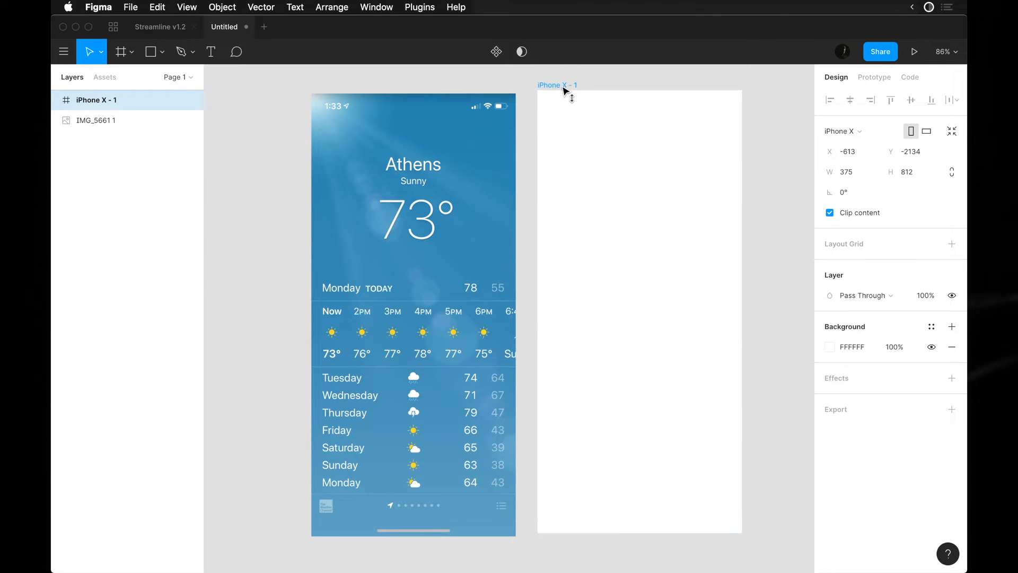
# Move the weather screenshot into the iPhone X frame at X 0, Y 0 and set its opacity to 20%
pyautogui.click(409, 181)
pyautogui.moveTo(408, 182); pyautogui.dragTo(635, 182)
pyautogui.hscroll(1, 636, 185)
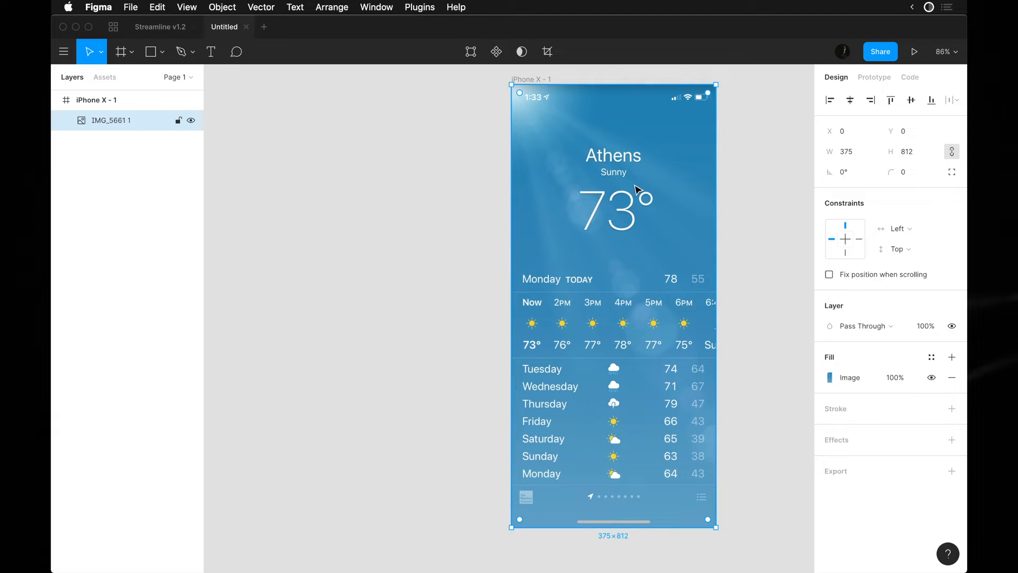
pyautogui.press('2')
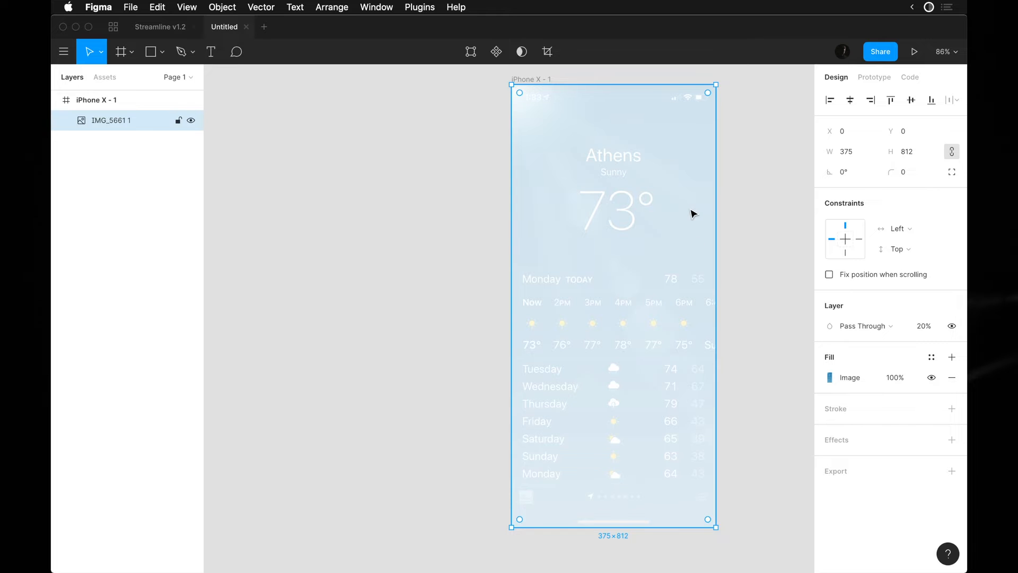
# Add a text layer reading "Athens" in the frame and move it onto the screenshot's city name
pyautogui.scroll(5, 692, 212)
pyautogui.scroll(3, 626, 214)
pyautogui.hscroll(-1, 556, 216)
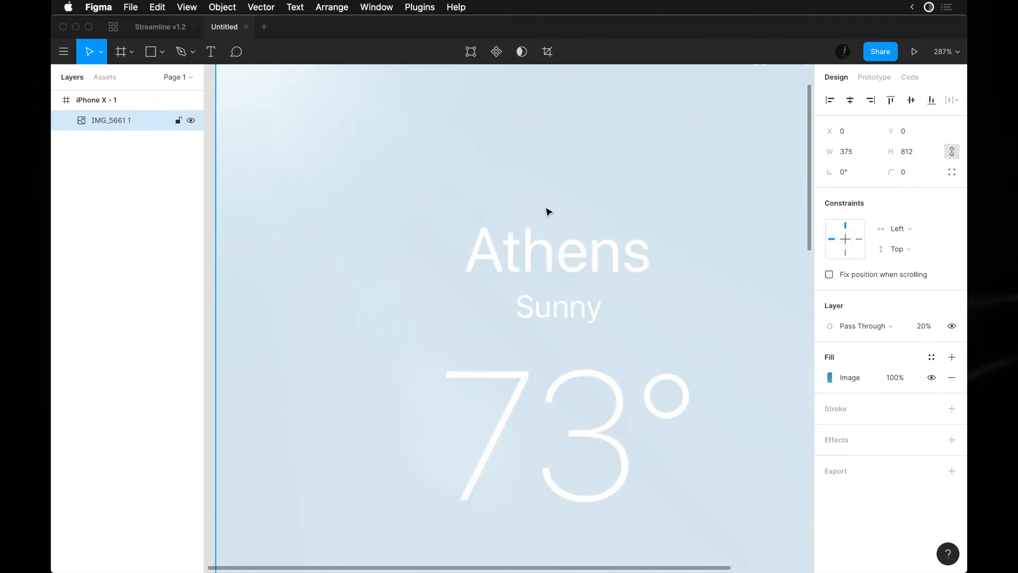
pyautogui.click(496, 181)
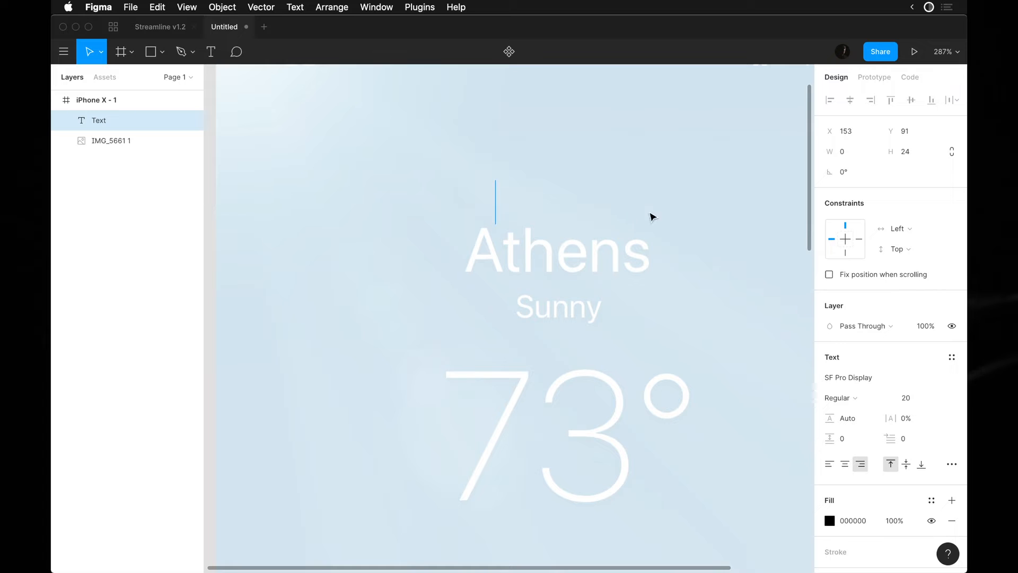
pyautogui.write('Ahtne')
pyautogui.press('BackSpace')
pyautogui.press('BackSpace')
pyautogui.press('BackSpace')
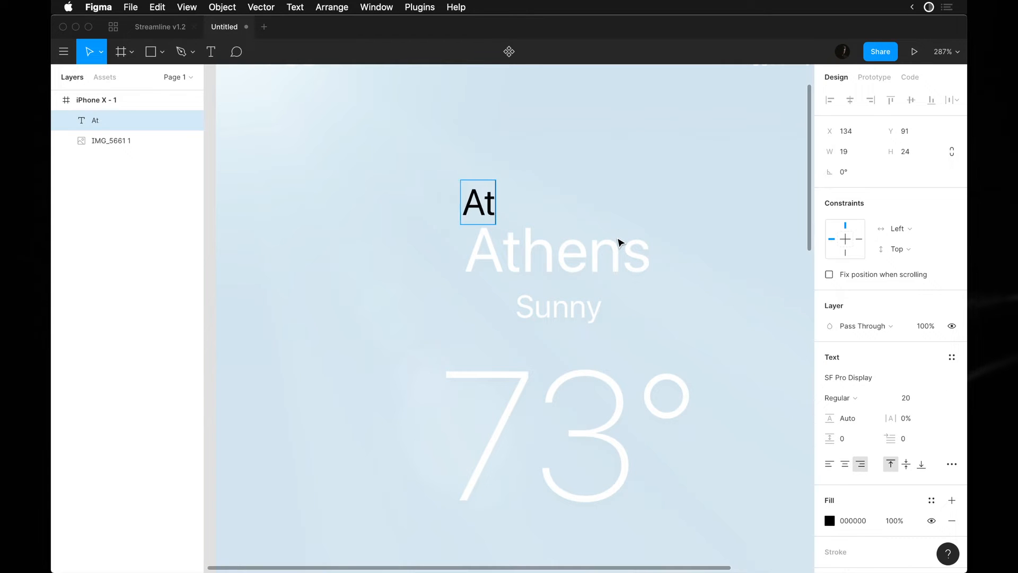
pyautogui.write('thens')
pyautogui.press('Escape')
pyautogui.moveTo(489, 212); pyautogui.dragTo(554, 258)
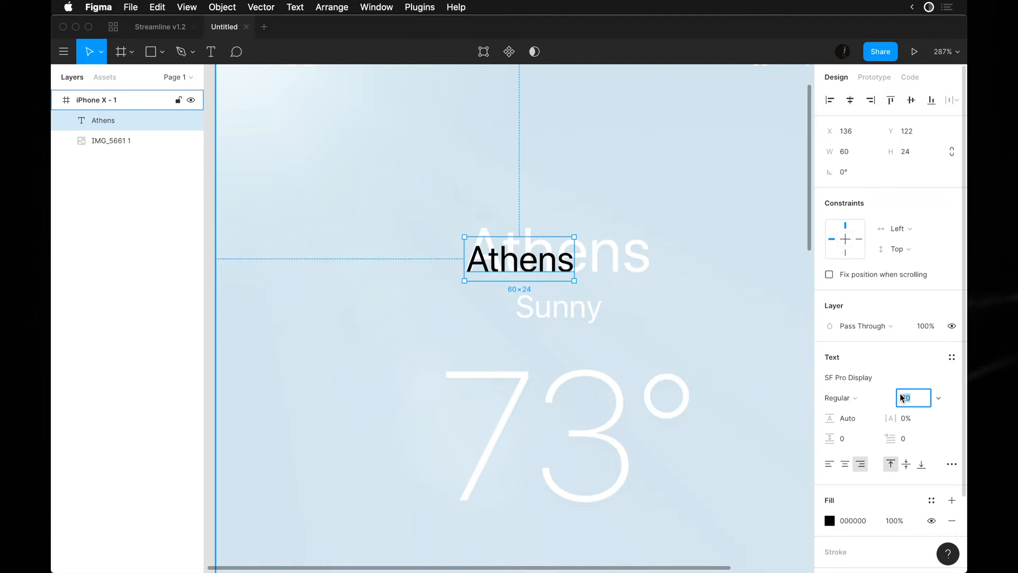
# Set the Athens text's font size to 34 and align it over the screenshot's city name at X 136, Y 108
pyautogui.write('30')
pyautogui.press('Return')
pyautogui.press('Up')
pyautogui.press('Up')
pyautogui.press('Up')
pyautogui.press('Up')
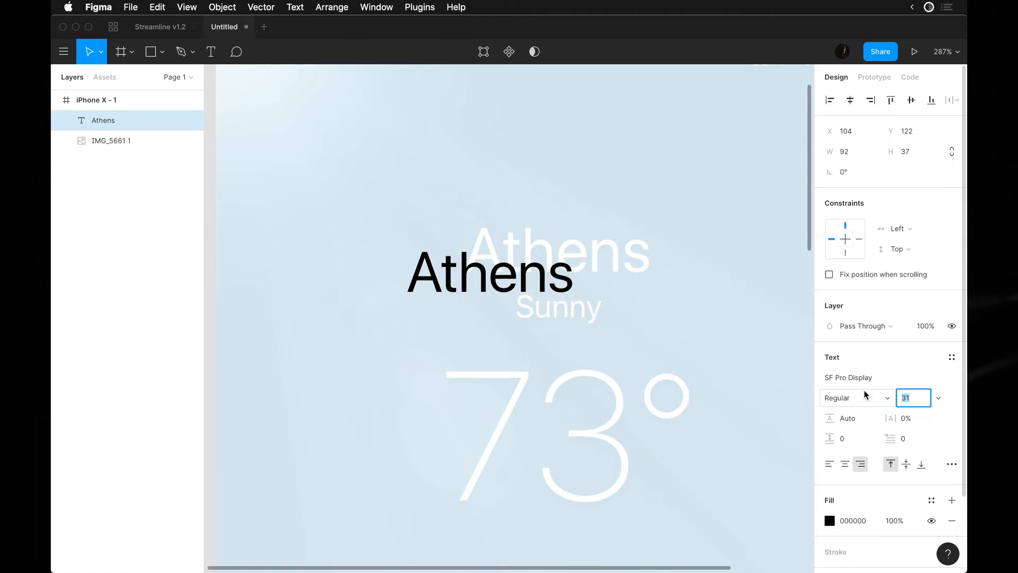
pyautogui.click(509, 290)
pyautogui.moveTo(509, 290); pyautogui.dragTo(578, 267)
pyautogui.scroll(10, 581, 266)
pyautogui.scroll(-4, 582, 265)
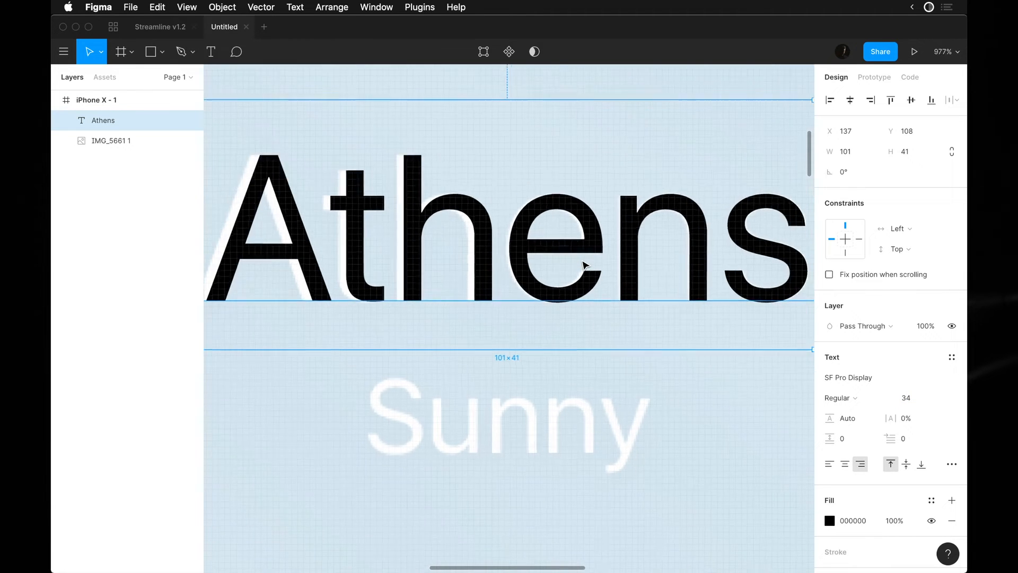
pyautogui.press('Left')
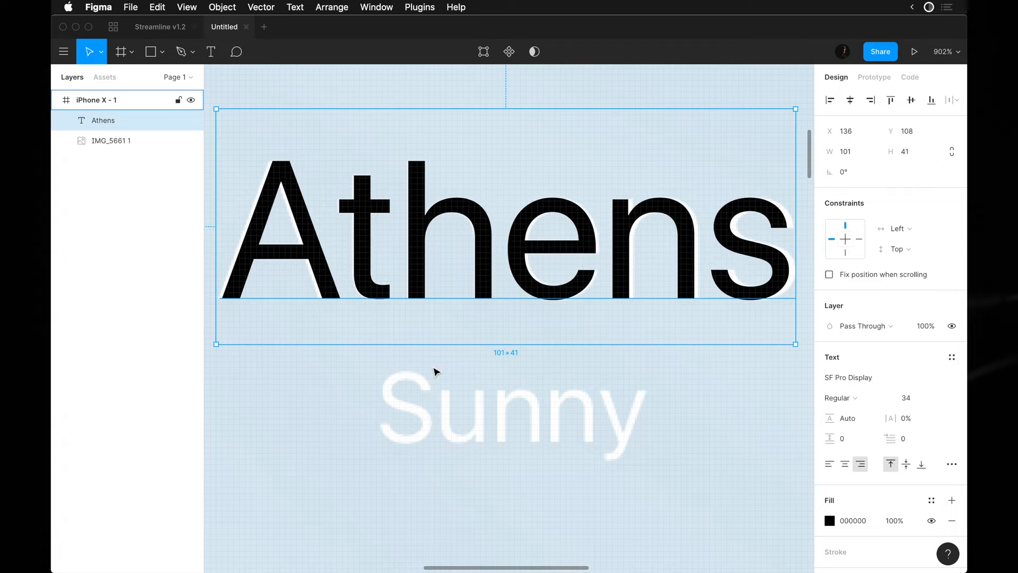
# Duplicate the Athens text directly below itself and change the copy to read "Sunny"
pyautogui.scroll(-3, 443, 423)
pyautogui.moveTo(536, 244); pyautogui.dragTo(536, 357)
pyautogui.press('Return')
pyautogui.write('sunny')
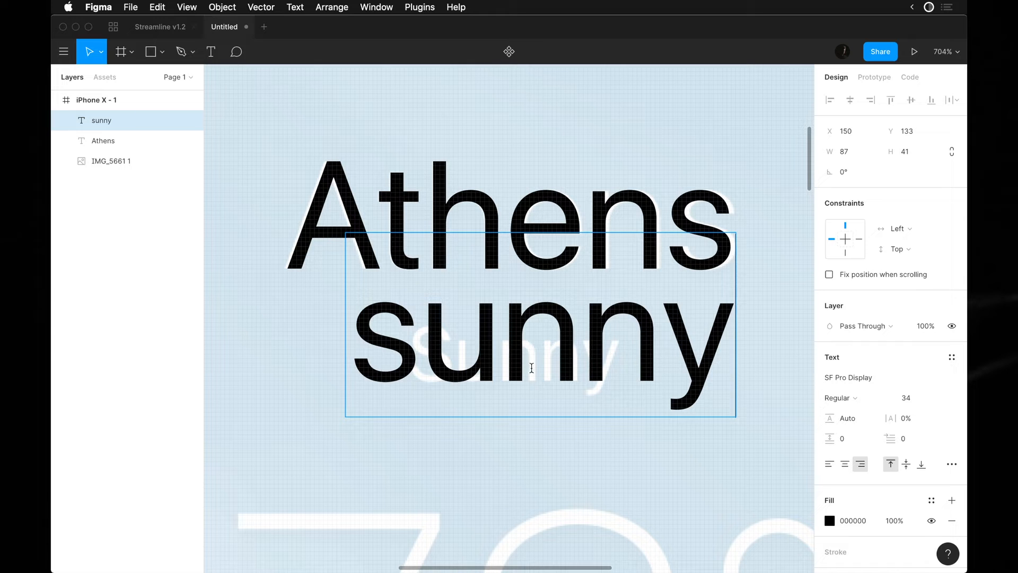
pyautogui.press('Delete')
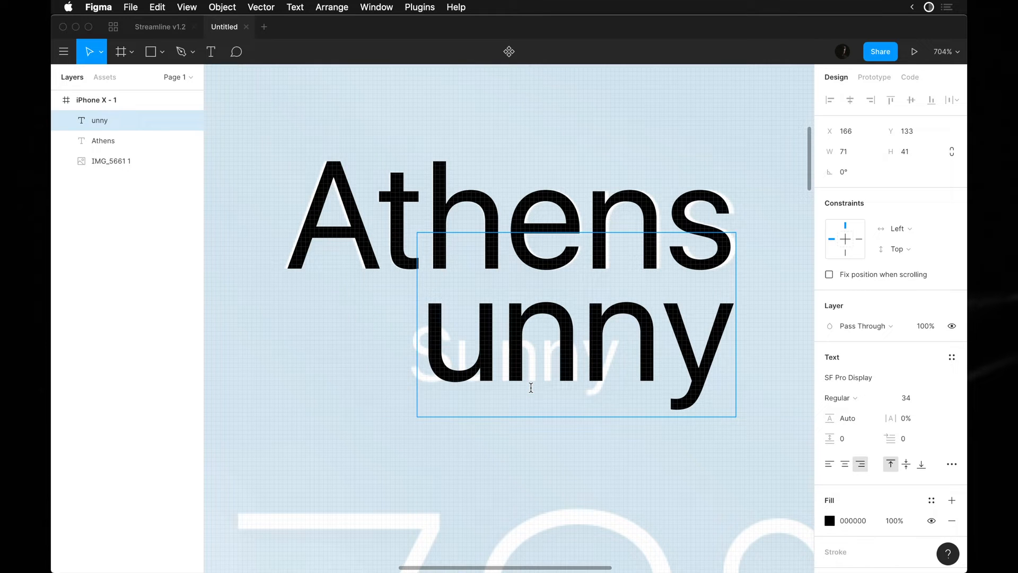
pyautogui.write('S')
pyautogui.press('Escape')
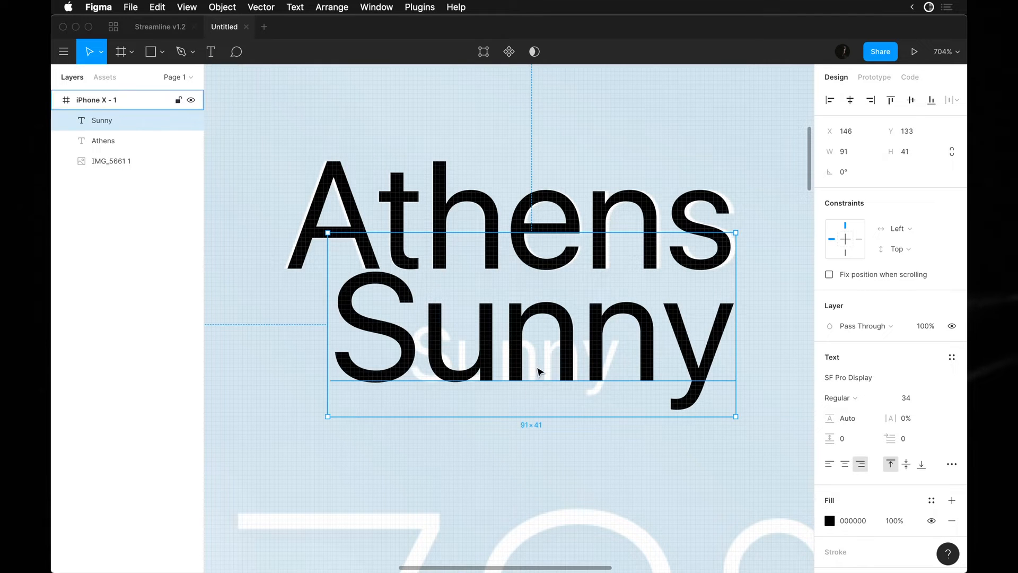
# Set the Sunny text's font size to 17 and align it over the screenshot's condition label at X 164, Y 150
pyautogui.click(908, 398)
pyautogui.write('24')
pyautogui.press('Return')
pyautogui.press('Down')
pyautogui.press('Down')
pyautogui.press('Down')
pyautogui.press('Down')
pyautogui.moveTo(688, 312); pyautogui.dragTo(589, 366)
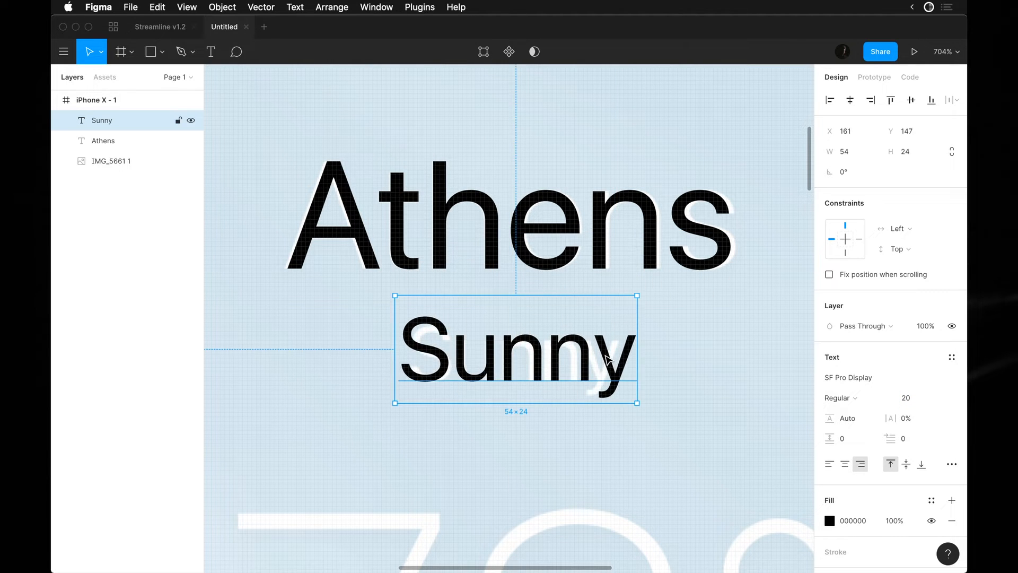
pyautogui.click(593, 236)
pyautogui.click(600, 360)
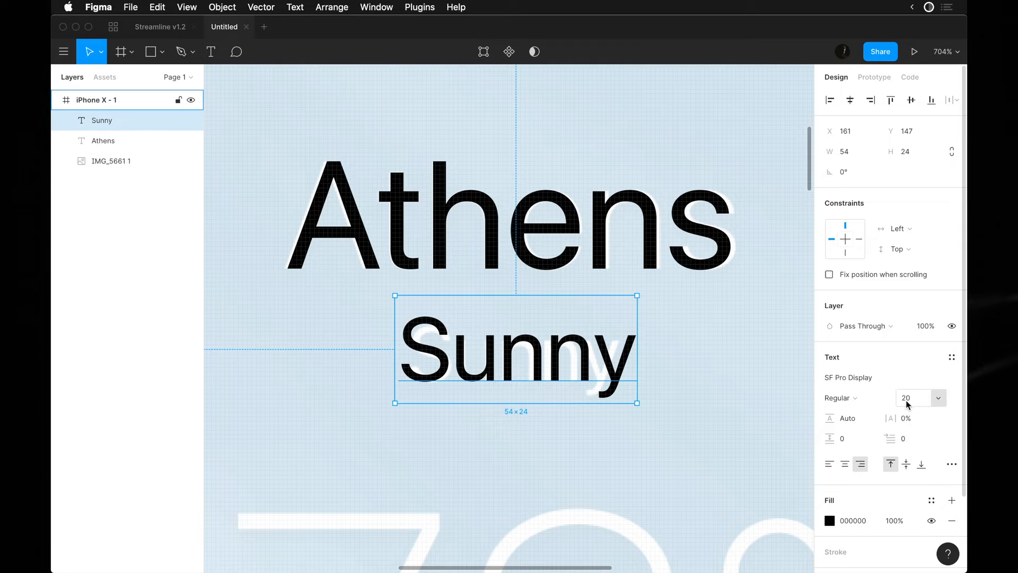
pyautogui.press('Down')
pyautogui.press('Down')
pyautogui.press('Down')
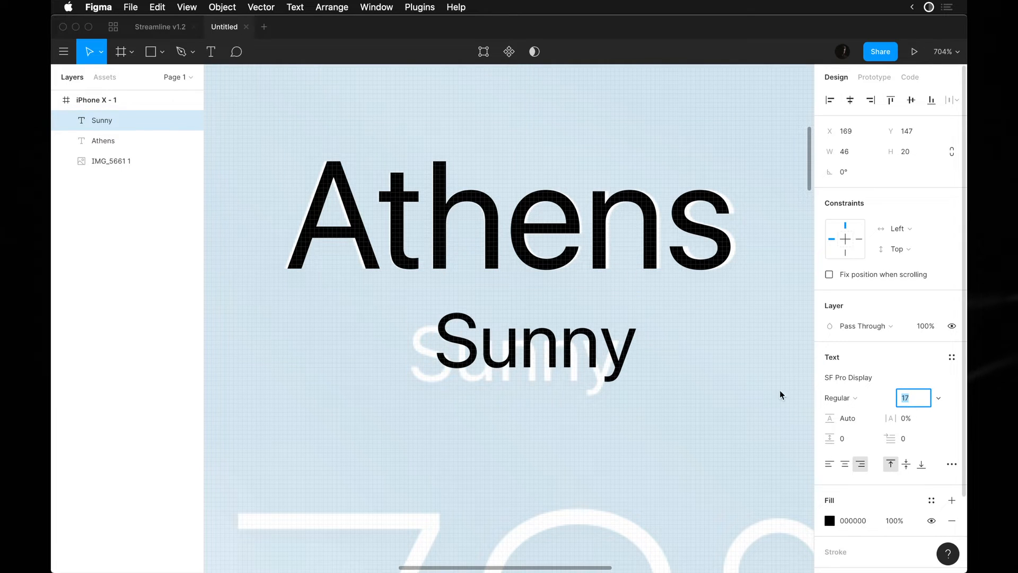
pyautogui.moveTo(622, 353); pyautogui.dragTo(601, 363)
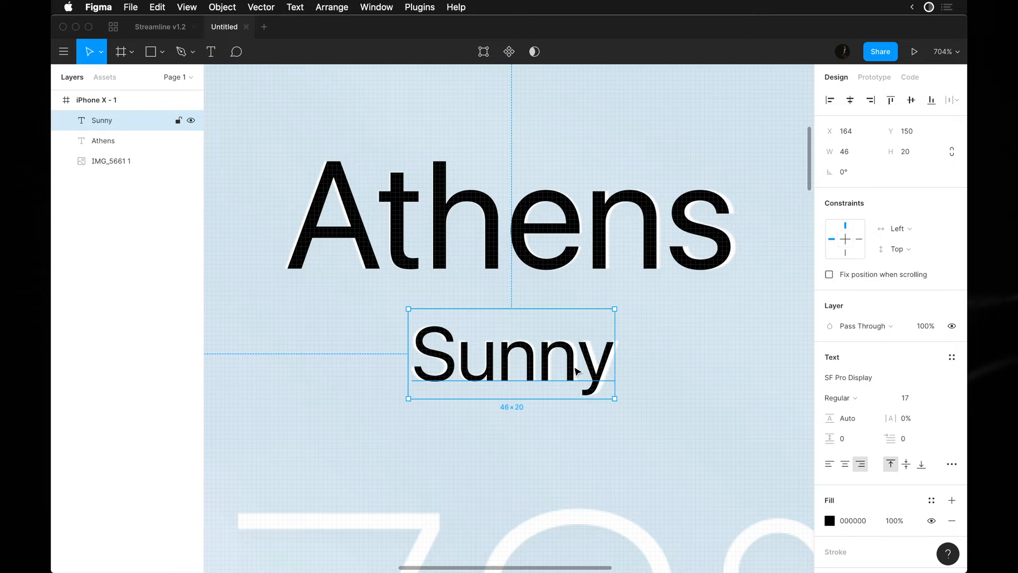
# Duplicate the Sunny text down onto the screenshot's large temperature and change the copy to "73º"
pyautogui.scroll(-8, 577, 371)
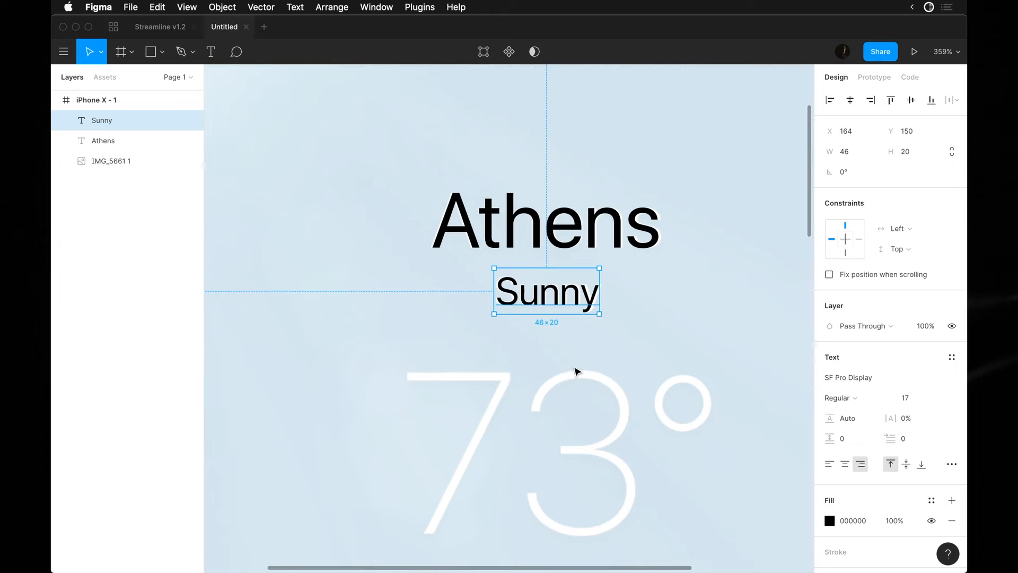
pyautogui.moveTo(568, 304); pyautogui.dragTo(568, 424)
pyautogui.doubleClick(568, 425)
pyautogui.write('73°')
pyautogui.press('Escape')
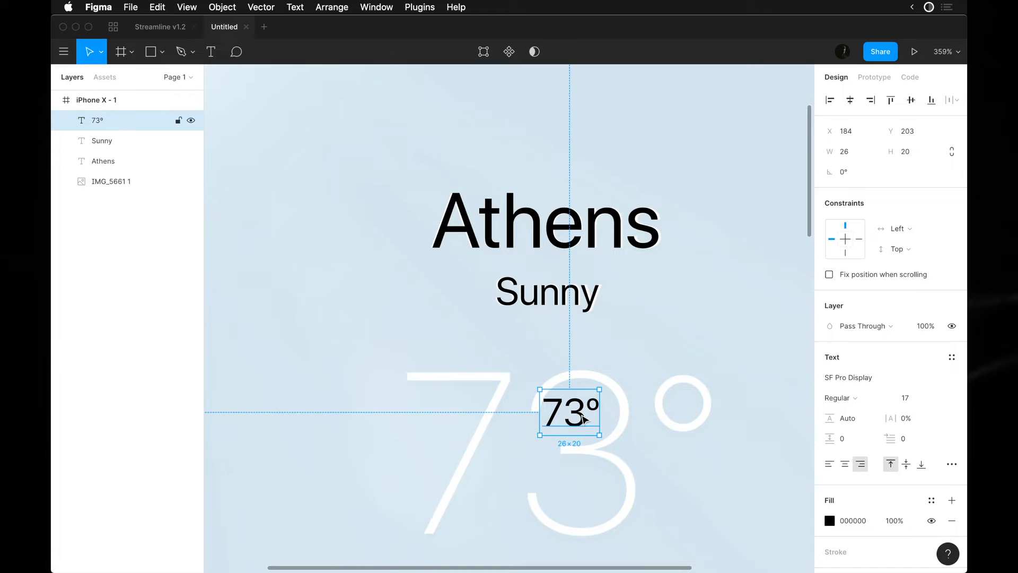
# Set the 73º text's font size to 100 and move it over the screenshot's temperature at X 126, Y 171
pyautogui.scroll(-2, 582, 417)
pyautogui.moveTo(583, 363); pyautogui.dragTo(542, 397)
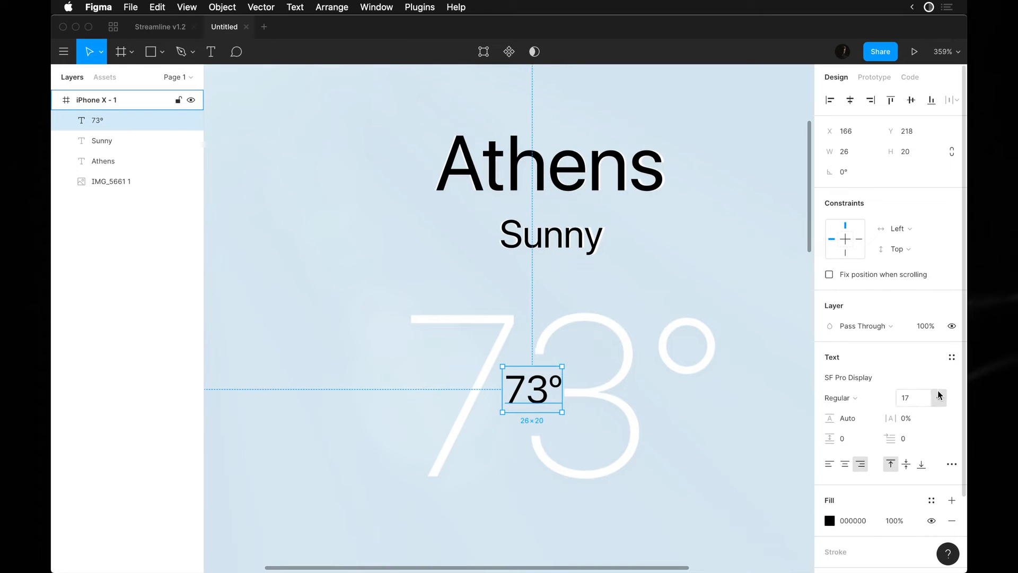
pyautogui.write('100')
pyautogui.press('Return')
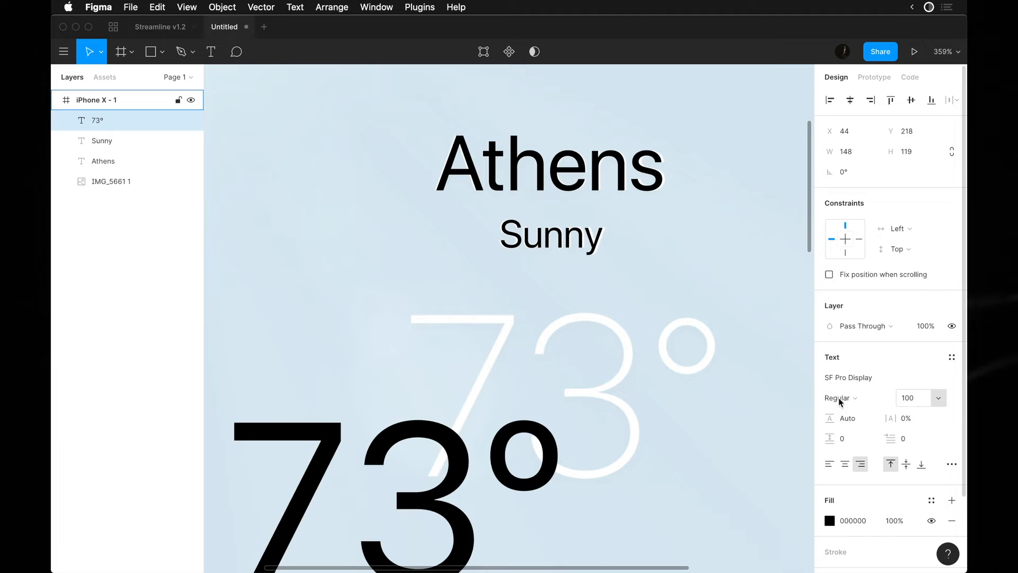
pyautogui.moveTo(434, 467); pyautogui.dragTo(643, 369)
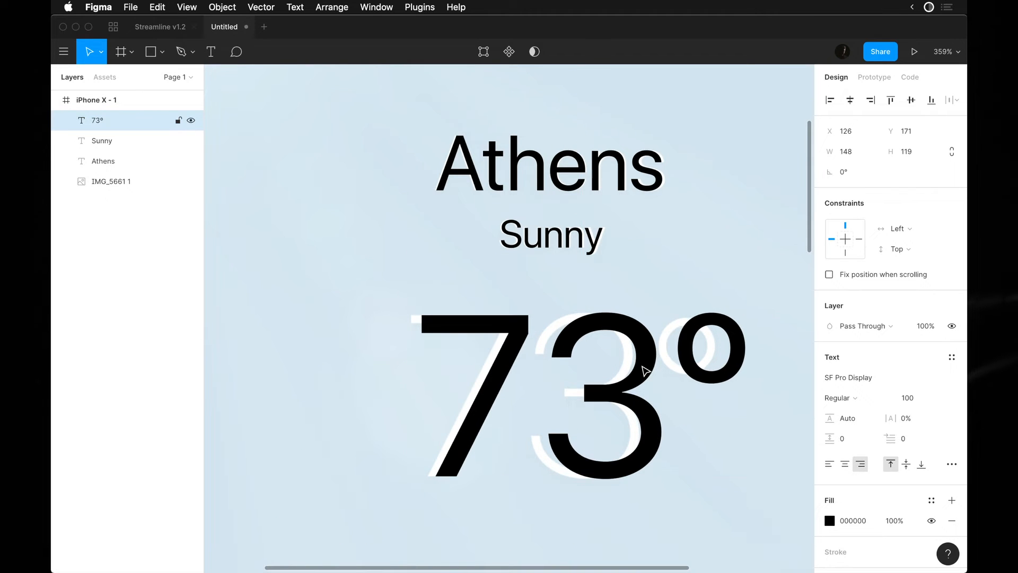
# Change the 73º text's weight to Thin and realign it over the screenshot's temperature at X 120, Y 171
pyautogui.scroll(5, 440, 324)
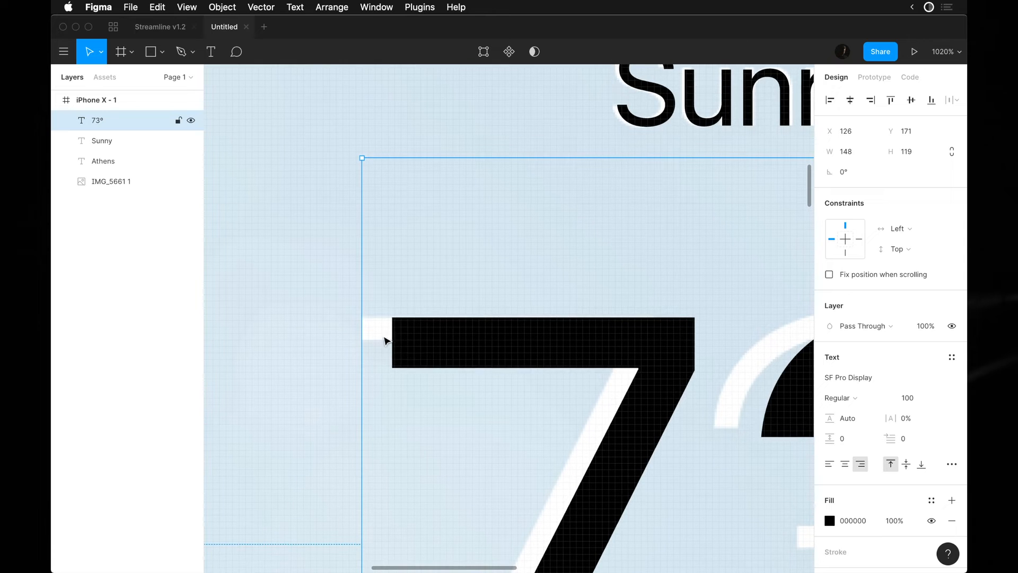
pyautogui.click(837, 398)
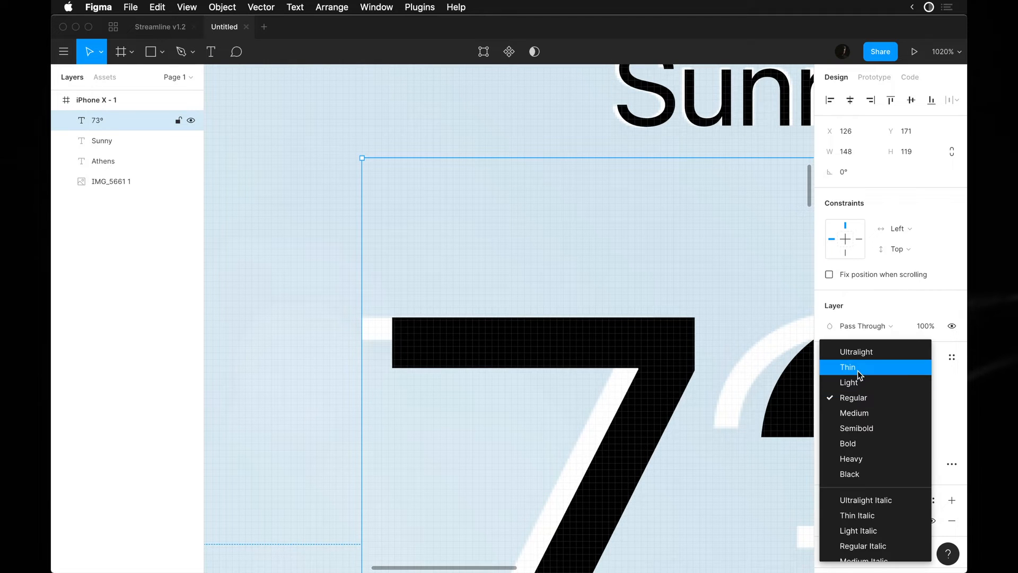
pyautogui.click(832, 367)
pyautogui.scroll(-5, 462, 340)
pyautogui.moveTo(550, 342); pyautogui.dragTo(520, 340)
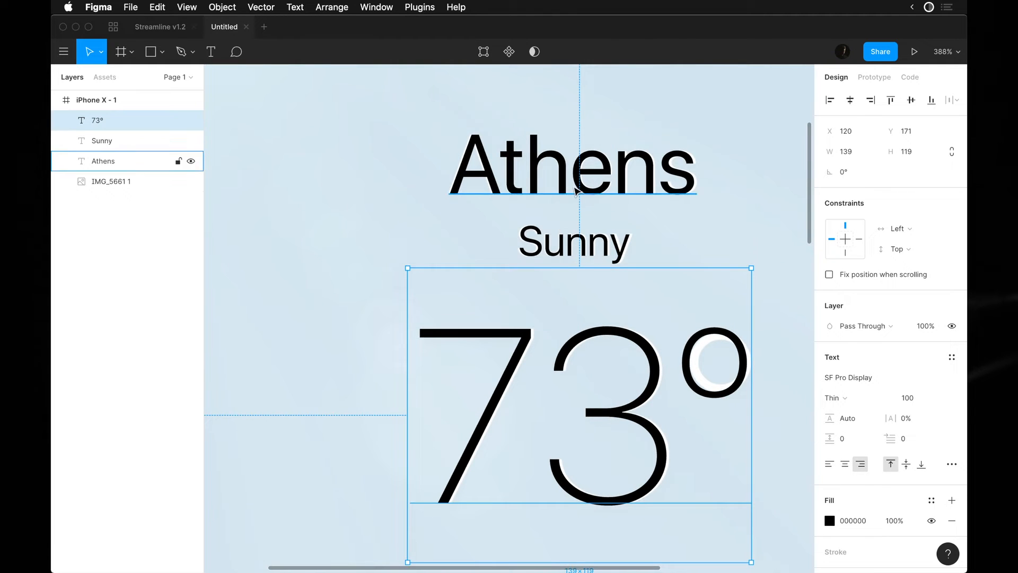
# Select the Athens, Sunny and 73º text layers together and centre-align their text
pyautogui.click(572, 165)
pyautogui.keyDown('shift'); pyautogui.click(573, 241); pyautogui.keyUp('shift')
pyautogui.keyDown('shift'); pyautogui.click(541, 338); pyautogui.keyUp('shift')
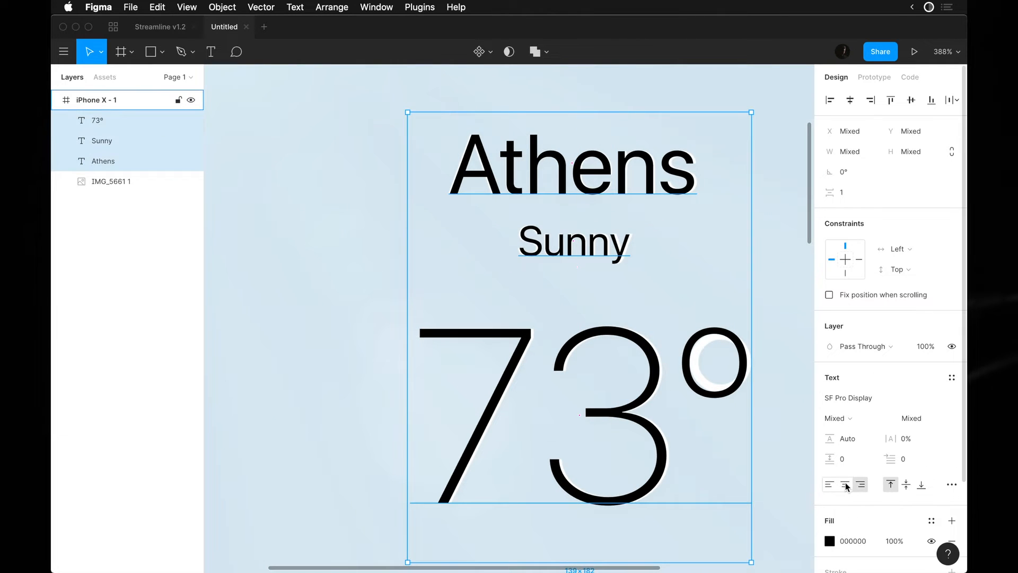
pyautogui.click(845, 484)
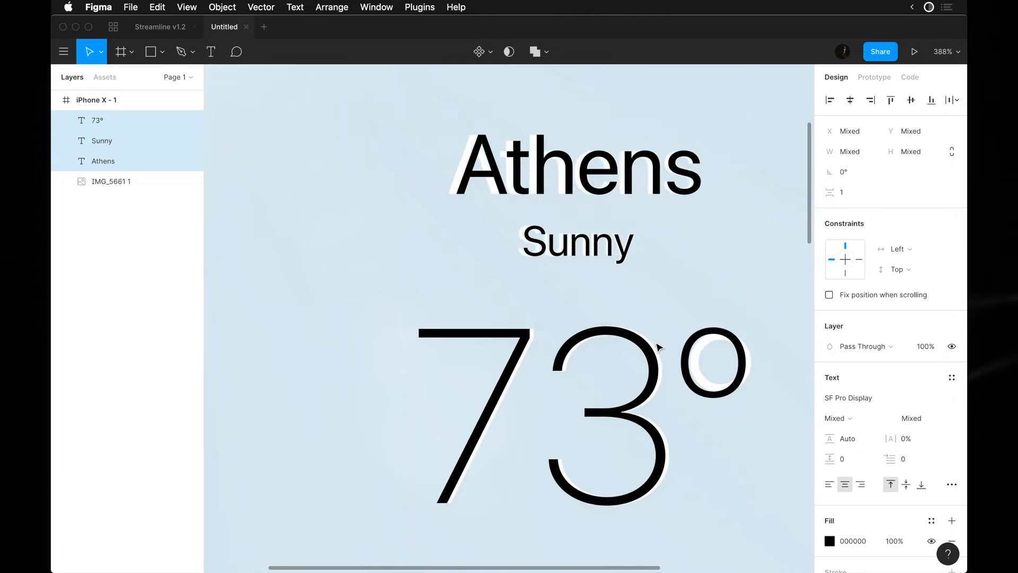
# Shift the 73º text slightly left and the Athens text to X 137 to match the screenshot
pyautogui.scroll(-5, 661, 360)
pyautogui.press('Escape')
pyautogui.click(598, 337)
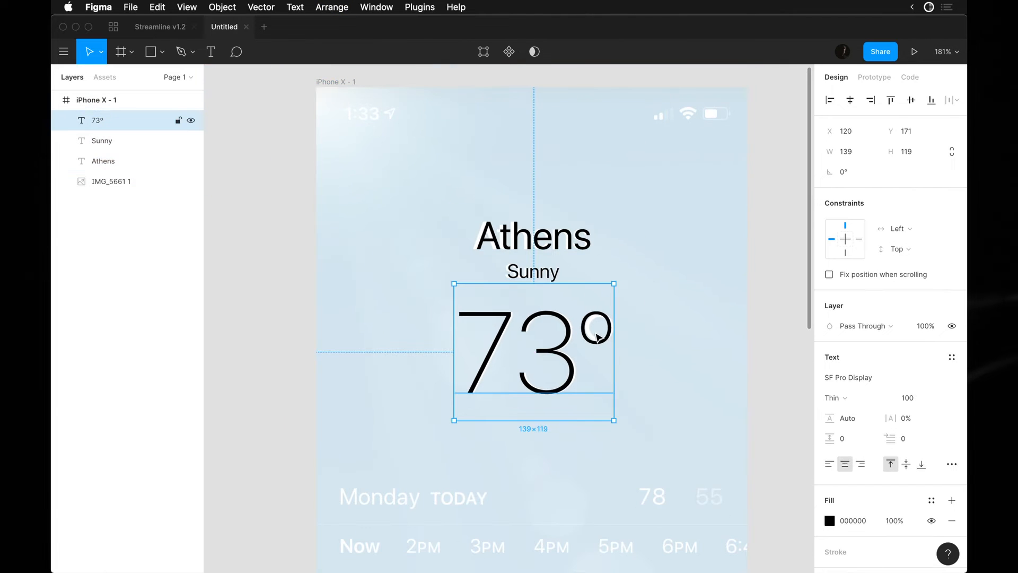
pyautogui.click(537, 238)
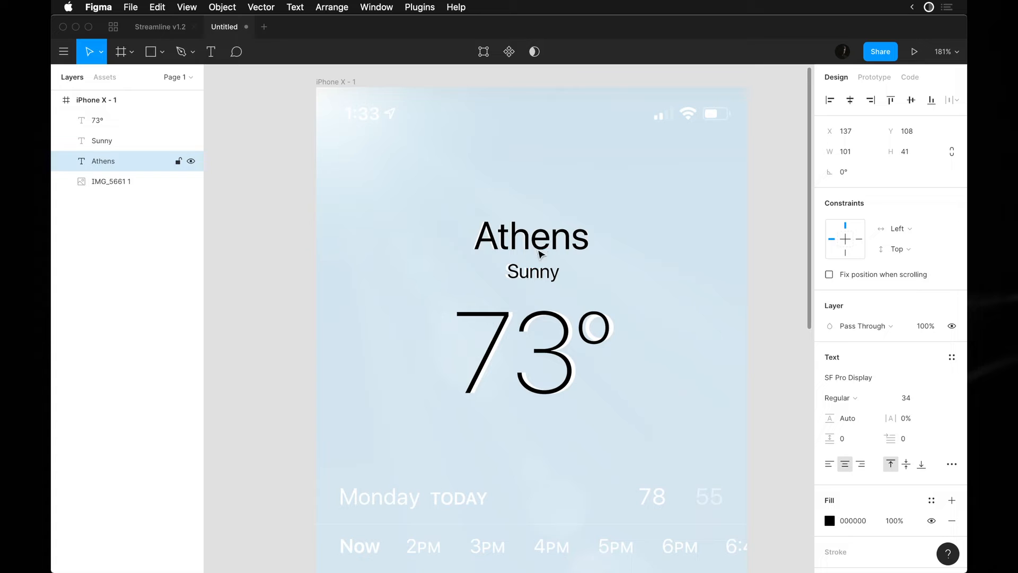
# Duplicate the Sunny text down to the screenshot's Monday label above the hourly forecast
pyautogui.click(528, 276)
pyautogui.scroll(-5, 530, 281)
pyautogui.moveTo(552, 112); pyautogui.dragTo(404, 320)
pyautogui.scroll(5, 401, 325)
pyautogui.hscroll(-2, 401, 323)
# Replace the wording of the duplicated Sunny text with "Monday"
pyautogui.doubleClick(401, 324)
pyautogui.write('Mondya')
pyautogui.press('Escape')
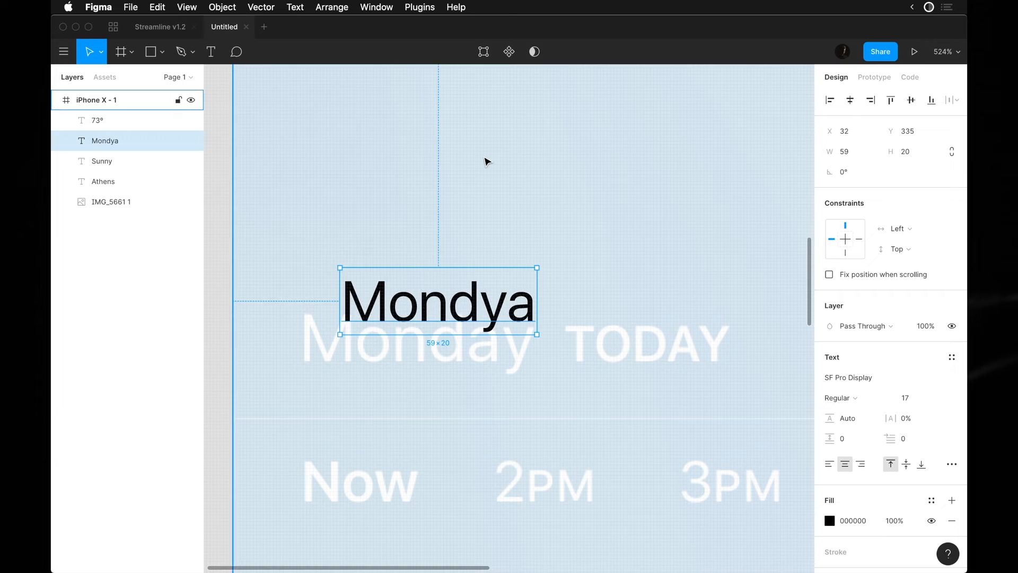
pyautogui.press('BackSpace')
pyautogui.write('uy')
pyautogui.press('BackSpace')
pyautogui.press('BackSpace')
pyautogui.write('y')
pyautogui.press('Escape')
# Set the Monday text's font size to 20 and position it over the screenshot's Monday label at X 22, Y 344
pyautogui.moveTo(452, 311); pyautogui.dragTo(419, 358)
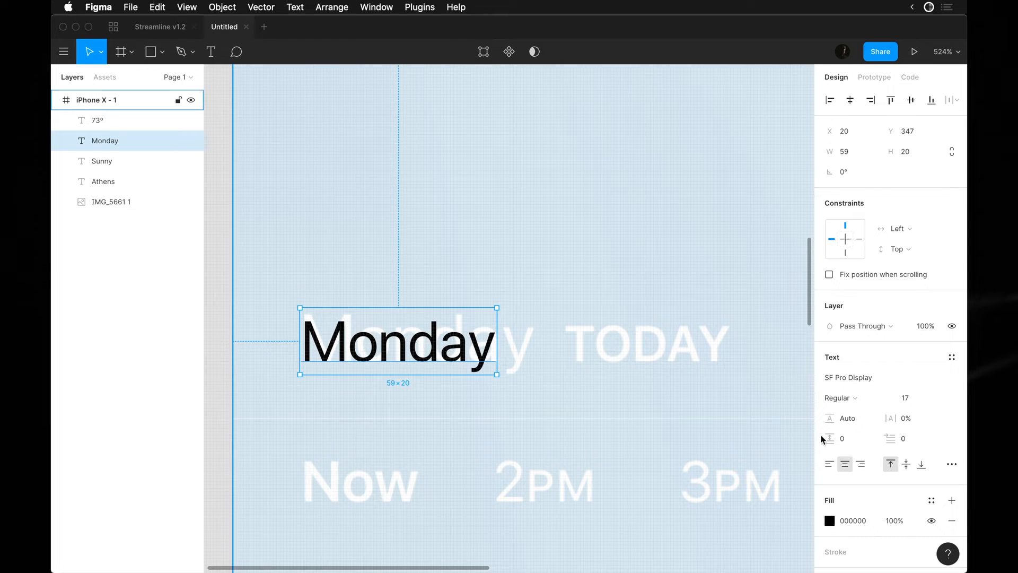
pyautogui.press('Up')
pyautogui.press('Up')
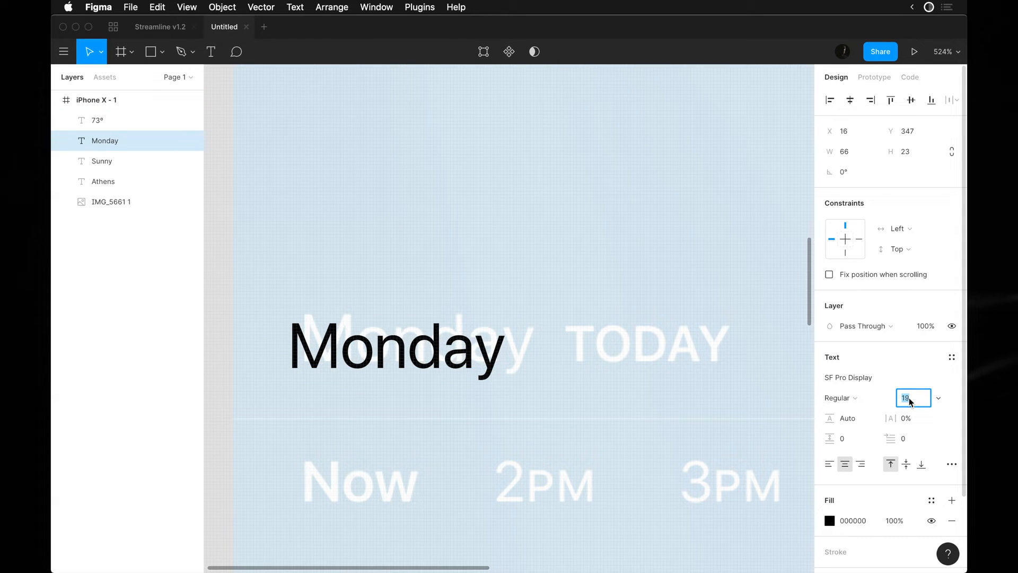
pyautogui.press('Up')
pyautogui.moveTo(447, 365); pyautogui.dragTo(456, 347)
pyautogui.scroll(5, 523, 377)
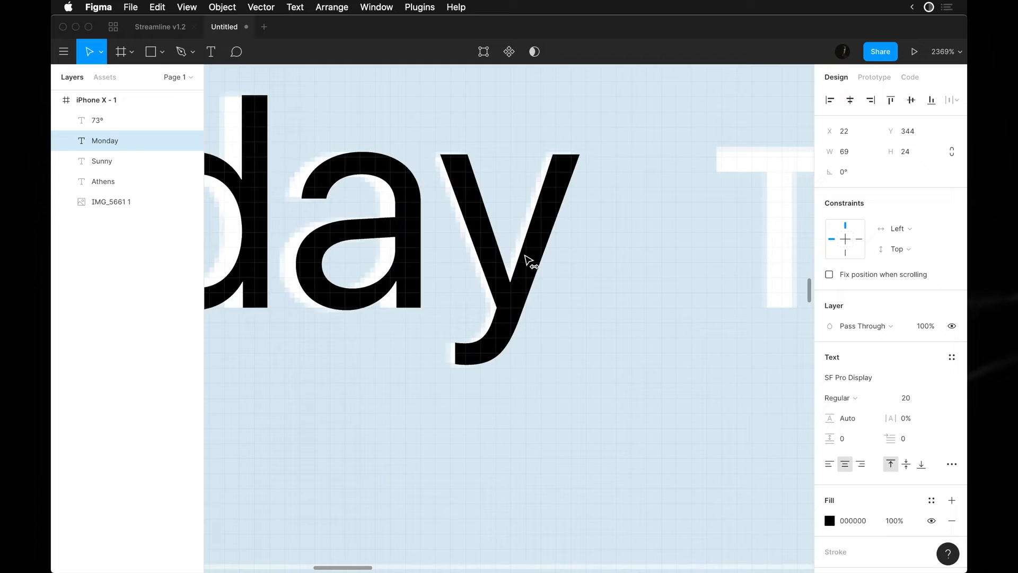
# Duplicate the Monday text beside itself, replace its wording with "TODAY" and place it at X 100, Y 344 over the screenshot's TODAY label
pyautogui.scroll(-5, 513, 258)
pyautogui.scroll(-1, 522, 254)
pyautogui.moveTo(451, 255); pyautogui.dragTo(625, 252)
pyautogui.doubleClick(625, 251)
pyautogui.write('TODAY')
pyautogui.click(635, 202)
pyautogui.press('Left')
pyautogui.press('Left')
pyautogui.press('Left')
pyautogui.press('Left')
pyautogui.press('Left')
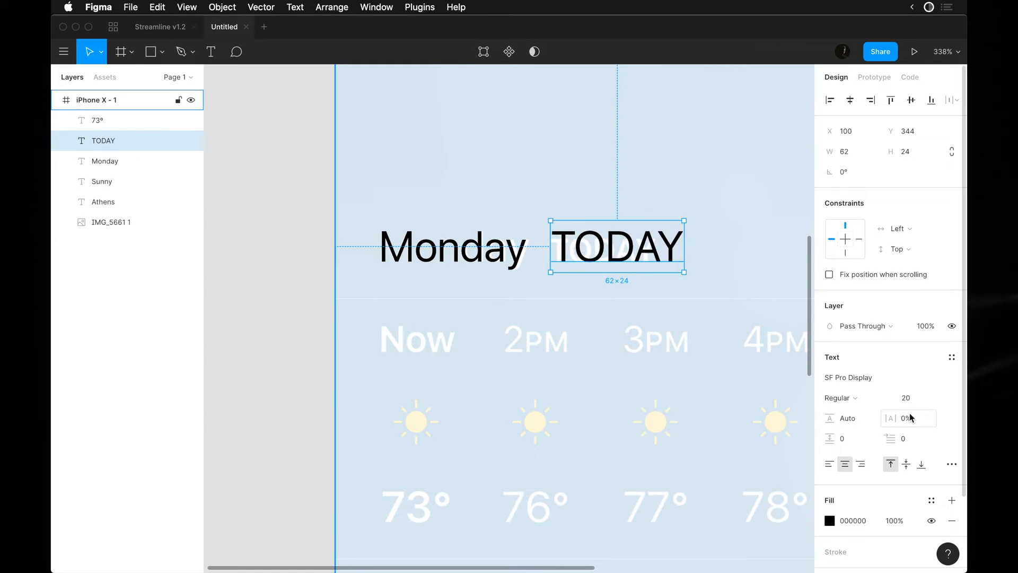
# Set the TODAY text's font size to 15 and move it just above the screenshot's TODAY label for comparison
pyautogui.press('Down')
pyautogui.press('Down')
pyautogui.press('Down')
pyautogui.press('Down')
pyautogui.press('Down')
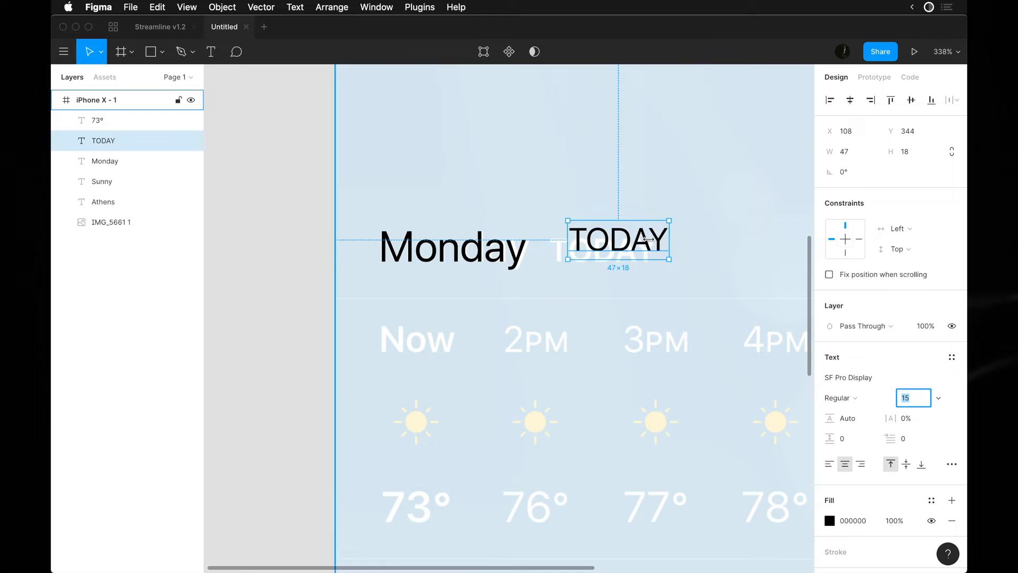
pyautogui.click(642, 260)
pyautogui.moveTo(642, 260); pyautogui.dragTo(626, 232)
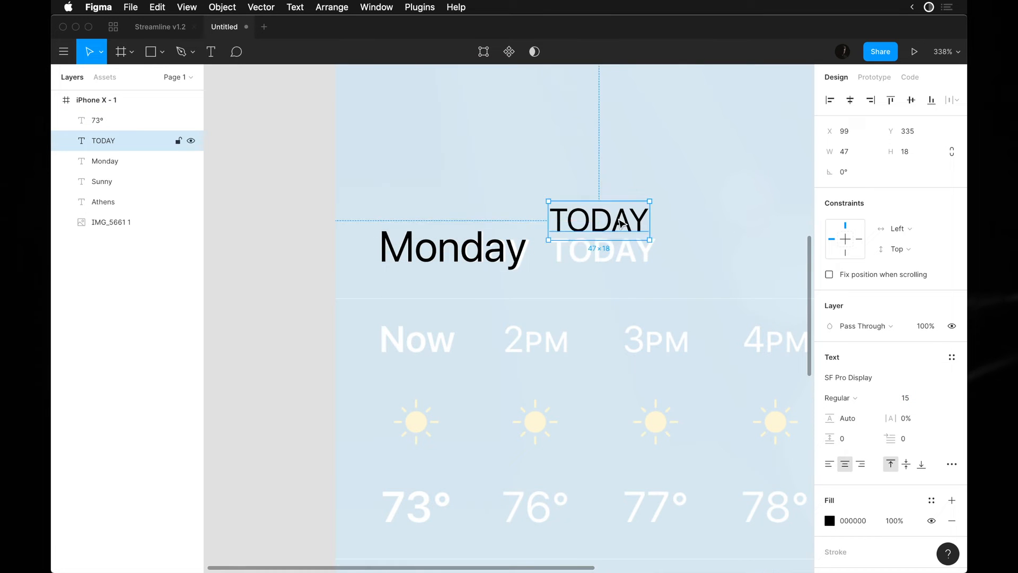
# Change the TODAY text's weight to Semibold and align it over the screenshot's TODAY label at X 100, Y 349
pyautogui.hotkey('shift', '2')
pyautogui.scroll(-10, 548, 339)
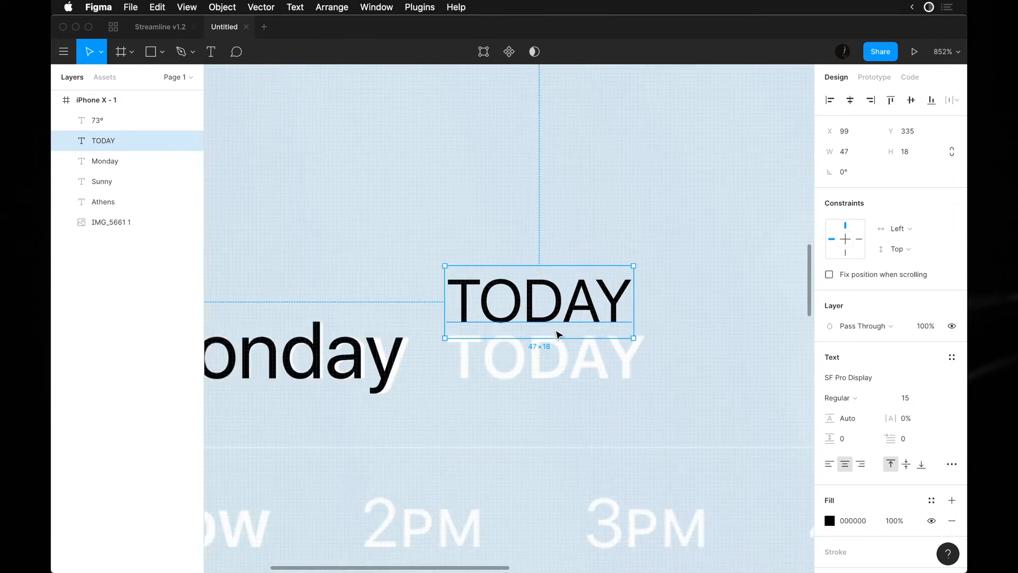
pyautogui.click(832, 399)
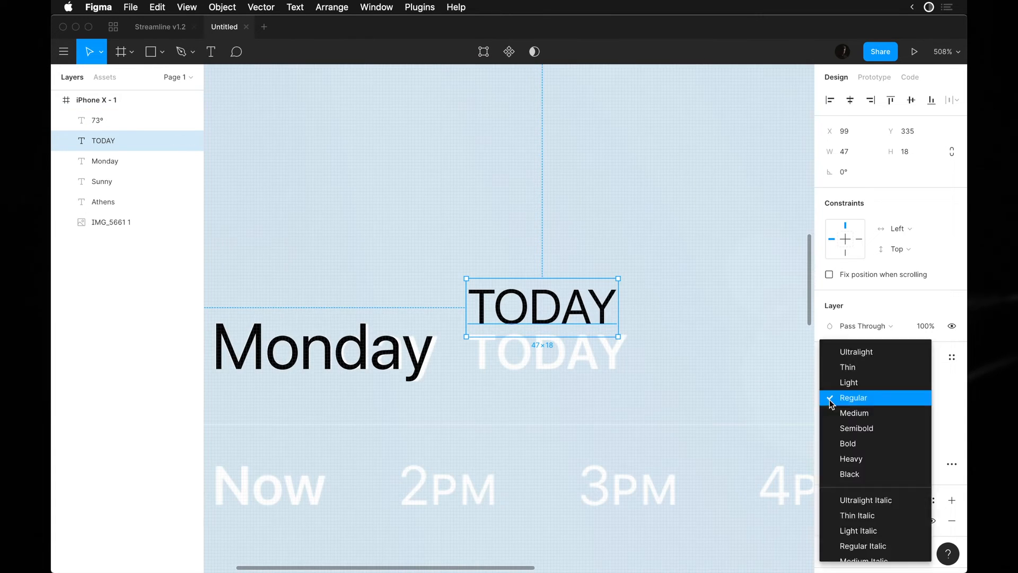
pyautogui.click(856, 428)
pyautogui.moveTo(577, 314); pyautogui.dragTo(578, 362)
pyautogui.scroll(-8, 578, 362)
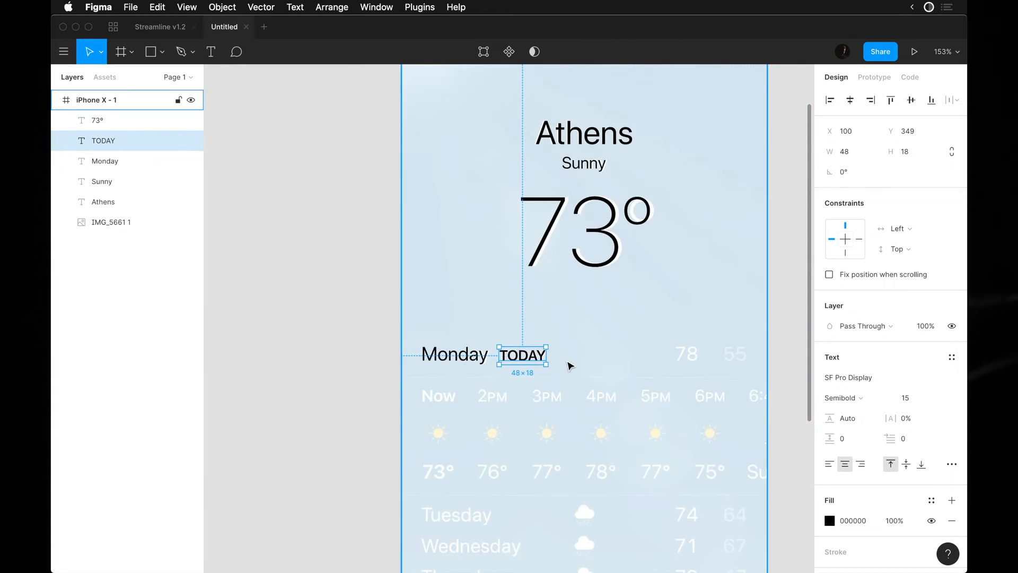
# Try moving the TODAY text over the end of the Monday text to X 73, and undo the move
pyautogui.scroll(6, 523, 357)
pyautogui.keyDown('shift'); pyautogui.click(406, 378); pyautogui.keyUp('shift')
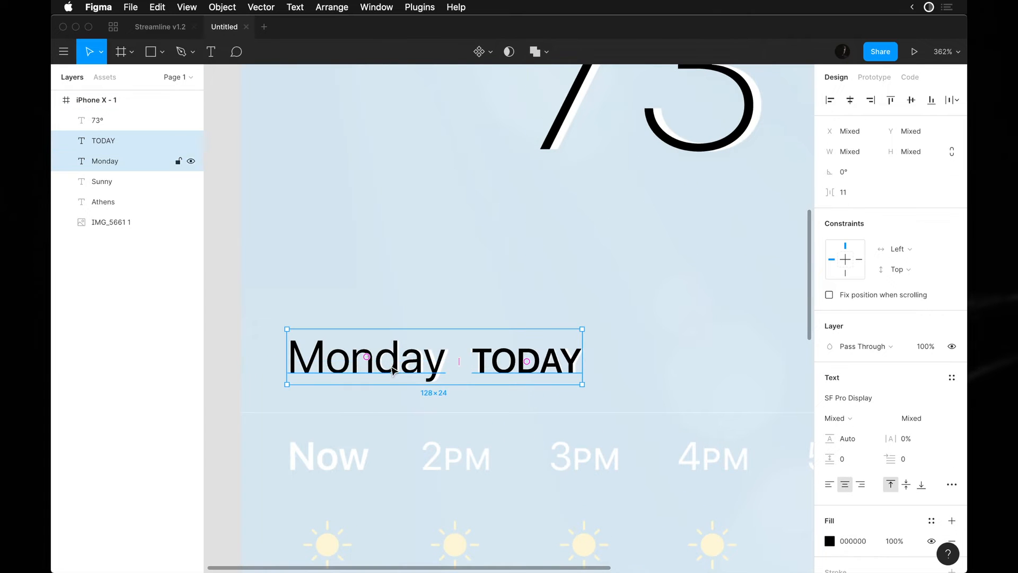
pyautogui.scroll(2, 419, 371)
pyautogui.scroll(7, 433, 366)
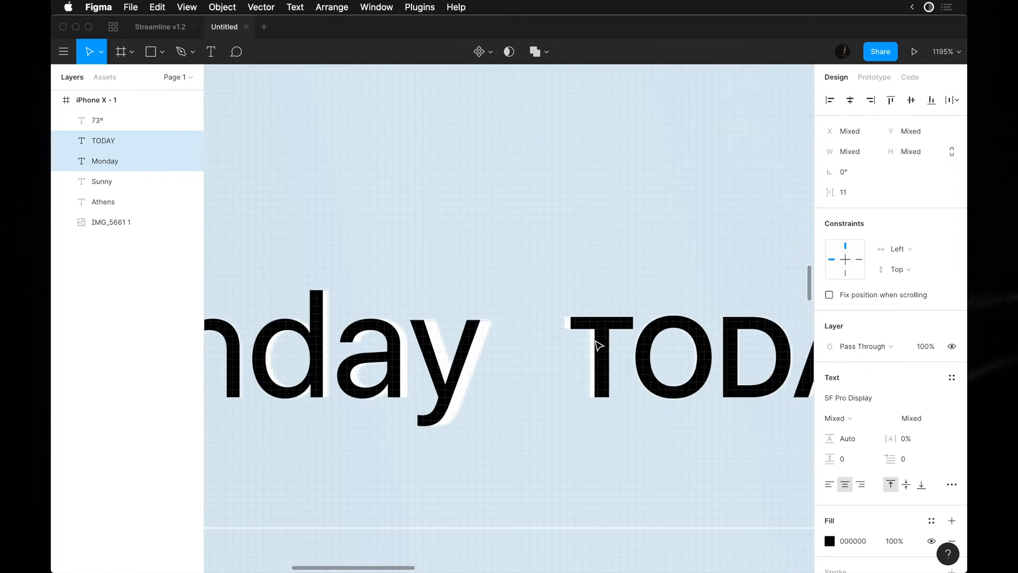
pyautogui.press('Escape')
pyautogui.click(596, 330)
pyautogui.moveTo(595, 329); pyautogui.dragTo(419, 358)
pyautogui.click(606, 345)
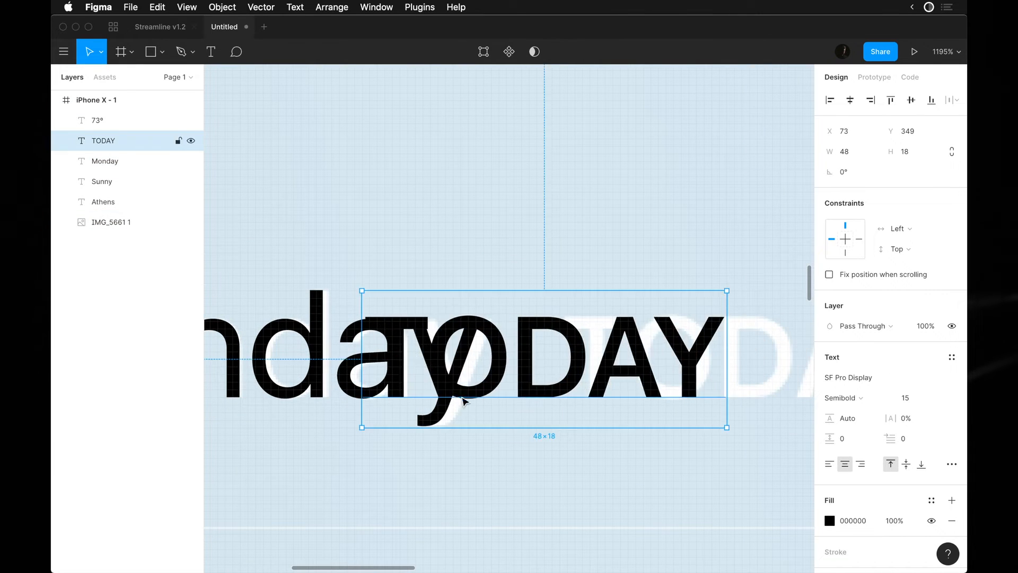
pyautogui.press('super+z')
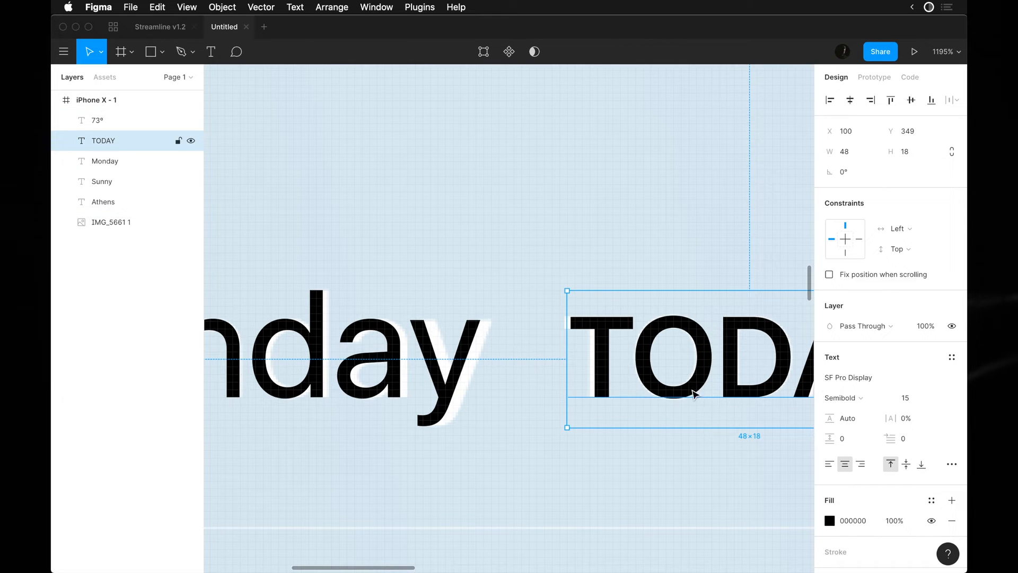
# Duplicate the TODAY text toward the screenshot's high temperature in the same row and replace its wording with "78"
pyautogui.scroll(-15, 692, 425)
pyautogui.hscroll(5, 694, 434)
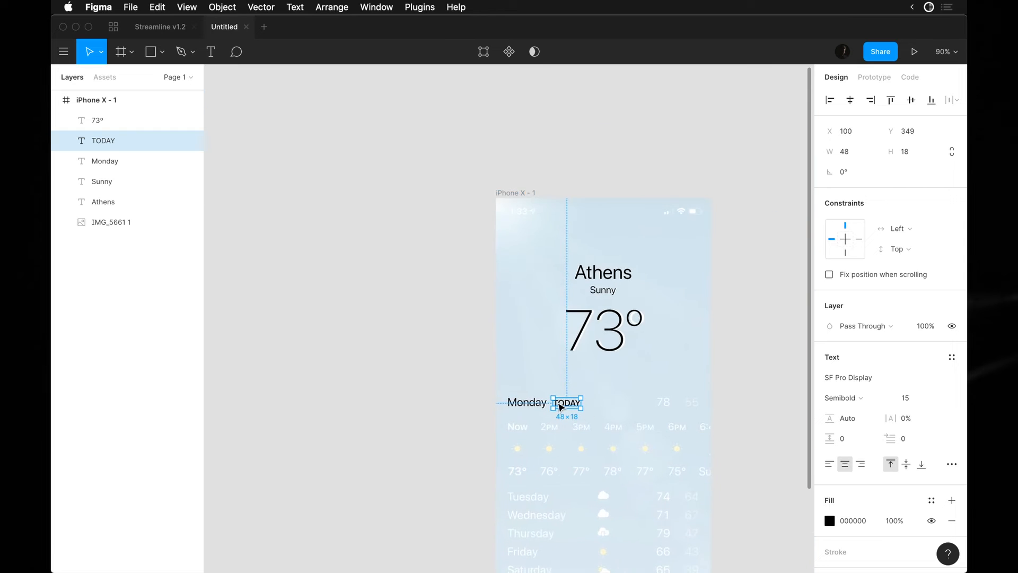
pyautogui.moveTo(570, 405); pyautogui.dragTo(636, 405)
pyautogui.scroll(10, 660, 409)
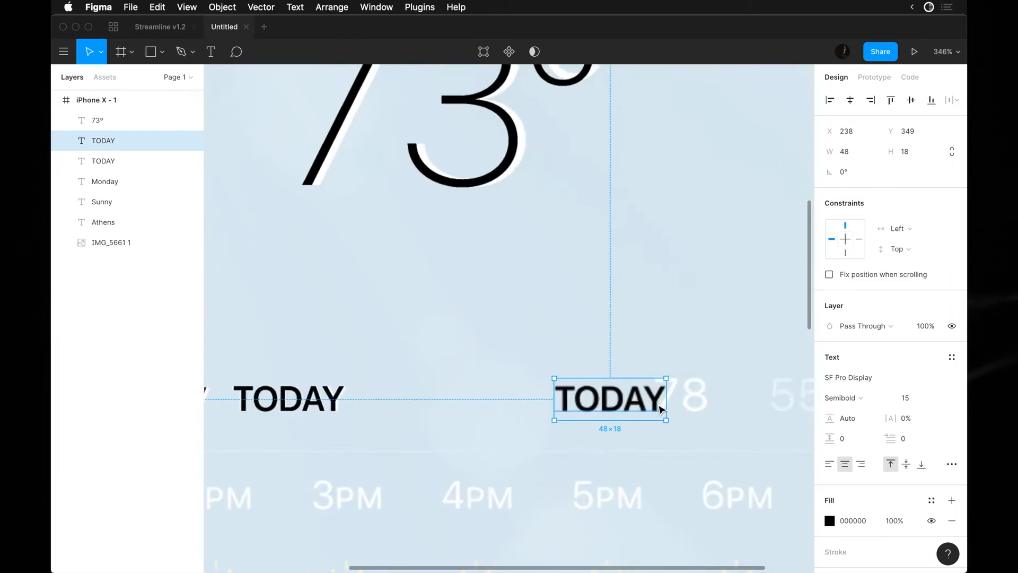
pyautogui.doubleClick(658, 392)
pyautogui.write('78')
pyautogui.click(668, 328)
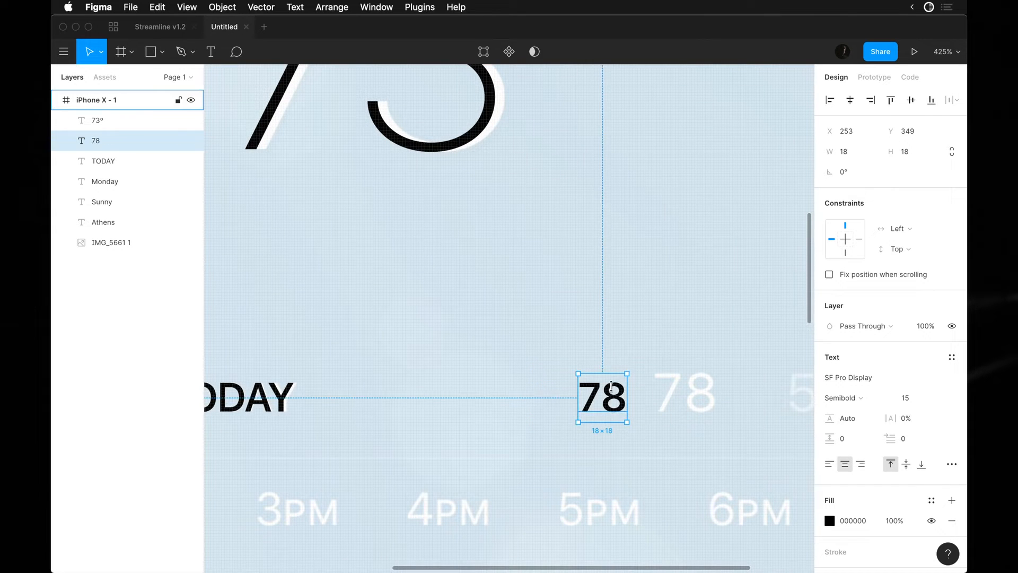
# Set the 78 text's font size to 20 and move it to X 275, Y 344, partly over the screenshot's 78
pyautogui.click(899, 398)
pyautogui.press('Up')
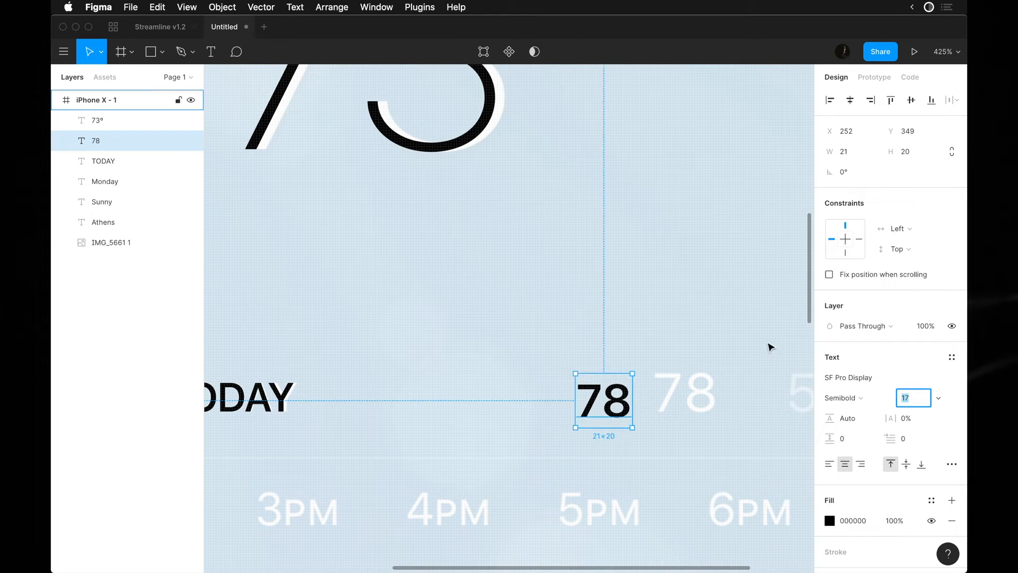
pyautogui.click(638, 405)
pyautogui.moveTo(626, 404); pyautogui.dragTo(680, 402)
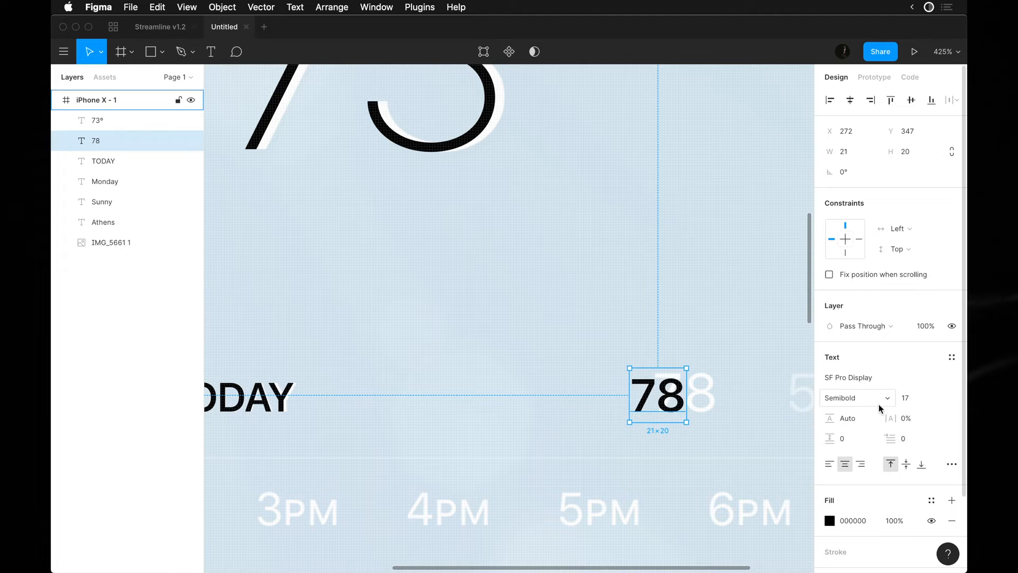
pyautogui.scroll(5, 739, 402)
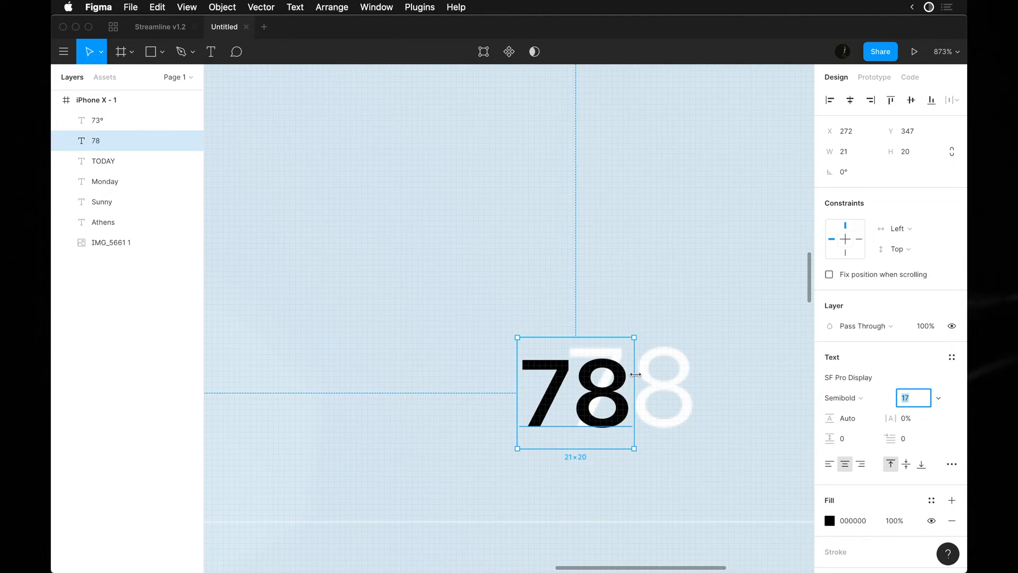
pyautogui.press('Up')
pyautogui.press('Up')
pyautogui.press('Up')
pyautogui.moveTo(611, 403); pyautogui.dragTo(640, 388)
# Change the 78 text's weight to Regular, position it over the screenshot's 78 at X 282, Y 344, and right-align the text
pyautogui.click(863, 397)
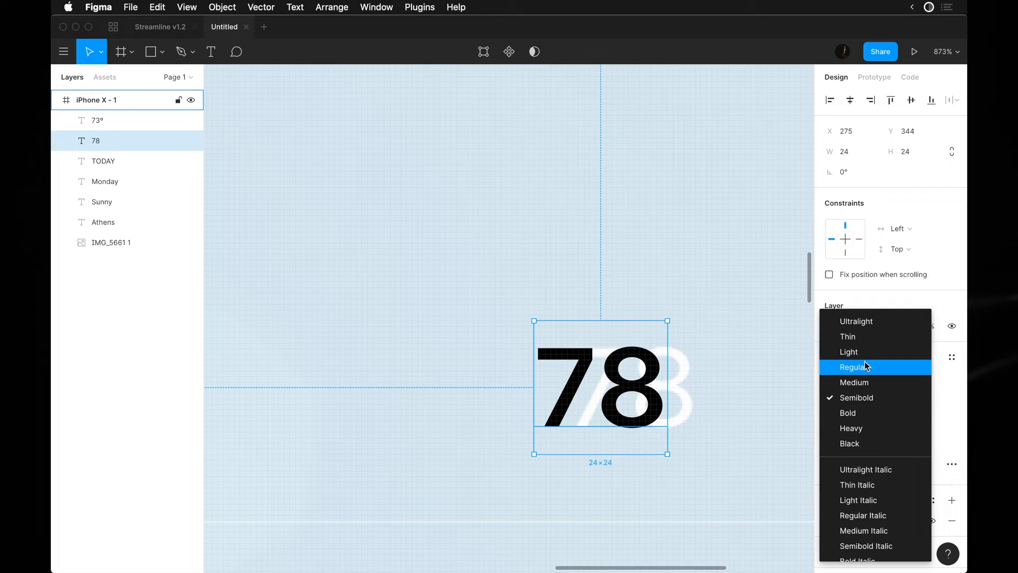
pyautogui.click(863, 367)
pyautogui.moveTo(651, 383); pyautogui.dragTo(685, 386)
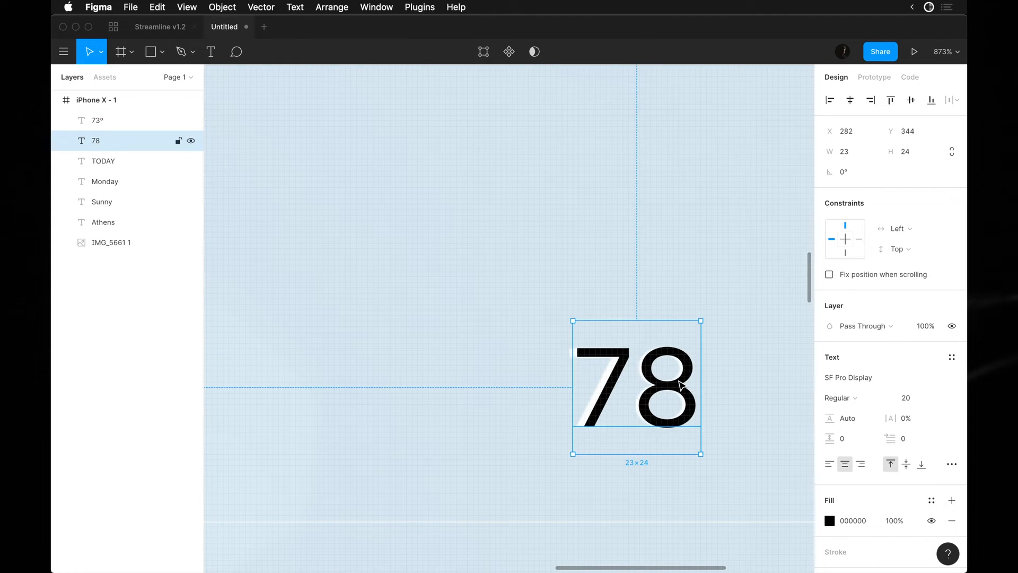
pyautogui.click(860, 464)
# Try the longer value 104 in the right-aligned 78 text and undo the replacement
pyautogui.scroll(-5, 712, 344)
pyautogui.scroll(-5, 713, 343)
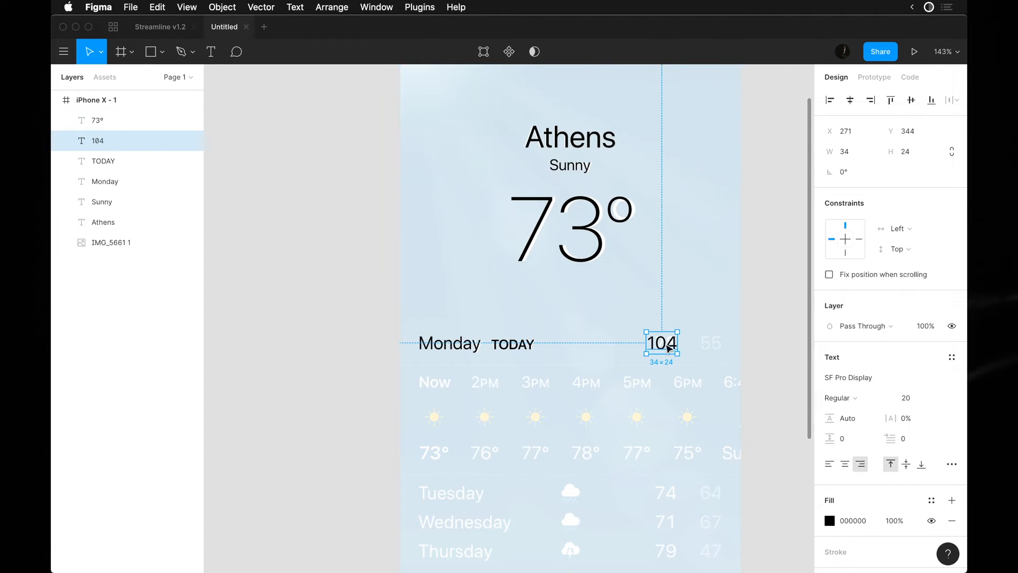
pyautogui.scroll(5, 680, 356)
pyautogui.press('super+z')
pyautogui.press('super+z')
pyautogui.hscroll(3, 712, 309)
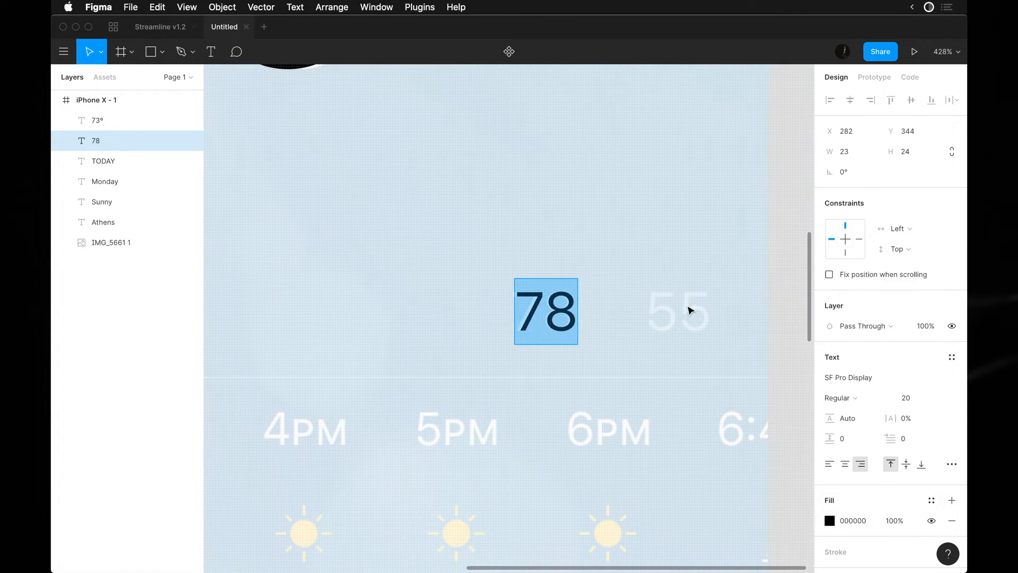
pyautogui.press('Escape')
# Duplicate the 78 text onto the screenshot's low temperature and change its wording to "55"
pyautogui.moveTo(577, 306); pyautogui.dragTo(706, 313)
pyautogui.doubleClick(698, 309)
pyautogui.write('55')
pyautogui.press('Escape')
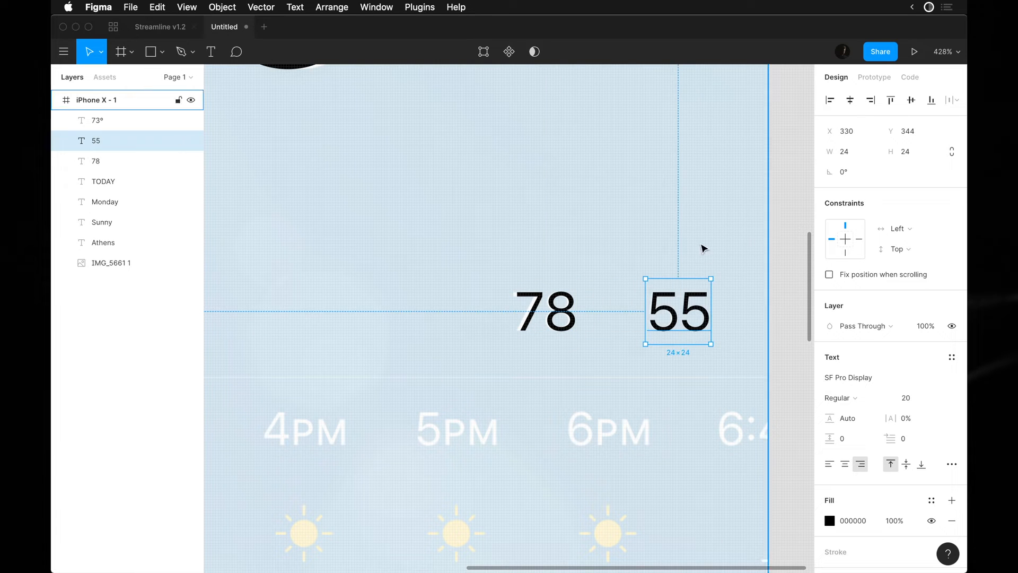
# Draw a 1×1 rectangle at X 0, Y 380, at the start of the divider line below the Monday row
pyautogui.scroll(-5, 643, 230)
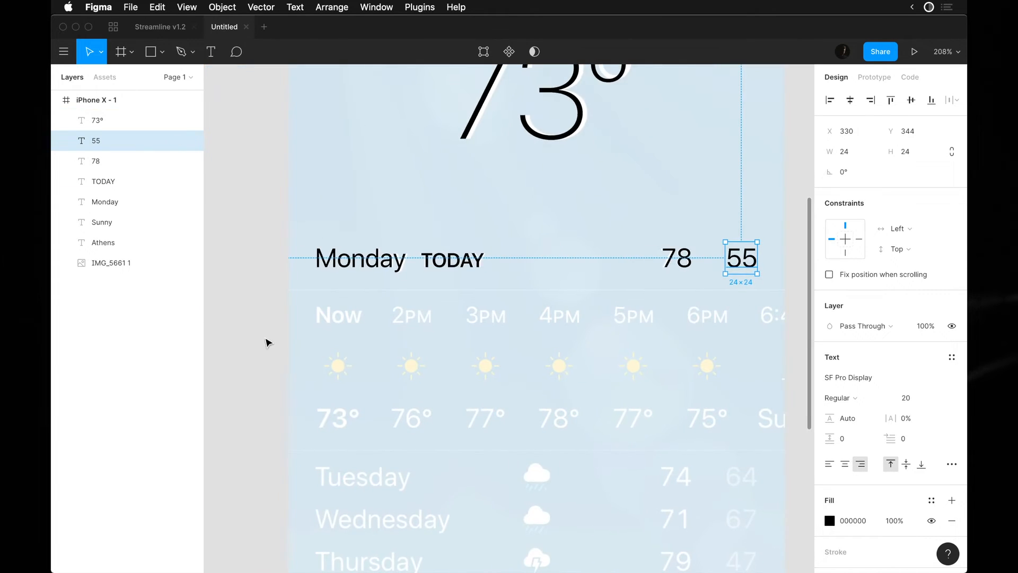
pyautogui.scroll(15, 284, 302)
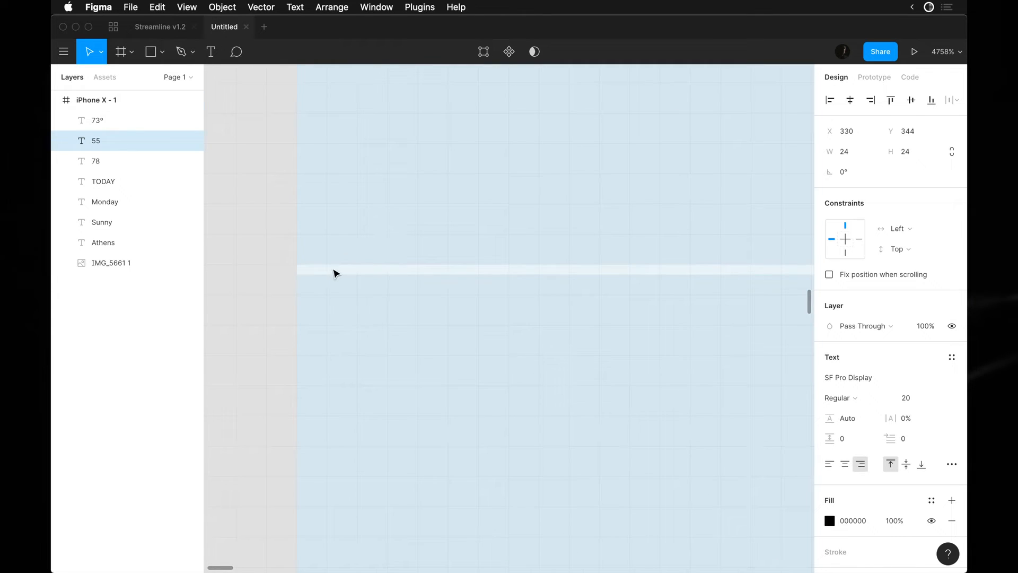
pyautogui.scroll(5, 335, 273)
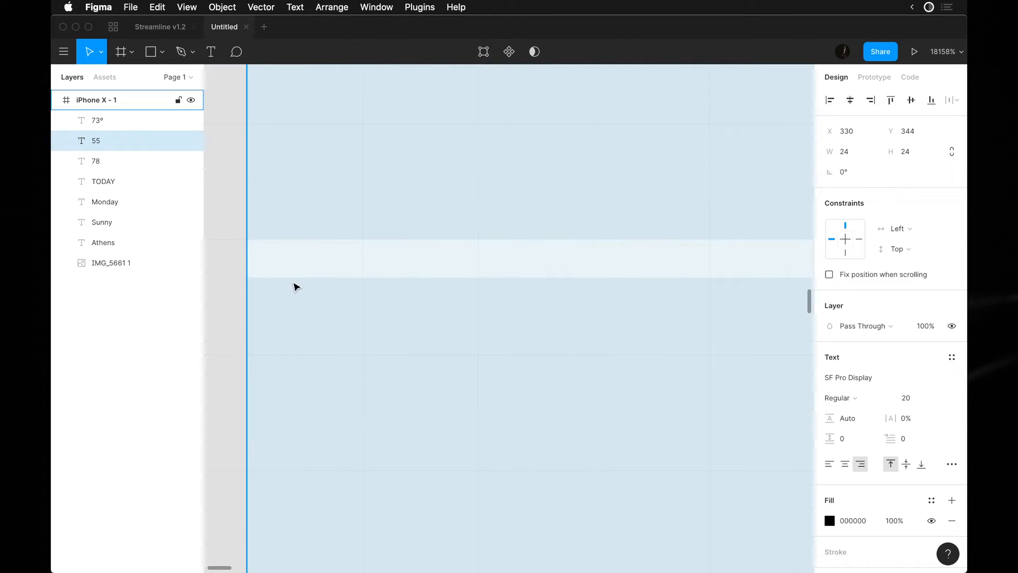
pyautogui.press('r')
pyautogui.moveTo(333, 270); pyautogui.dragTo(345, 271)
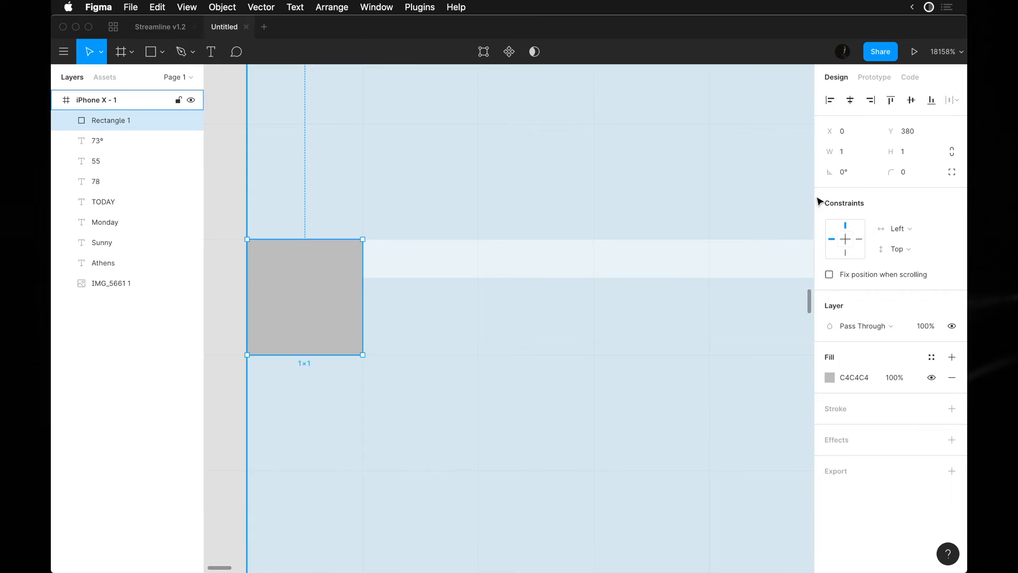
# Set the rectangle's height to 0.33 to match the thickness of the screenshot's divider line
pyautogui.click(851, 148)
pyautogui.press('Tab')
pyautogui.press('BackSpace')
pyautogui.write('0.25')
pyautogui.press('Return')
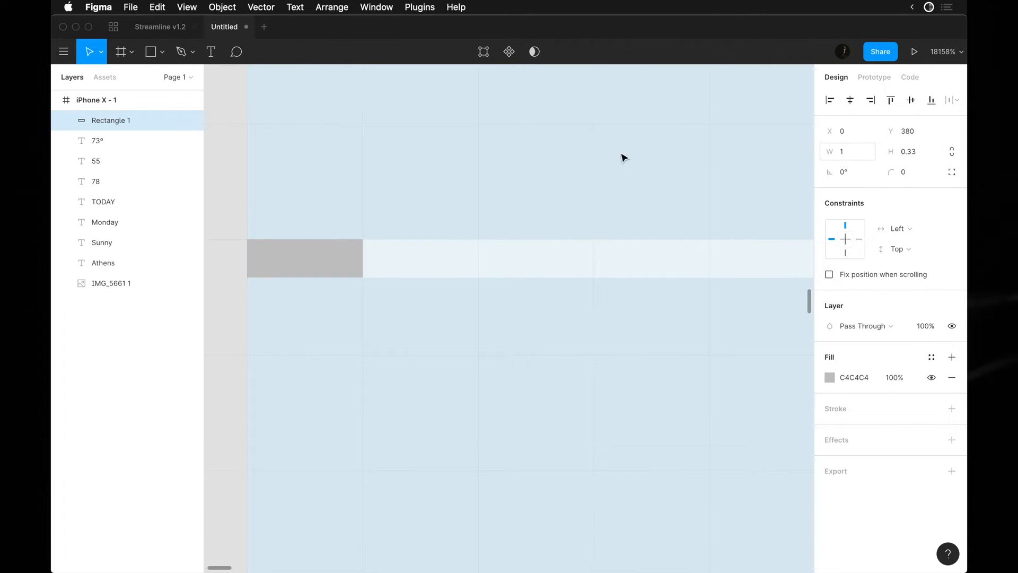
pyautogui.click(478, 151)
pyautogui.click(477, 151)
pyautogui.scroll(-5, 477, 151)
# Try to set the divider rectangle's width as a percentage
pyautogui.click(417, 192)
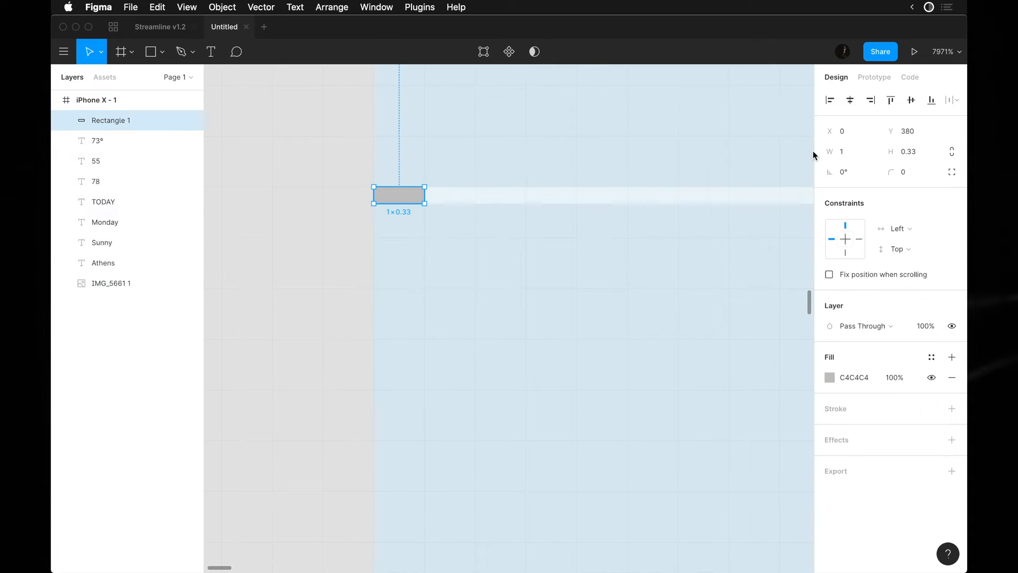
pyautogui.click(850, 151)
pyautogui.press('Escape')
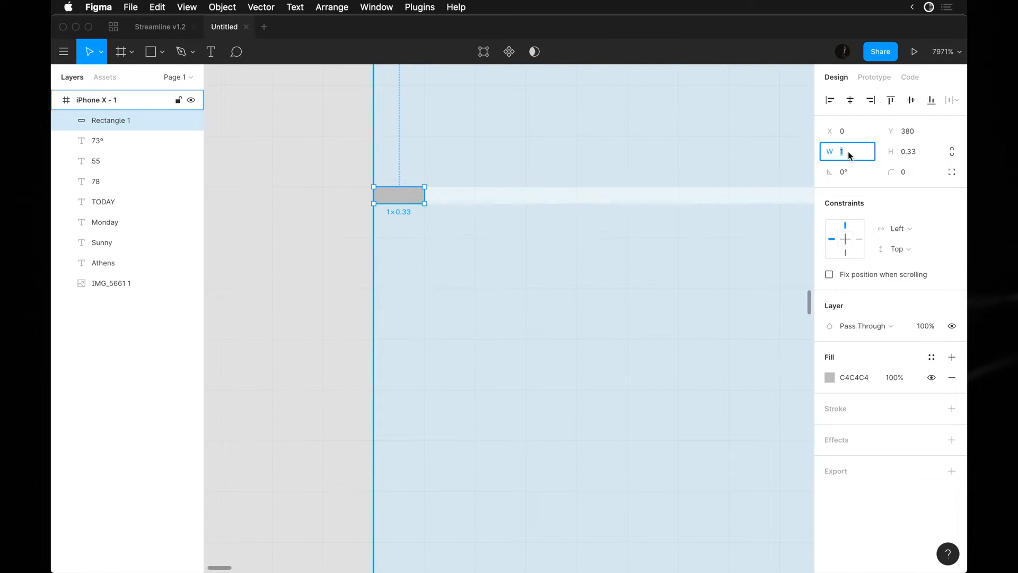
pyautogui.write('%')
pyautogui.press('Return')
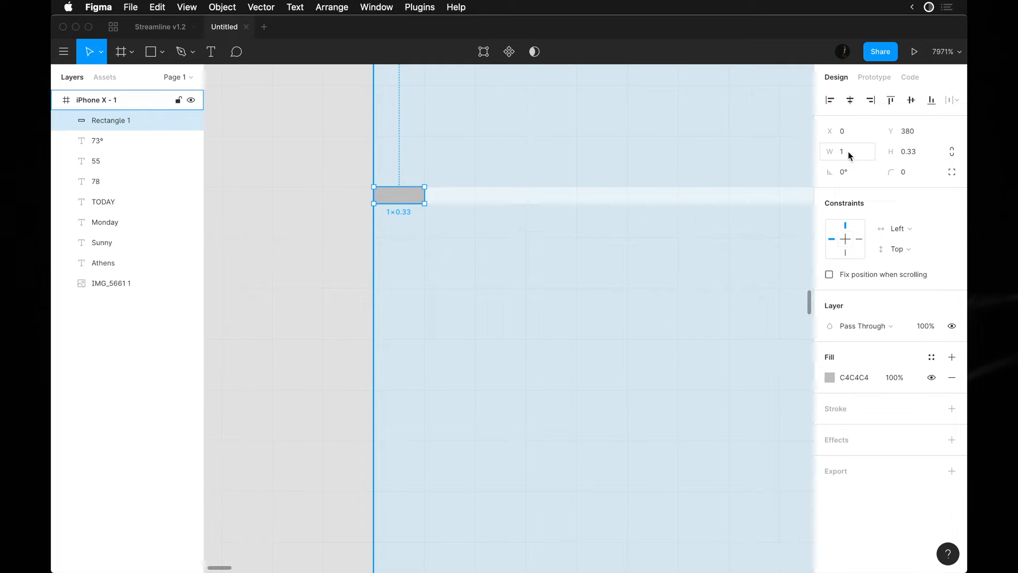
# Set the divider rectangle's width to 375 so that it spans the full iPhone X frame
pyautogui.scroll(-5, 797, 196)
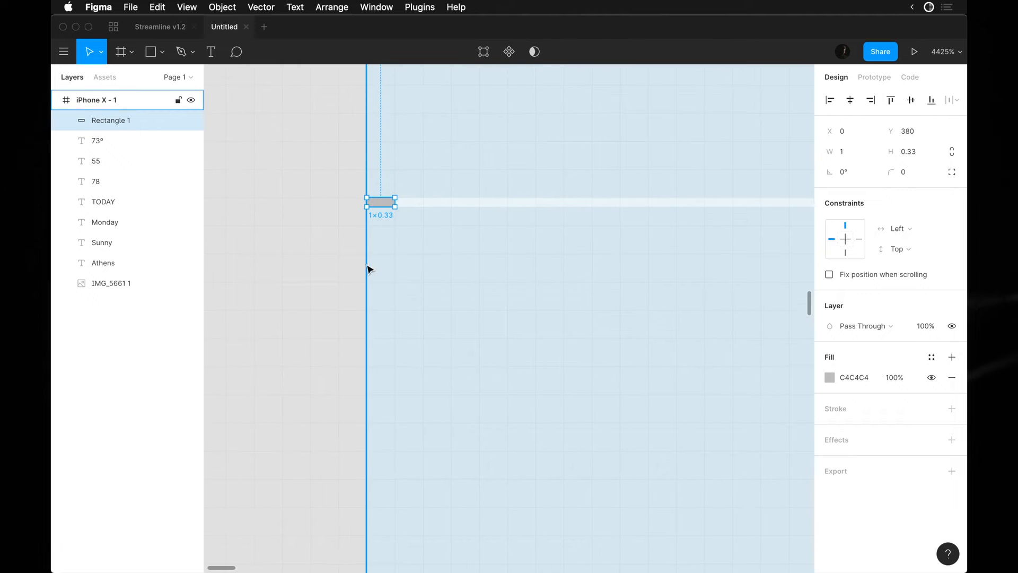
pyautogui.click(334, 237)
pyautogui.click(389, 202)
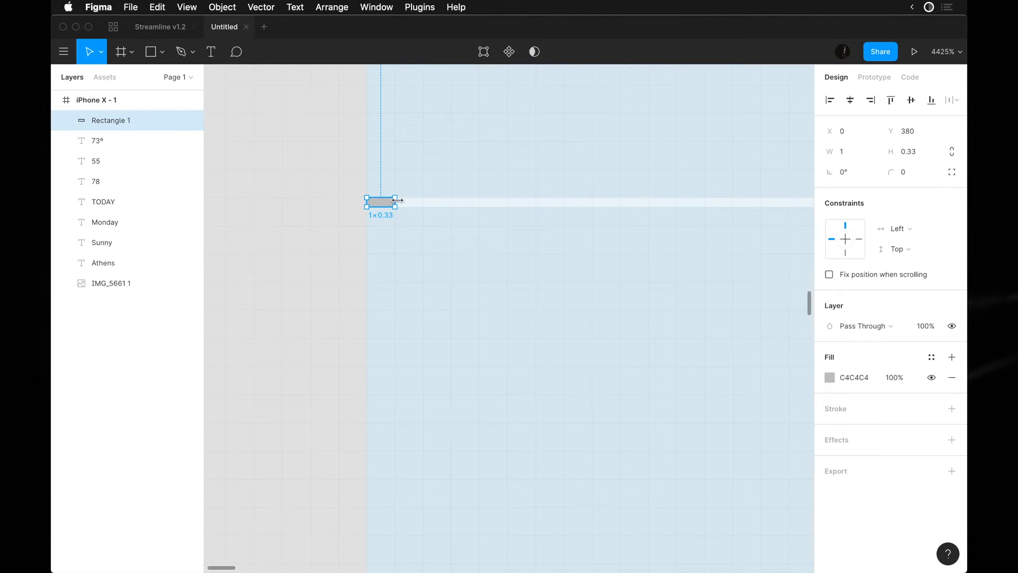
pyautogui.click(849, 152)
pyautogui.write('375')
pyautogui.press('Return')
pyautogui.click(724, 232)
pyautogui.scroll(-5, 724, 232)
pyautogui.hscroll(5, 724, 232)
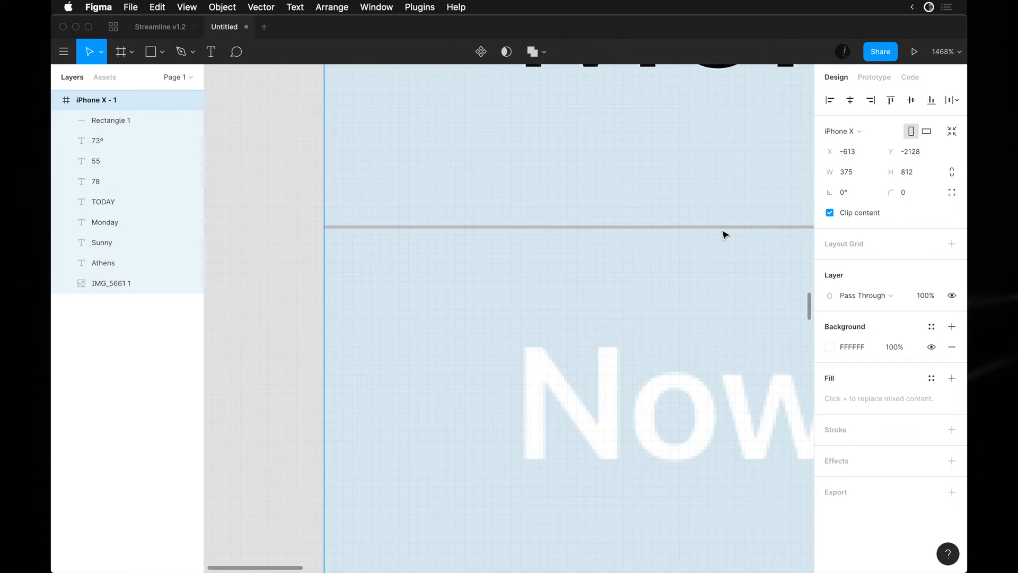
pyautogui.scroll(-8, 723, 234)
pyautogui.hscroll(3, 583, 232)
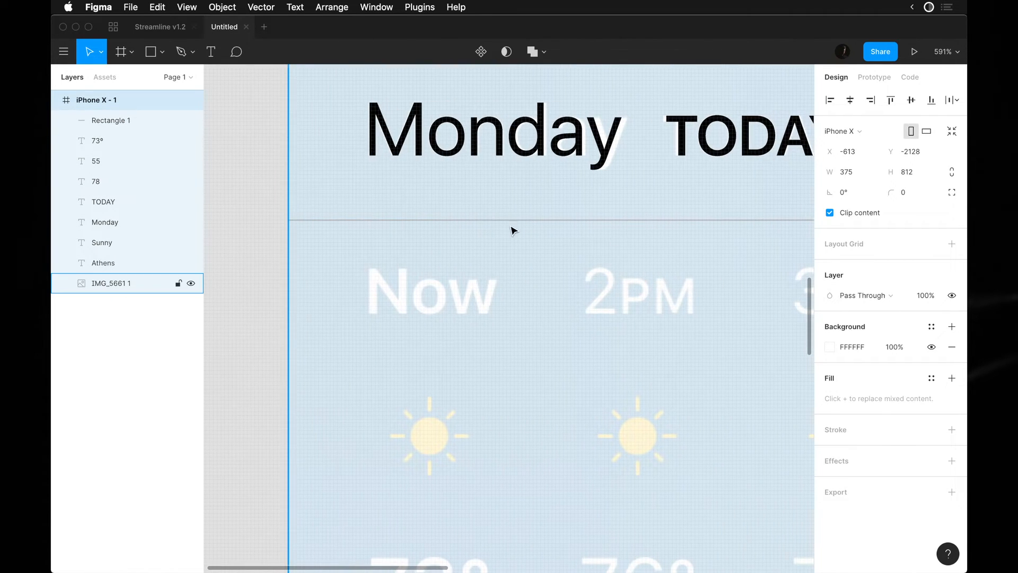
# Duplicate the Monday text down onto the screenshot's Now label, at X 20, Y 387
pyautogui.scroll(-3, 611, 185)
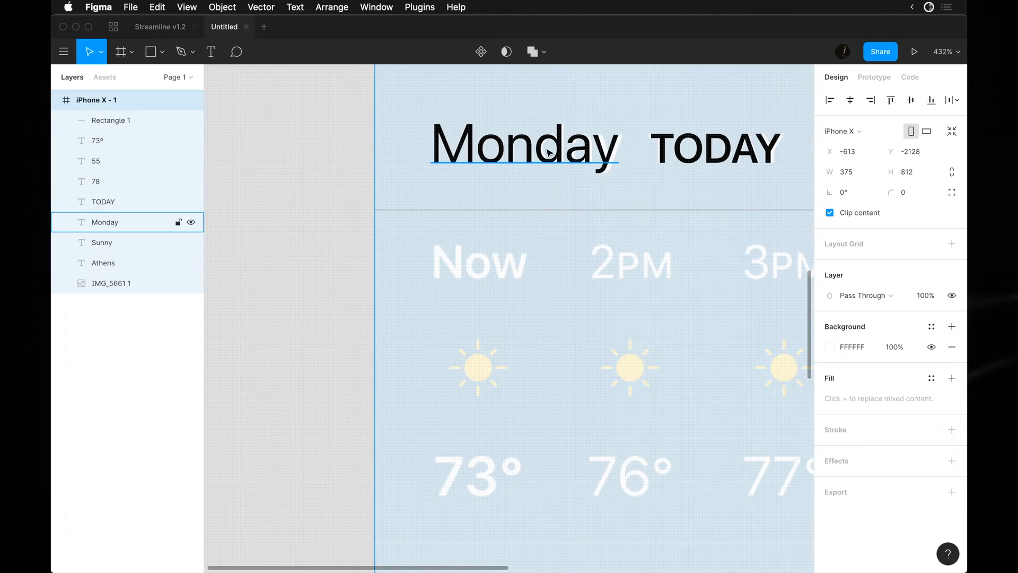
pyautogui.click(563, 153)
pyautogui.moveTo(563, 153); pyautogui.dragTo(558, 272)
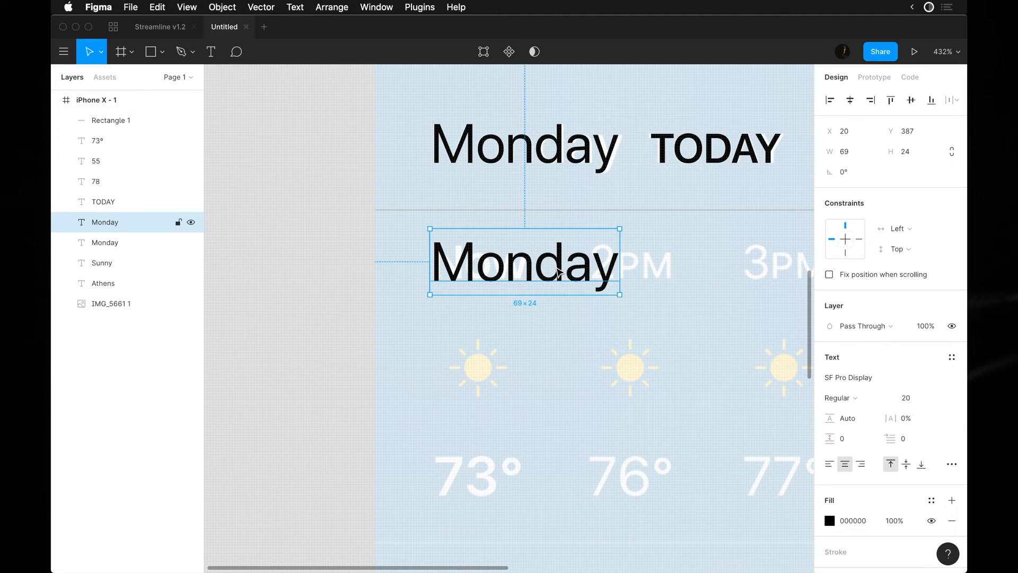
# Replace the duplicated Monday text over the screenshot's Now label with the word Now
pyautogui.doubleClick(558, 272)
pyautogui.write('NOW')
pyautogui.press('Escape')
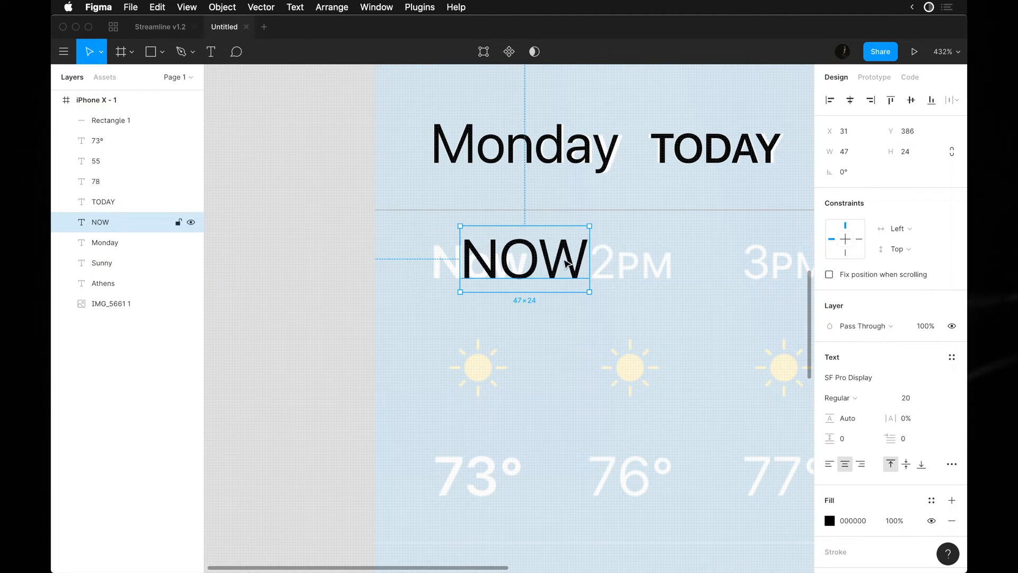
pyautogui.press('Return')
pyautogui.write('Now')
pyautogui.press('Escape')
# Set the Now text to size 15 in Semibold and move it onto the screenshot's Now label at X 20, Y 391
pyautogui.write('14')
pyautogui.press('Return')
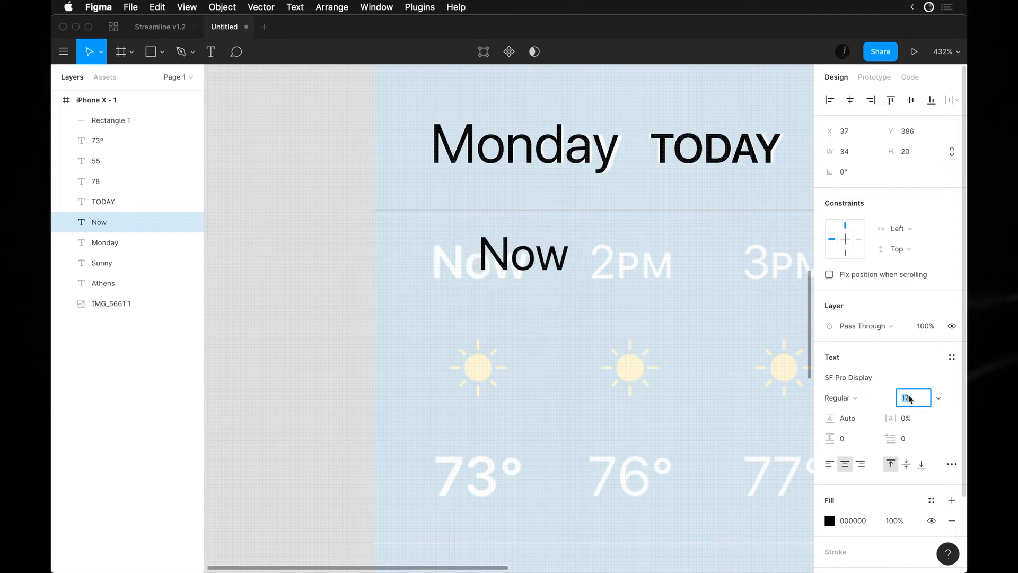
pyautogui.press('Up')
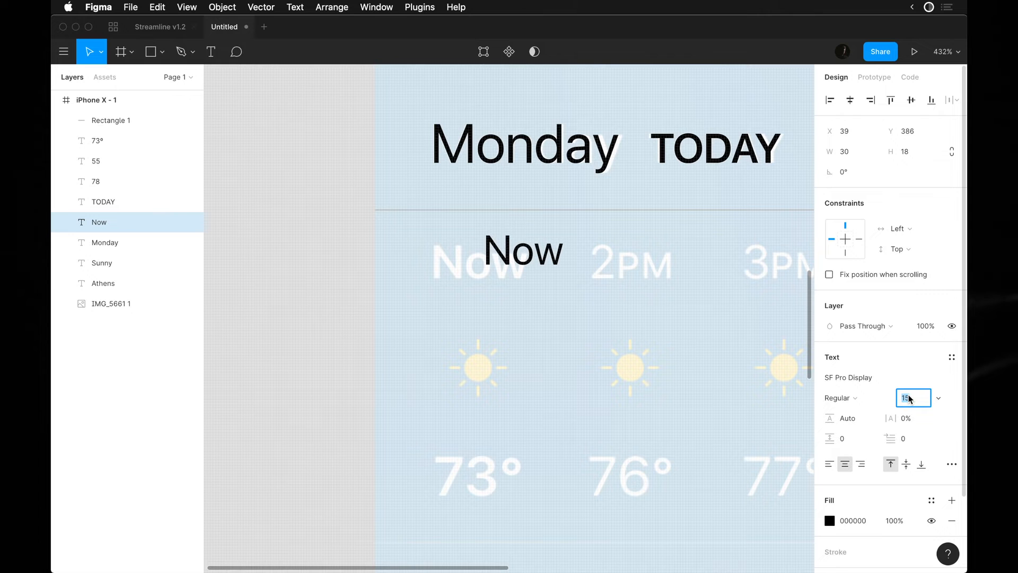
pyautogui.click(867, 398)
pyautogui.click(853, 428)
pyautogui.moveTo(541, 262); pyautogui.dragTo(489, 274)
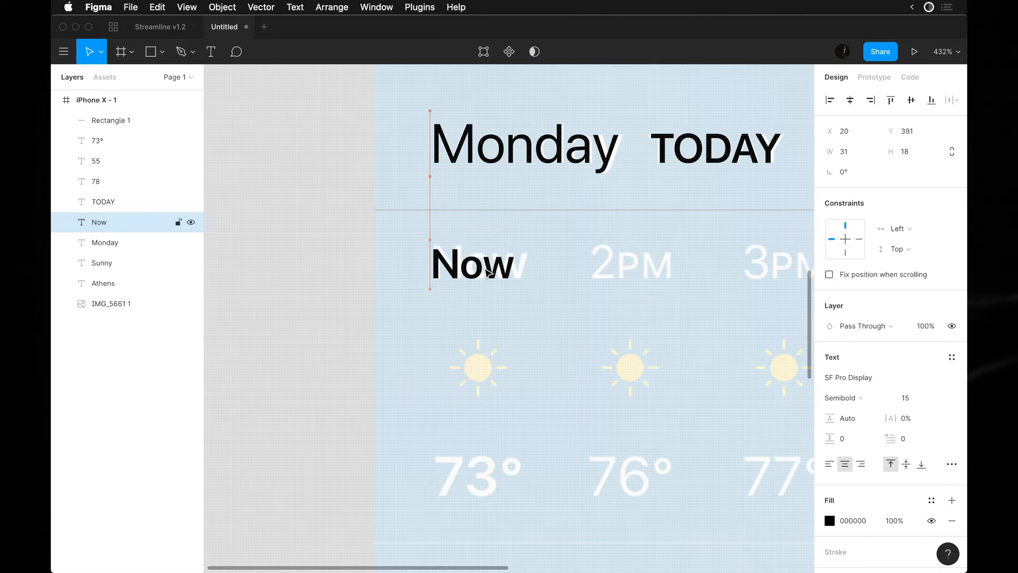
# Set the Now text's size to 17 and nudge it to X 20, Y 389 to match the screenshot
pyautogui.scroll(5, 403, 240)
pyautogui.click(913, 399)
pyautogui.press('Up')
pyautogui.press('Up')
pyautogui.click(630, 451)
pyautogui.click(622, 378)
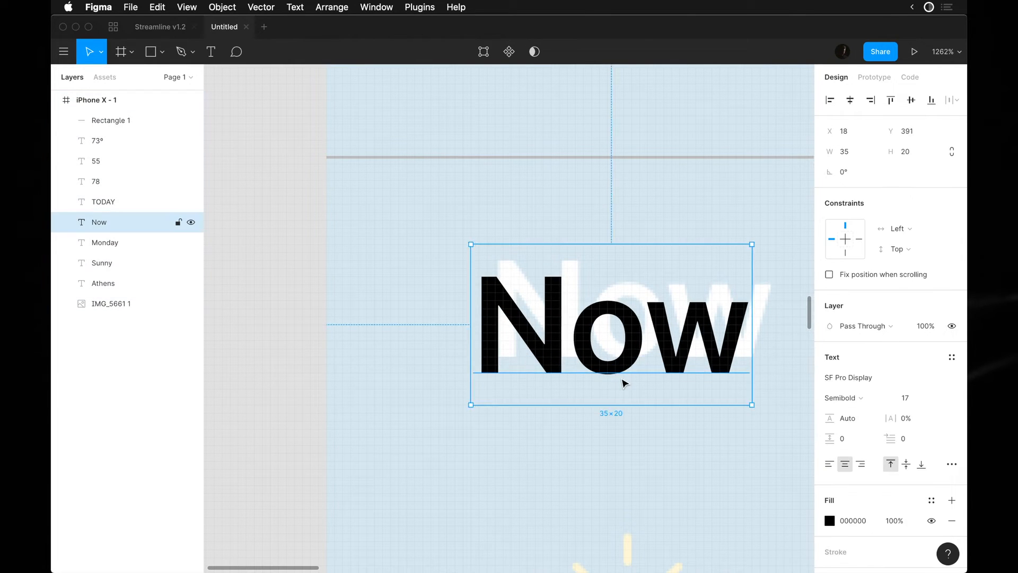
pyautogui.press('Up')
pyautogui.press('Up')
pyautogui.press('Right')
# Duplicate the Now text onto the screenshot's 2PM label at X 77, Y 389 and change the copy to 2pm
pyautogui.scroll(-5, 623, 382)
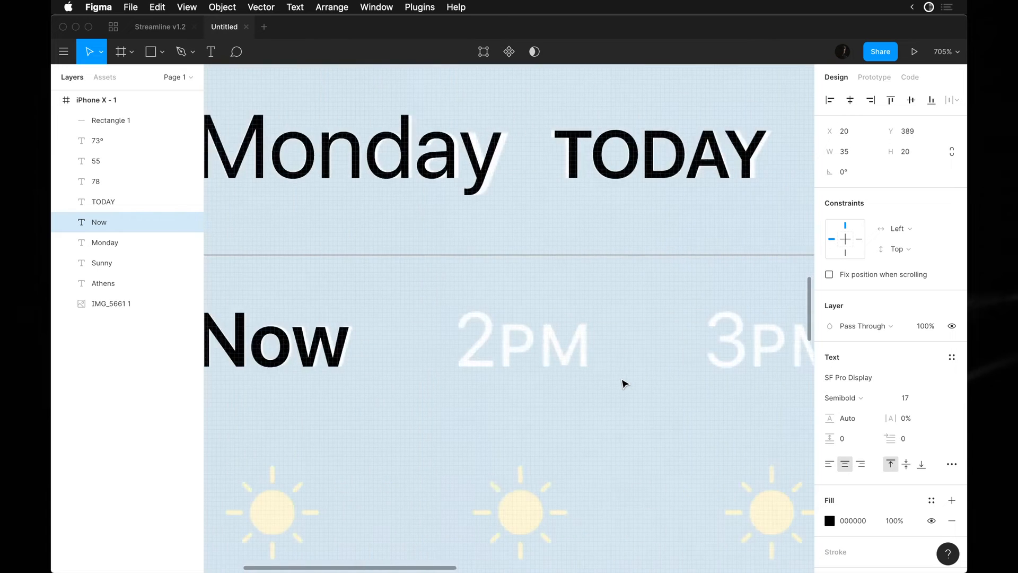
pyautogui.moveTo(445, 369); pyautogui.dragTo(597, 369)
pyautogui.doubleClick(596, 370)
pyautogui.write('2pm')
pyautogui.click(639, 409)
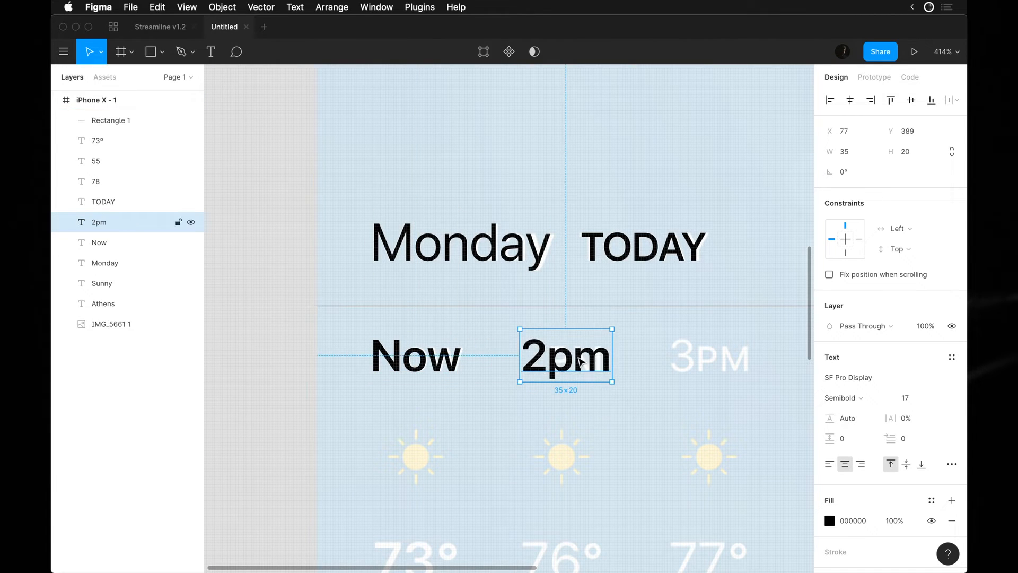
# Change the lowercase pm in the new hour text to uppercase PM
pyautogui.doubleClick(578, 357)
pyautogui.click(544, 356)
pyautogui.hotkey('shift', 'Right')
pyautogui.hotkey('shift', 'Right')
pyautogui.write('PM')
pyautogui.press('Escape')
pyautogui.doubleClick(552, 356)
pyautogui.scroll(5, 551, 355)
pyautogui.press('Escape')
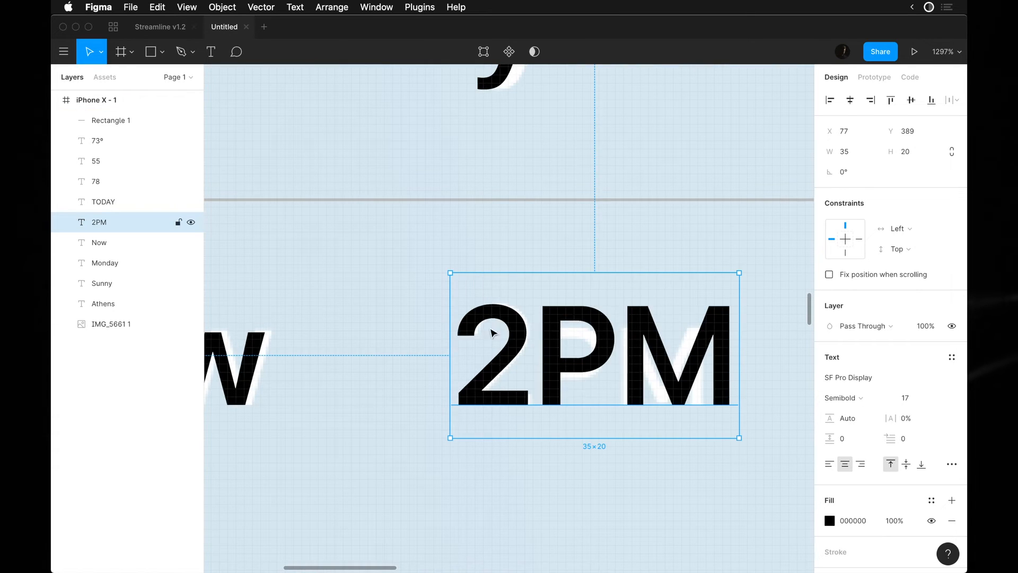
# Set only the PM letters of the 2PM text to size 13
pyautogui.doubleClick(553, 354)
pyautogui.click(557, 350)
pyautogui.hotkey('shift', 'Right')
pyautogui.hotkey('shift', 'Right')
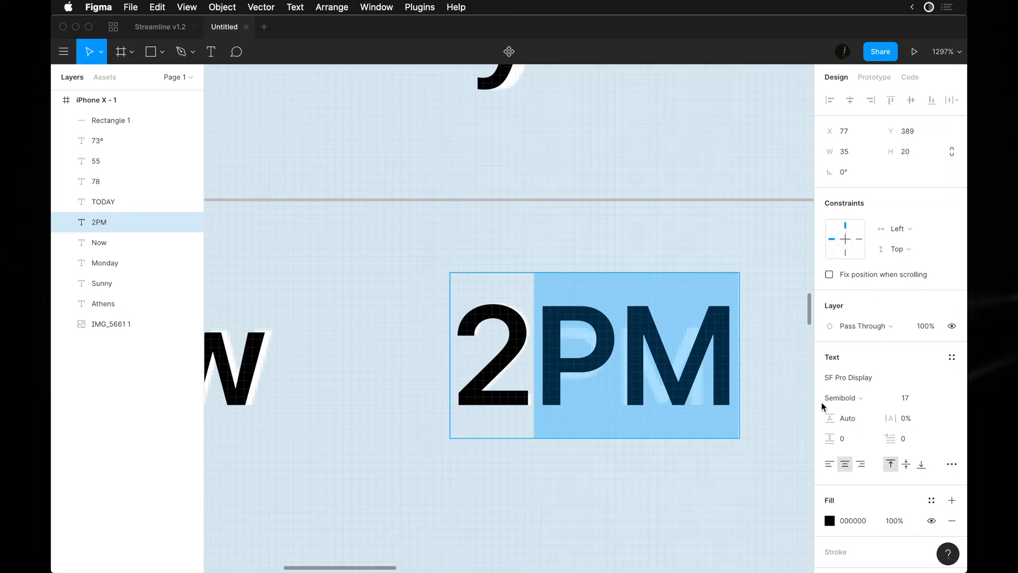
pyautogui.click(909, 399)
pyautogui.write('14')
pyautogui.press('Return')
pyautogui.press('Down')
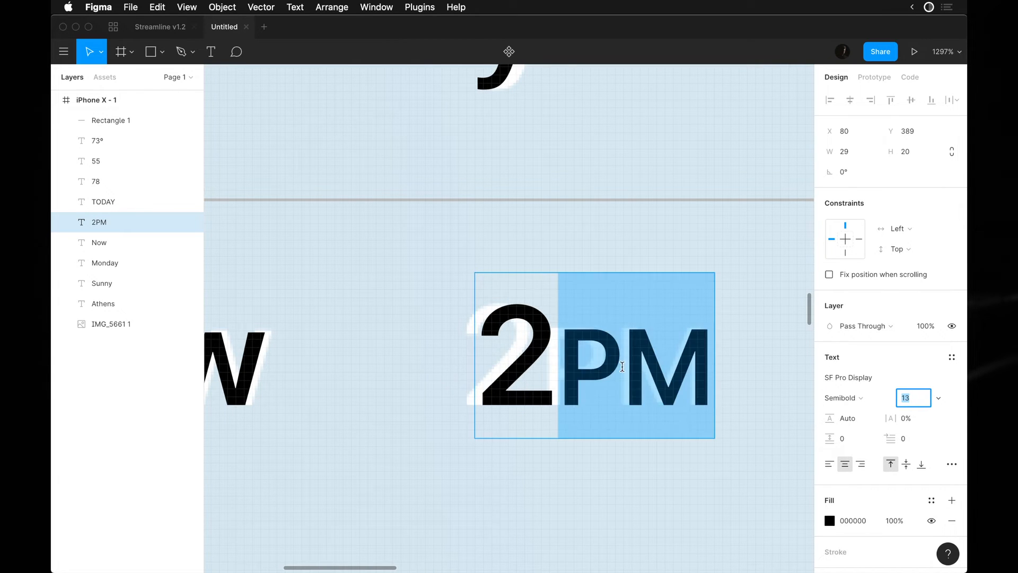
pyautogui.press('Escape')
# Nudge the 2PM text to X 78 and set its weight to Regular
pyautogui.doubleClick(542, 360)
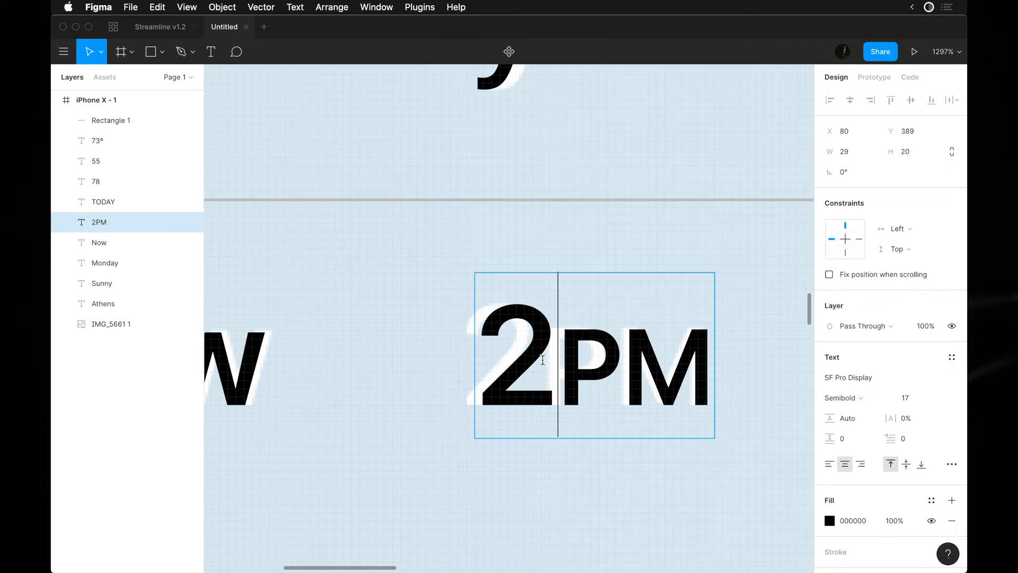
pyautogui.press('Escape')
pyautogui.press('Left')
pyautogui.press('Left')
pyautogui.click(860, 398)
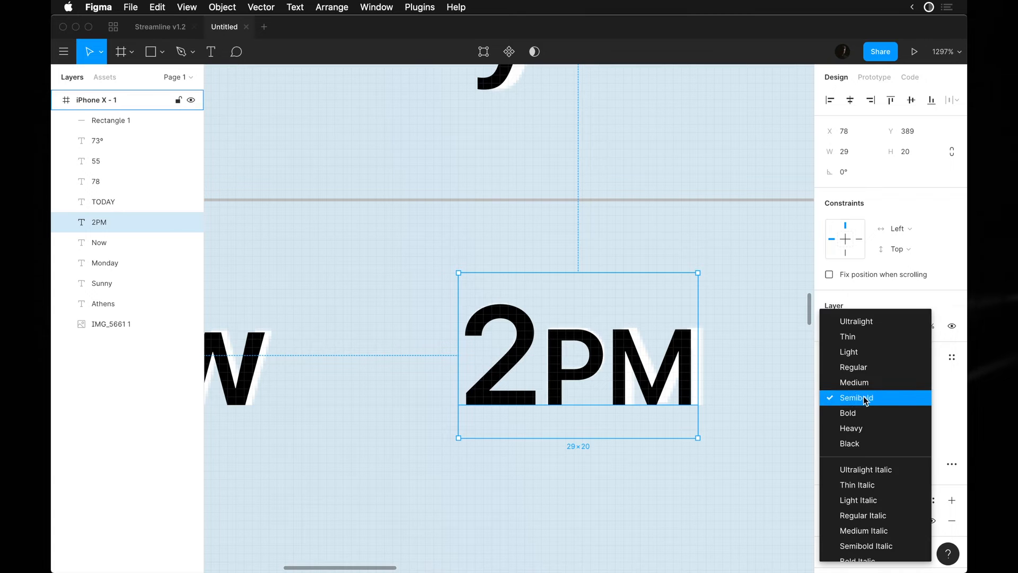
pyautogui.click(854, 367)
pyautogui.moveTo(656, 381)
pyautogui.mouseDown()
pyautogui.moveTo(657, 280)
pyautogui.moveTo(656, 386)
pyautogui.mouseUp()
# Set the Now text's horizontal alignment to left
pyautogui.scroll(-10, 656, 380)
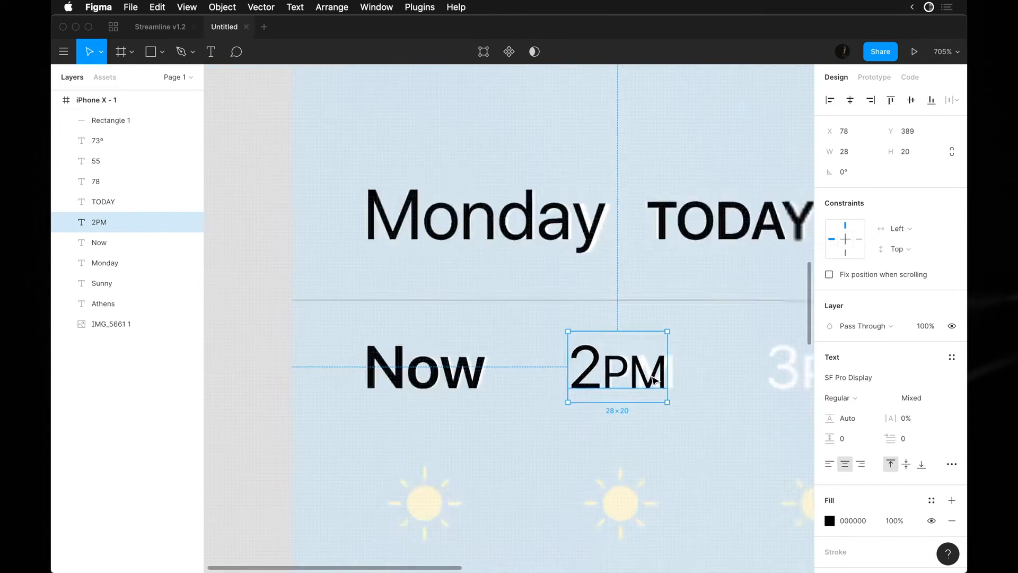
pyautogui.press('alt')
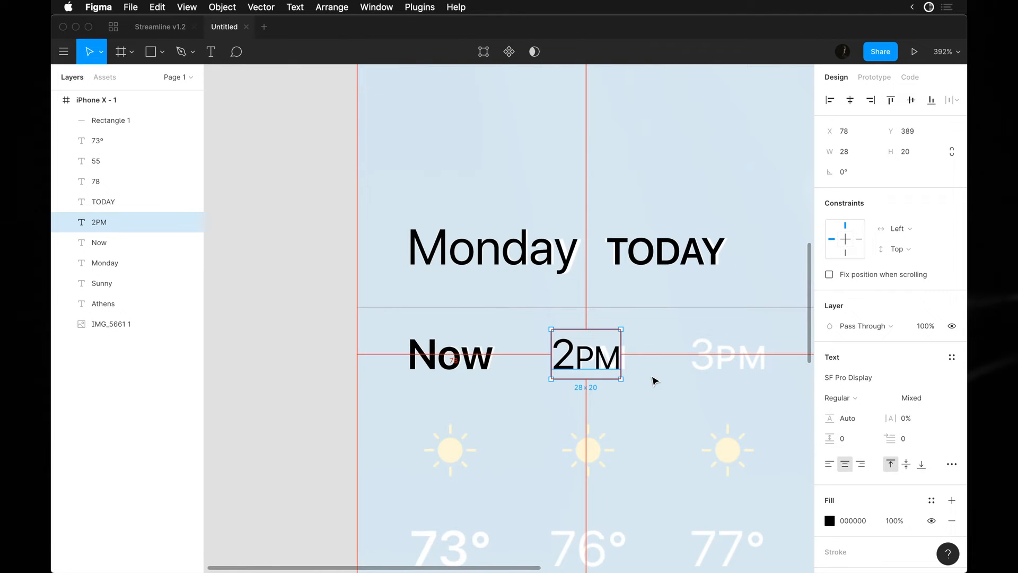
pyautogui.click(454, 359)
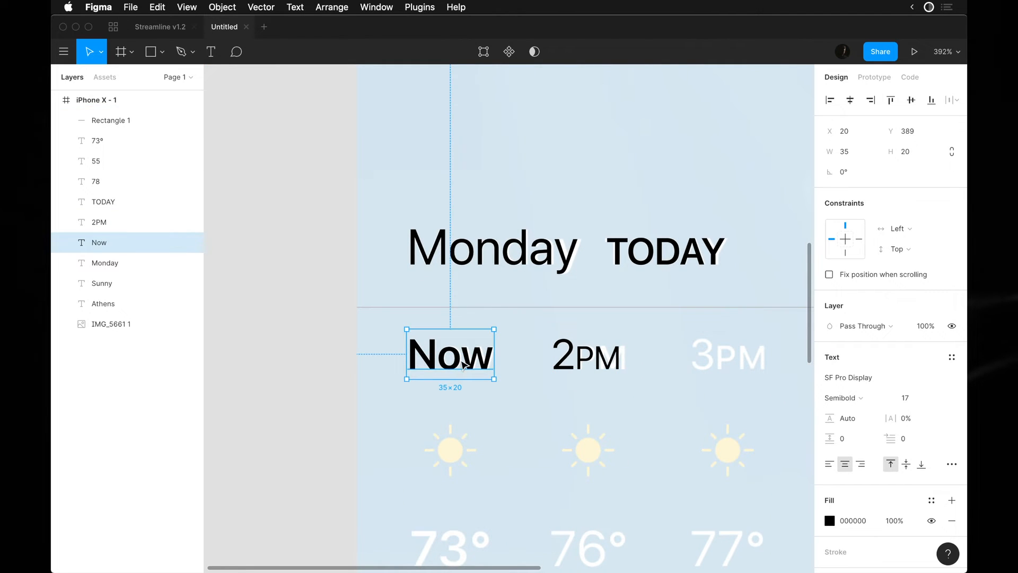
pyautogui.click(830, 464)
# Duplicate the 2PM text straight down onto the screenshot's 76° label and change the copy to 76°
pyautogui.hscroll(5, 634, 406)
pyautogui.scroll(-2, 634, 406)
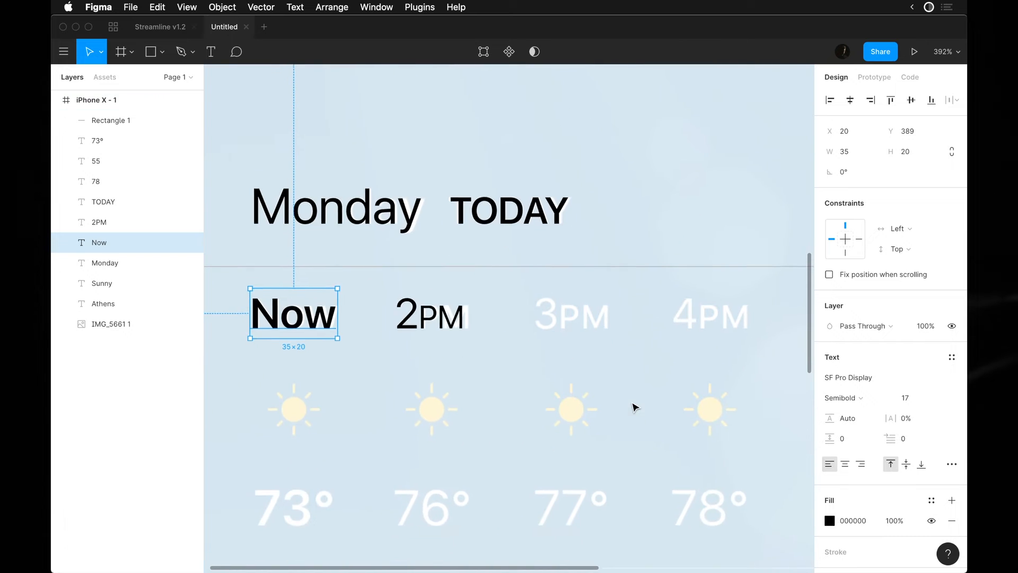
pyautogui.click(106, 221)
pyautogui.scroll(-3, 459, 318)
pyautogui.hscroll(-2, 459, 318)
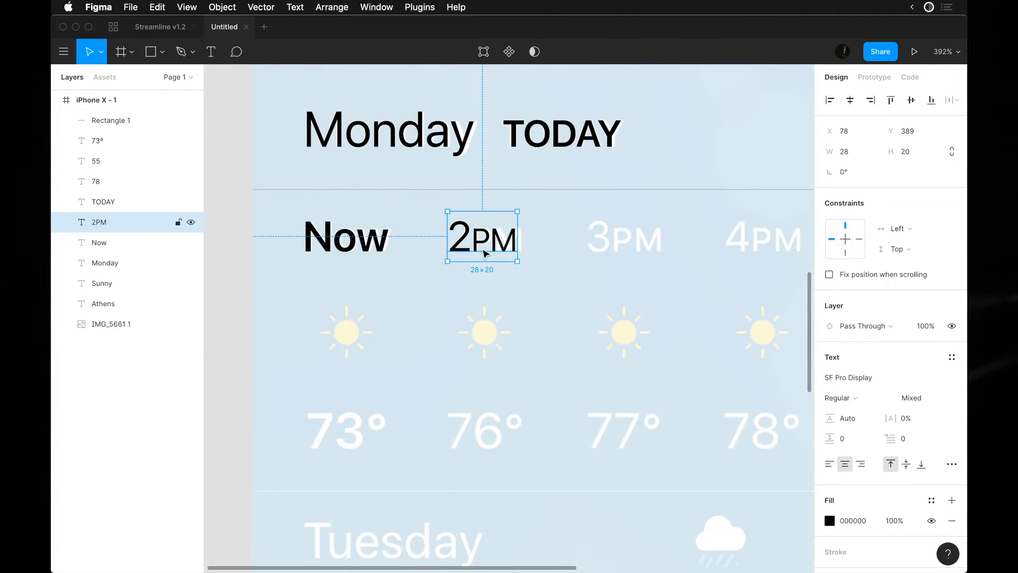
pyautogui.moveTo(492, 246); pyautogui.dragTo(492, 442)
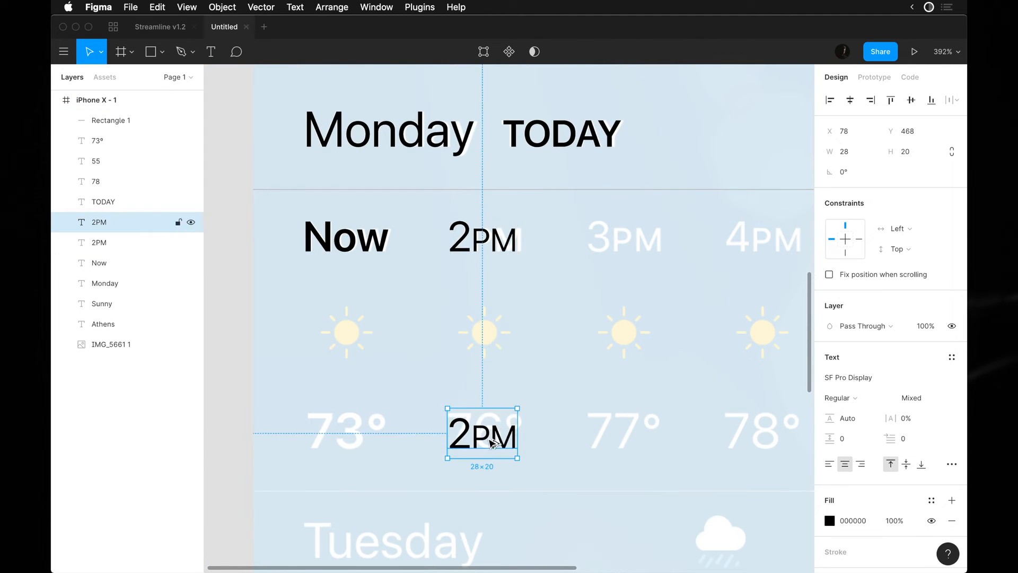
pyautogui.doubleClick(488, 438)
pyautogui.write('76')
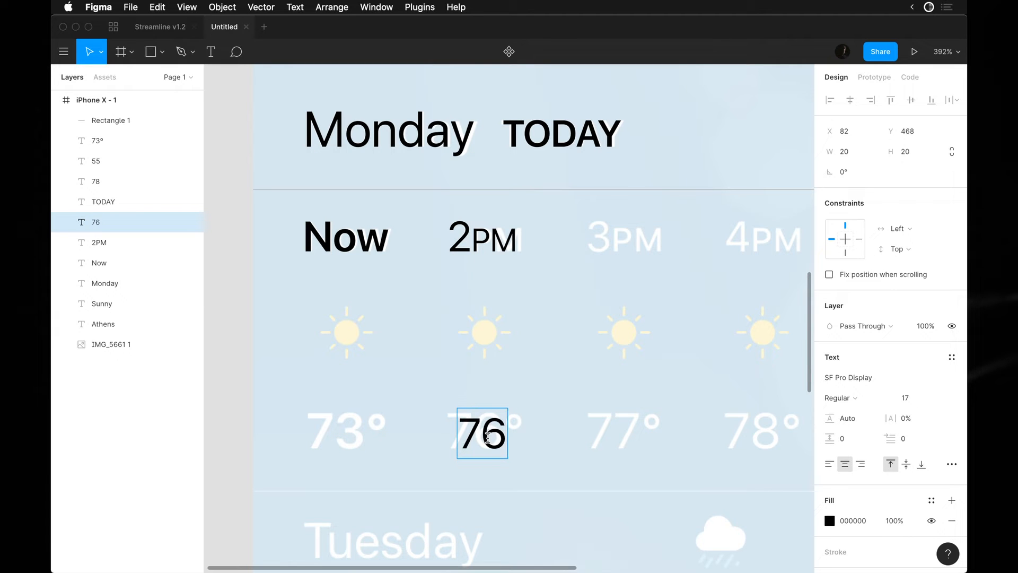
pyautogui.write('°')
pyautogui.press('Escape')
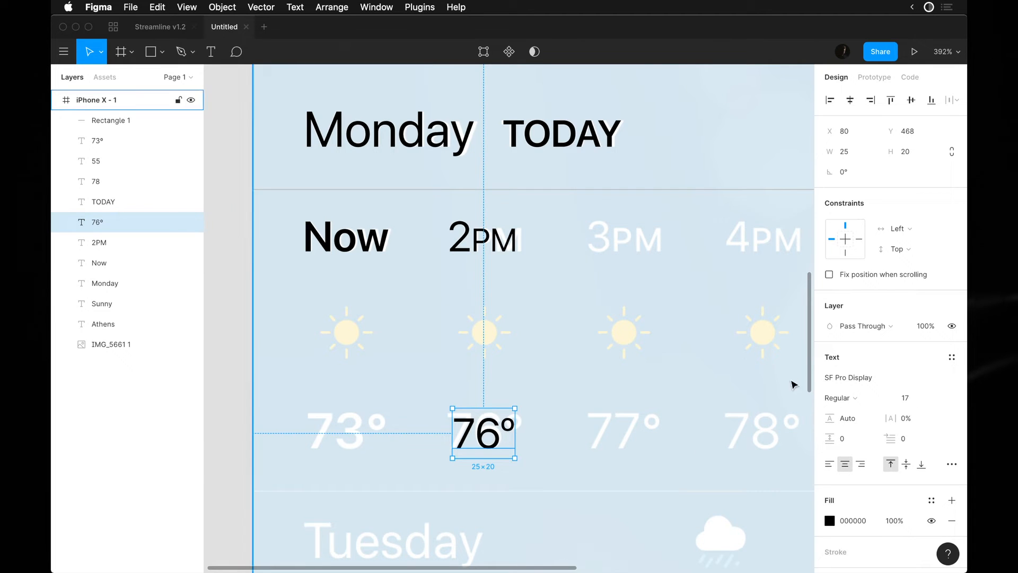
# Set the 76° text's size to 20 and align it over the screenshot's 76° label at Y 465
pyautogui.click(908, 398)
pyautogui.write('20')
pyautogui.press('Return')
pyautogui.click(517, 447)
# Duplicate the 76° text onto the screenshot's 73° label and make the copy read 73° in Semibold
pyautogui.moveTo(494, 448); pyautogui.dragTo(355, 434)
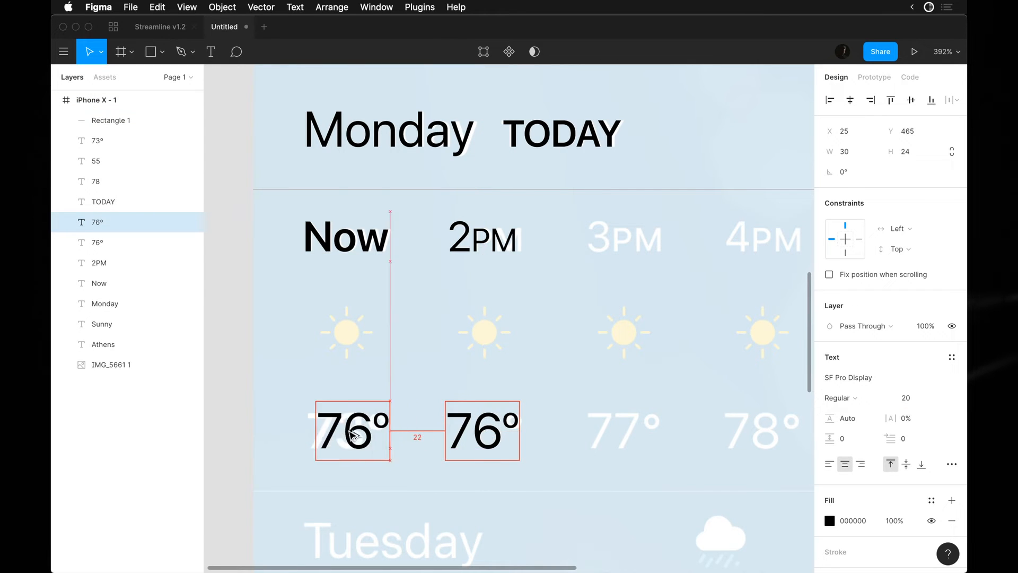
pyautogui.doubleClick(342, 430)
pyautogui.press('Right')
pyautogui.press('BackSpace')
pyautogui.write('3')
pyautogui.press('Escape')
pyautogui.click(848, 399)
pyautogui.click(852, 427)
# Set the screenshot image's opacity to 50% and undo the temporary upward shift of the 73° and 76° texts
pyautogui.keyDown('shift'); pyautogui.click(485, 425); pyautogui.keyUp('shift')
pyautogui.hotkey('shift', 'Up')
pyautogui.click(586, 386)
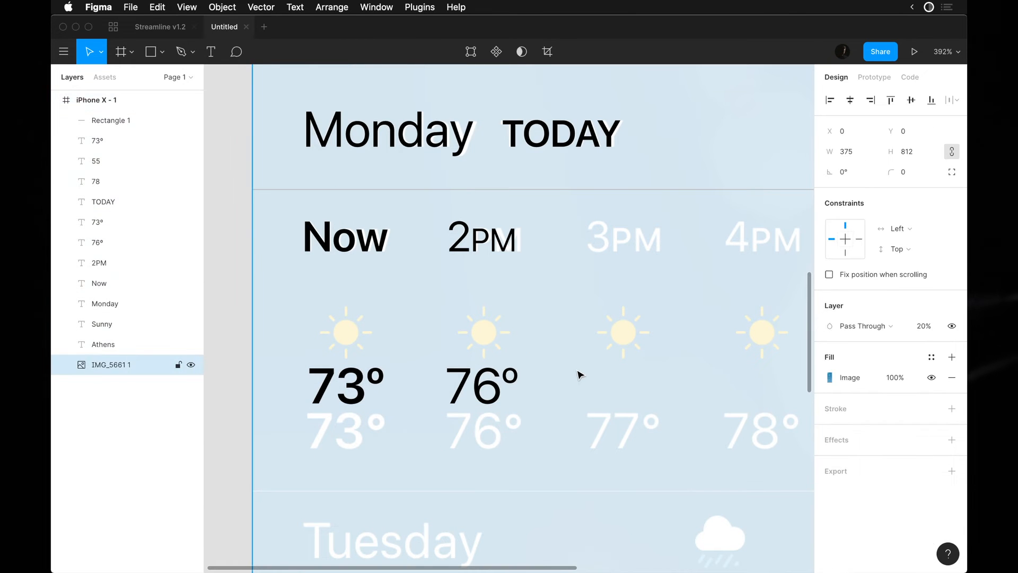
pyautogui.press('5')
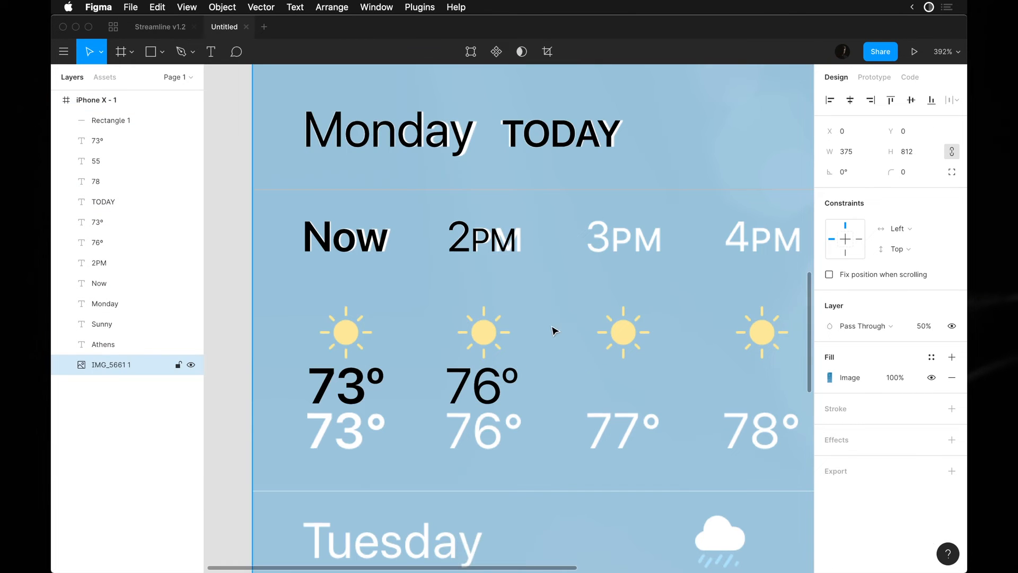
pyautogui.hotkey('ctrl', 'z')
pyautogui.hotkey('ctrl', 'z')
pyautogui.press('Escape')
# Duplicate the 2PM and 76° texts together onto the screenshot's 3PM column
pyautogui.click(474, 259)
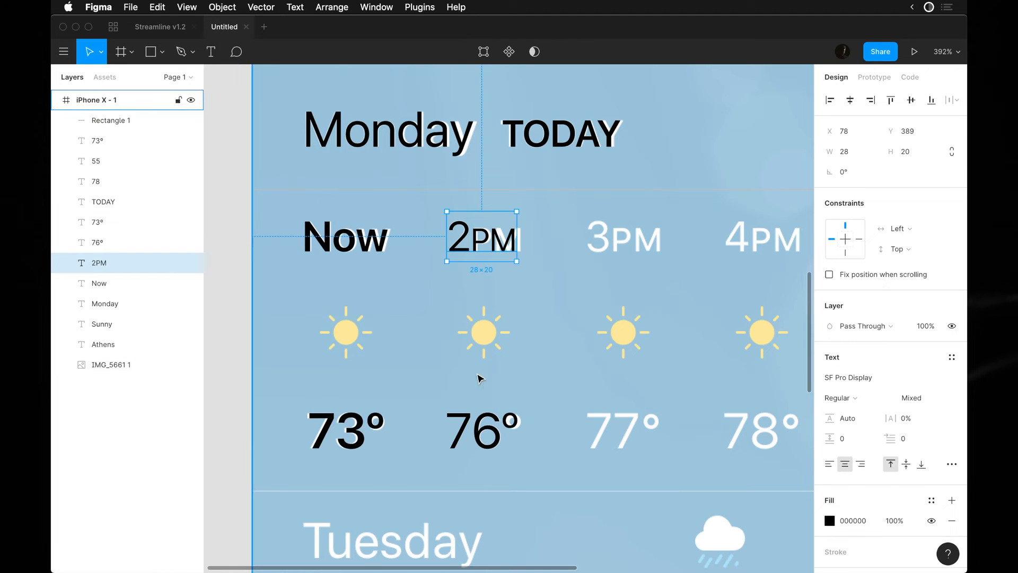
pyautogui.keyDown('shift'); pyautogui.click(481, 428); pyautogui.keyUp('shift')
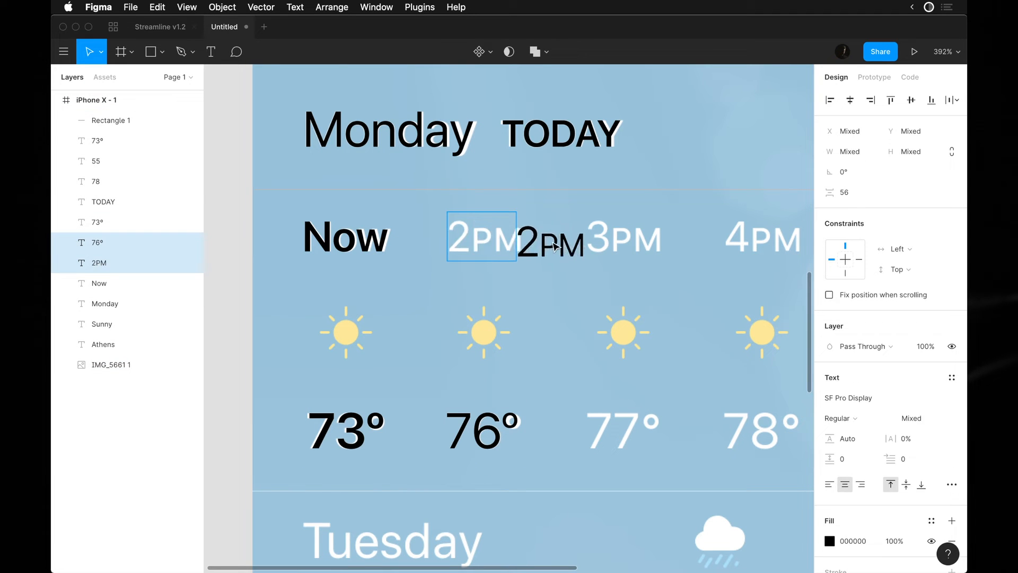
pyautogui.click(487, 242)
pyautogui.keyDown('shift'); pyautogui.click(486, 436); pyautogui.keyUp('shift')
pyautogui.moveTo(503, 248); pyautogui.dragTo(647, 255)
# Repeat the duplication of the hour and temperature pair four more times at the same spacing across the remaining columns
pyautogui.hscroll(8, 647, 255)
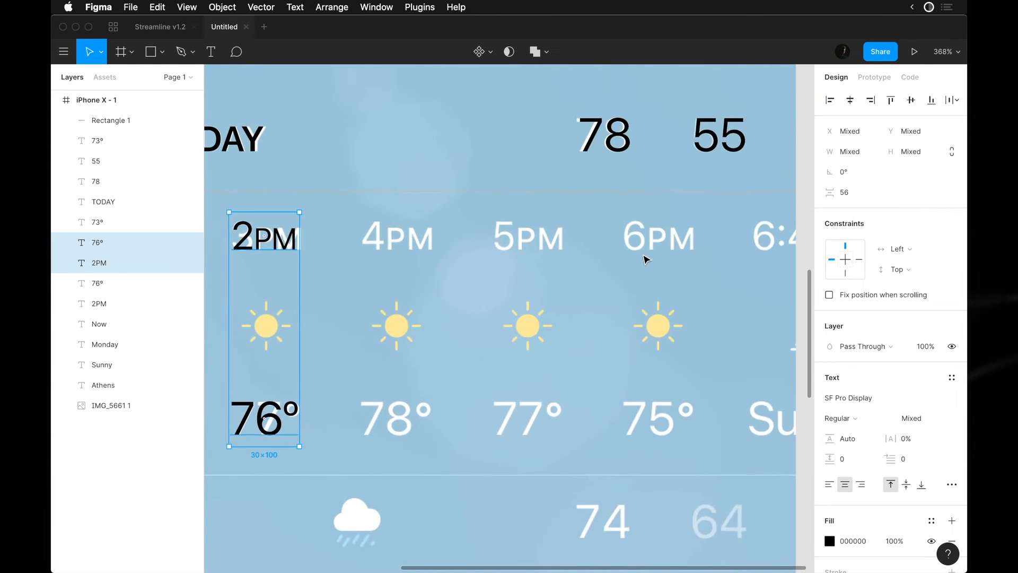
pyautogui.press('super+d')
pyautogui.press('super+d')
pyautogui.hscroll(4, 646, 260)
pyautogui.press('super+d')
pyautogui.press('super+d')
# Change the copied 2PM text over the screenshot's 3PM label to 3PM, keeping the smaller PM letters
pyautogui.hscroll(-8, 546, 295)
pyautogui.click(486, 248)
pyautogui.doubleClick(485, 246)
pyautogui.press('BackSpace')
pyautogui.write('3')
pyautogui.press('super+z')
pyautogui.press('Escape')
pyautogui.doubleClick(466, 237)
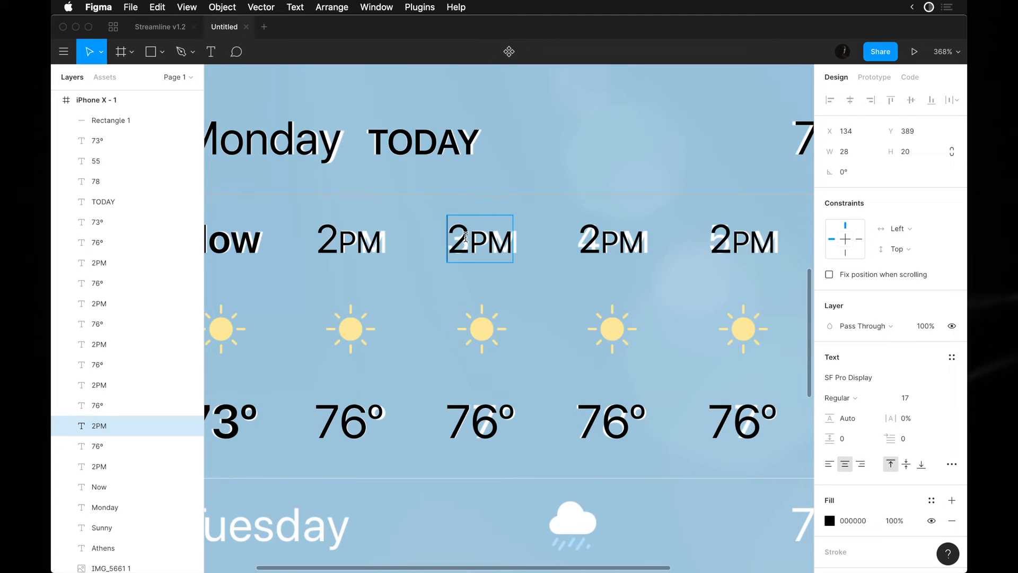
pyautogui.write('3')
pyautogui.press('BackSpace')
# Try to replace the 2 with 4 in the copied hour text over the screenshot's 4PM label
pyautogui.doubleClick(592, 241)
pyautogui.click(592, 241)
pyautogui.press('BackSpace')
pyautogui.write('4')
pyautogui.press('super+z')
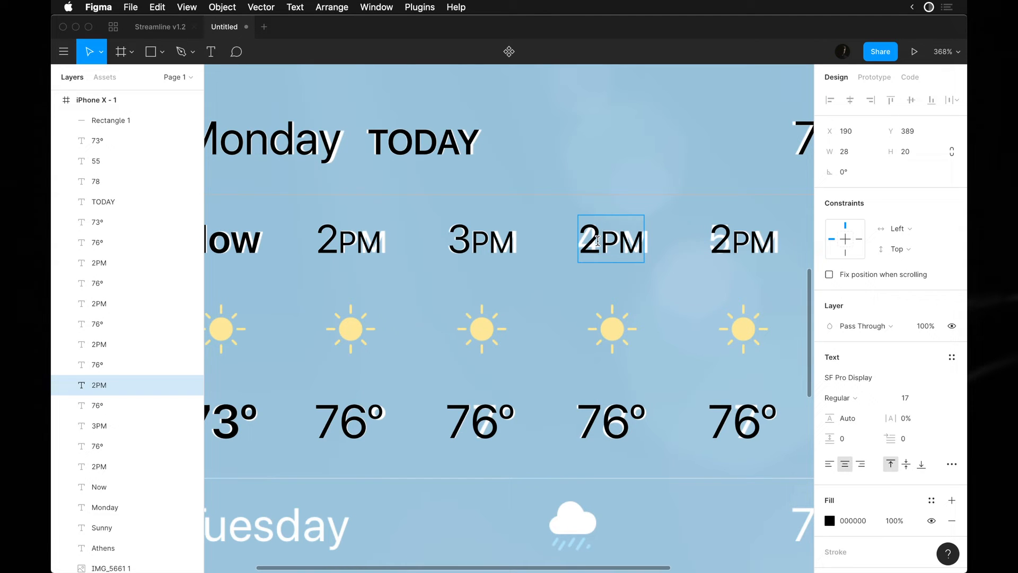
pyautogui.write('4')
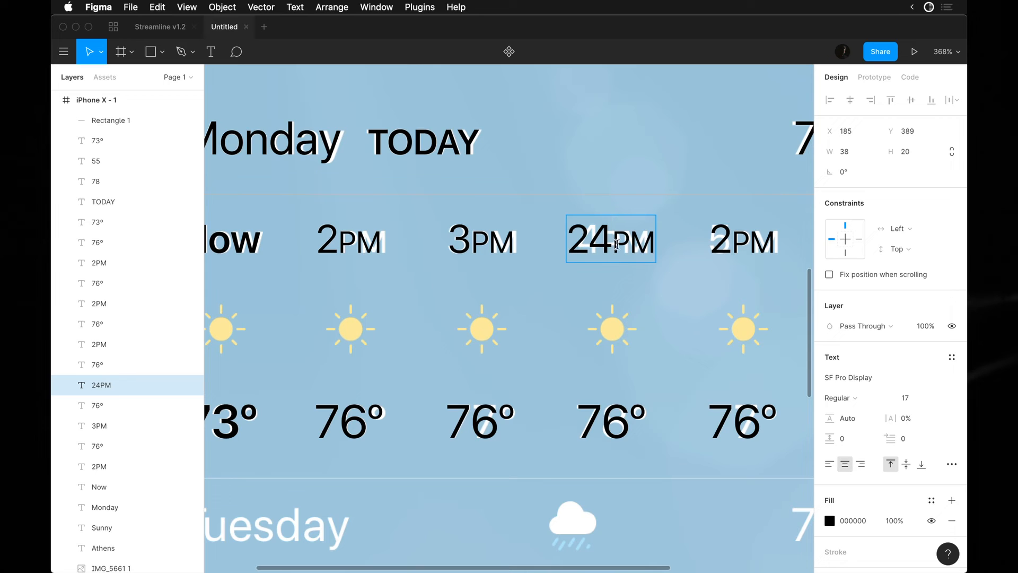
pyautogui.press('BackSpace')
pyautogui.press('BackSpace')
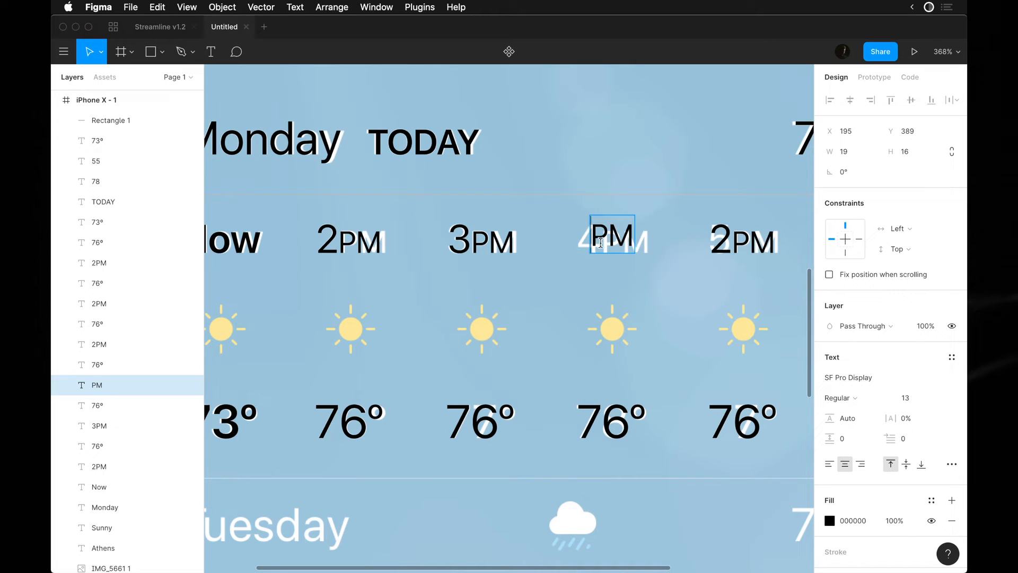
pyautogui.hotkey('ctrl', 'z')
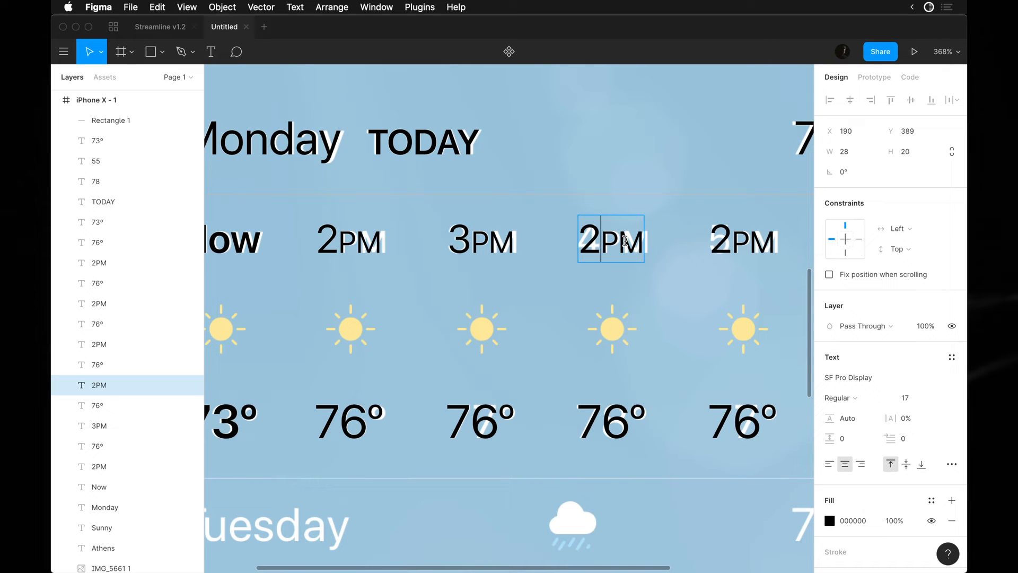
pyautogui.write('4')
pyautogui.press('BackSpace')
# Insert a 4 before the 2 in the fourth column's hour text and delete the 2 so it reads 4PM
pyautogui.doubleClick(604, 245)
pyautogui.click(587, 247)
pyautogui.write('4')
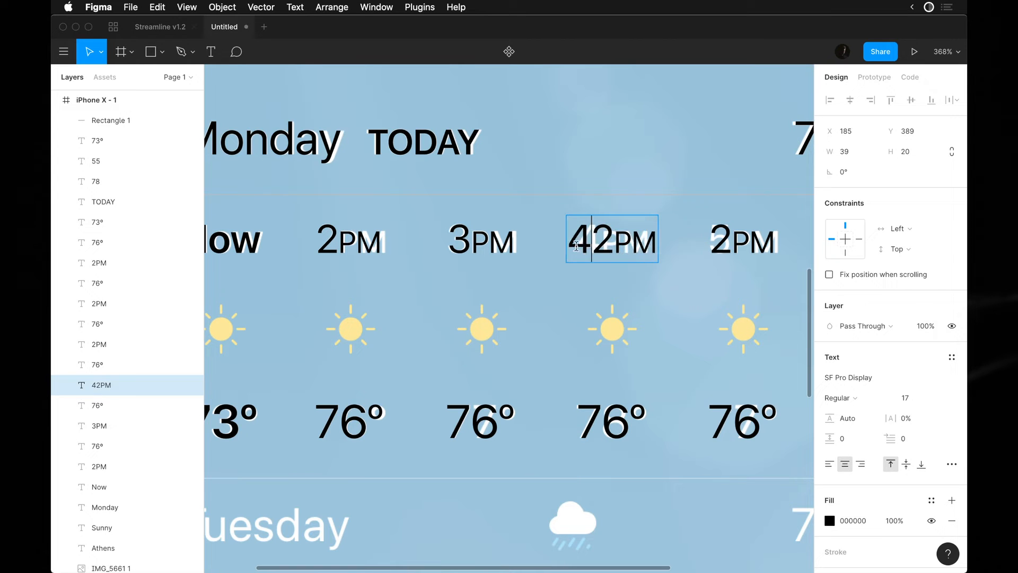
pyautogui.press('Delete')
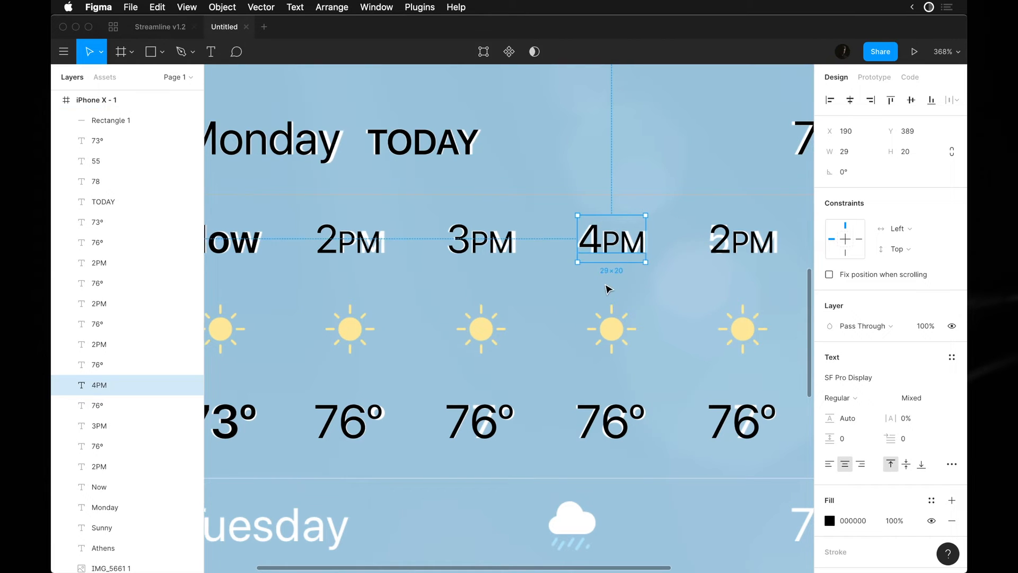
# Change the copied 2PM text over the screenshot's 5PM label to 5PM
pyautogui.hscroll(2, 609, 285)
pyautogui.moveTo(573, 235); pyautogui.dragTo(714, 246)
pyautogui.press('super+z')
pyautogui.doubleClick(695, 240)
pyautogui.click(678, 229)
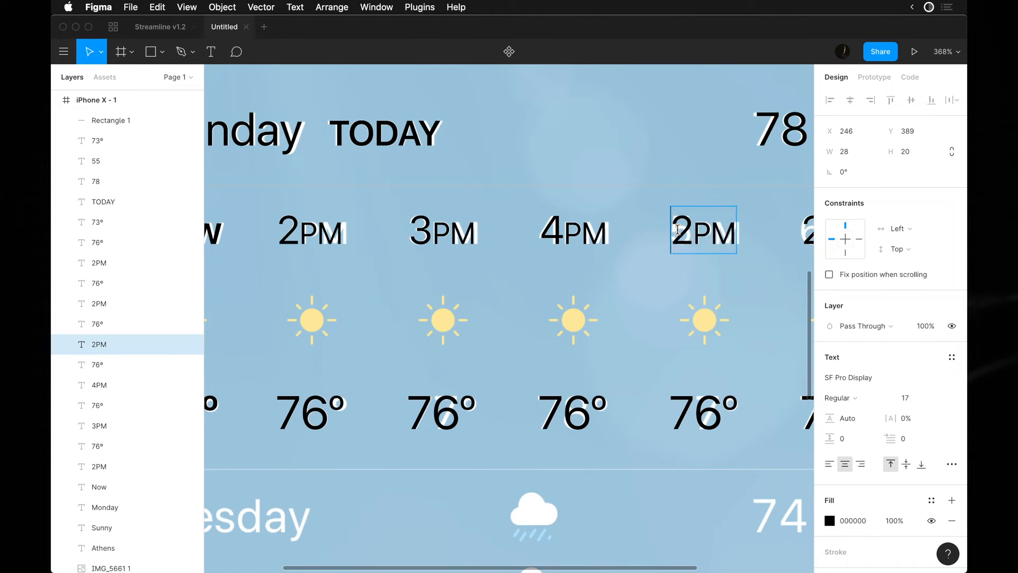
pyautogui.write('5')
pyautogui.press('Delete')
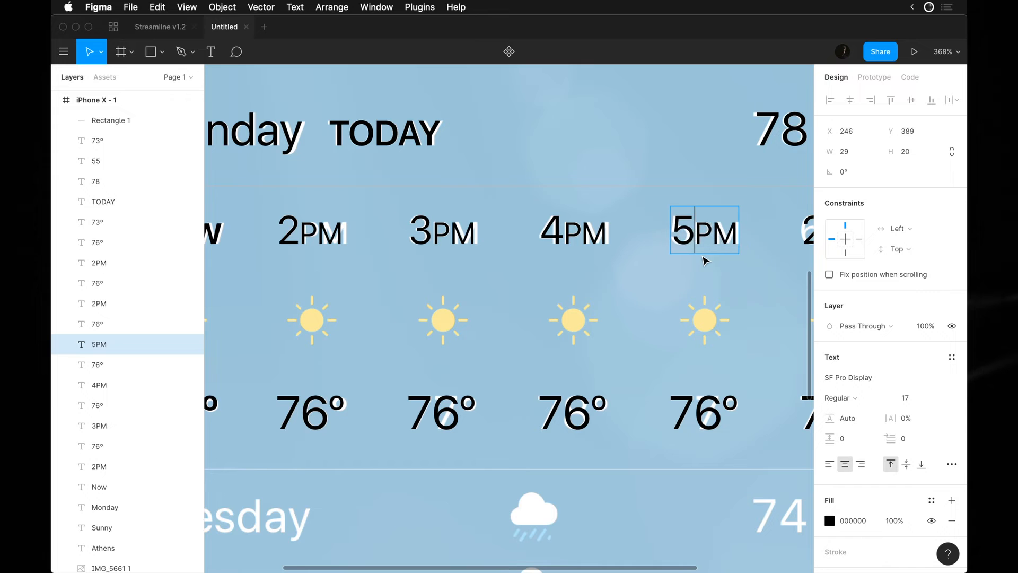
# Change the copied 2PM text over the screenshot's 6PM label to 6PM, keeping the smaller PM letters
pyautogui.hscroll(1, 706, 260)
pyautogui.hscroll(5, 643, 256)
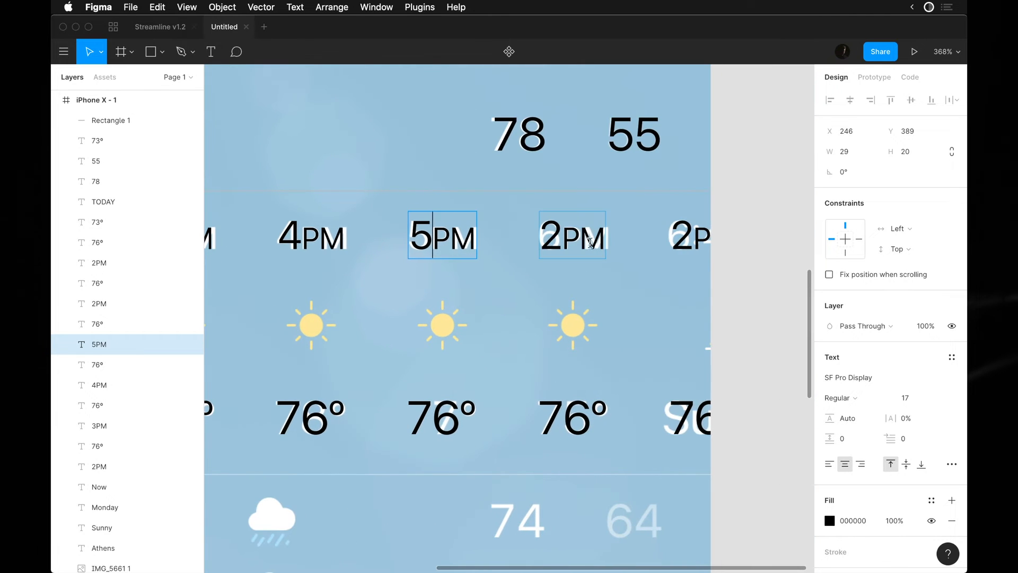
pyautogui.doubleClick(558, 239)
pyautogui.write('6')
pyautogui.press('Delete')
# Replace the last copied 2PM text at the frame's edge with 6:40
pyautogui.doubleClick(687, 244)
pyautogui.click(677, 242)
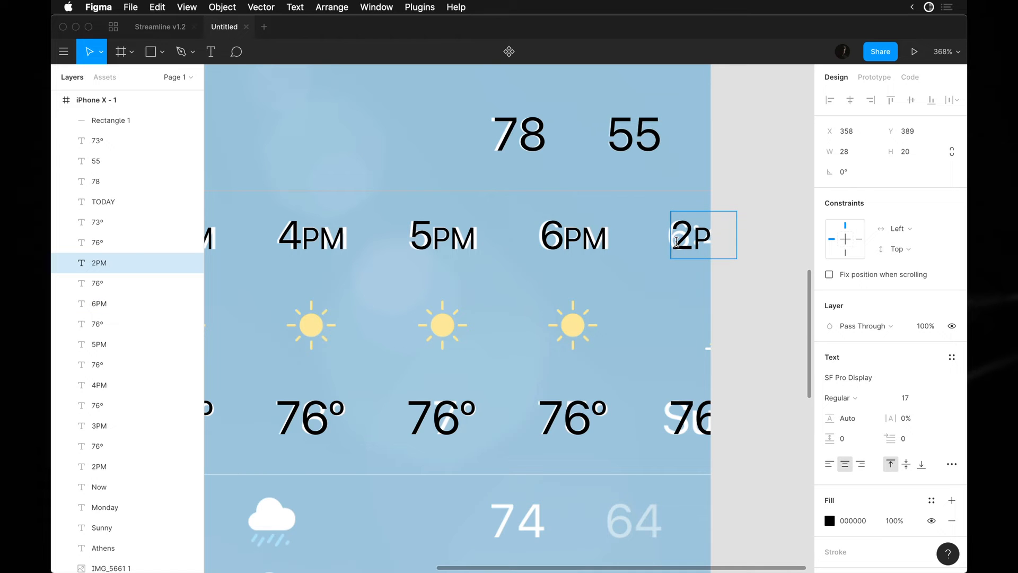
pyautogui.hscroll(-3, 544, 281)
pyautogui.hscroll(3, 544, 281)
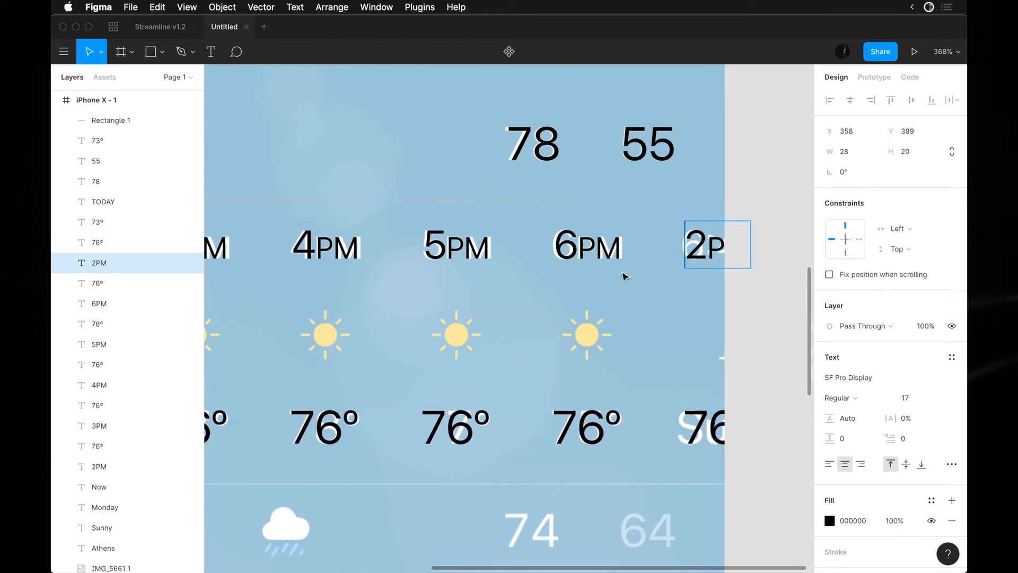
pyautogui.press('Escape')
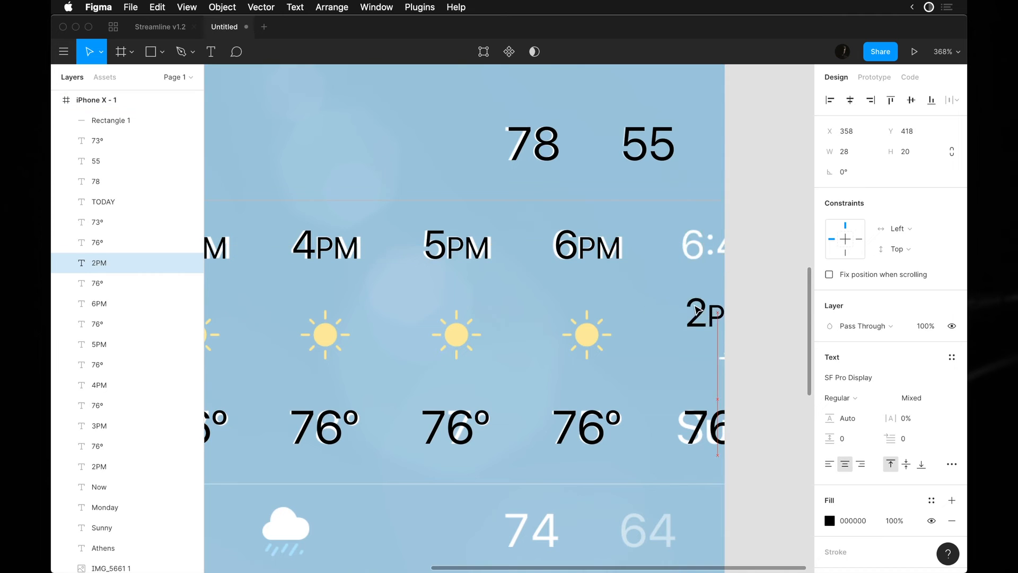
pyautogui.doubleClick(701, 244)
pyautogui.click(700, 243)
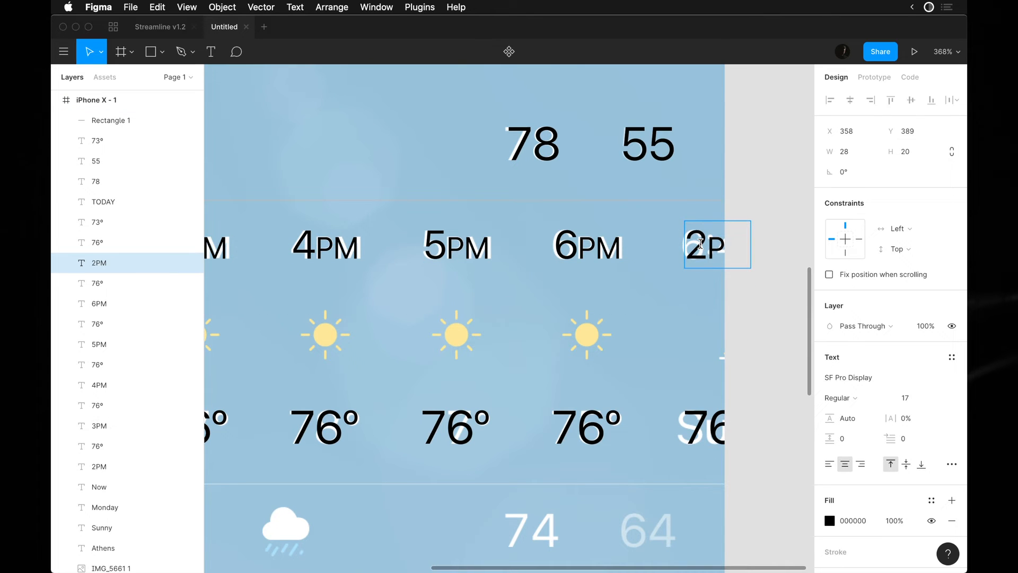
pyautogui.write('6:40')
pyautogui.press('super+shift+Right')
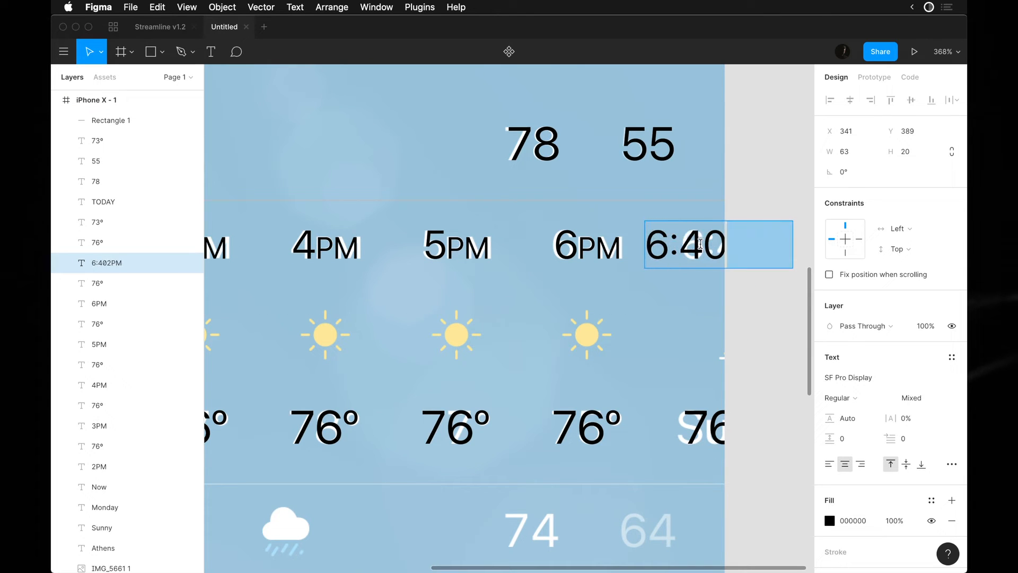
pyautogui.press('BackSpace')
pyautogui.press('Escape')
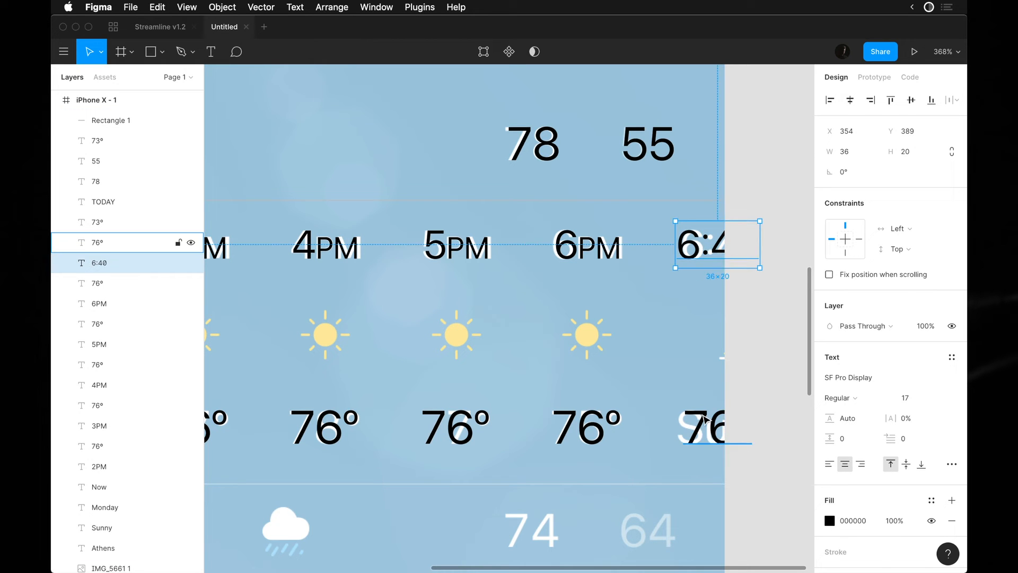
# Replace the last 76º text below 6:40 with Sunset and align its left edge with the 6:40 text
pyautogui.click(703, 414)
pyautogui.write('Sunset')
pyautogui.press('Escape')
pyautogui.click(679, 358)
pyautogui.scroll(-3, 679, 358)
pyautogui.moveTo(679, 414); pyautogui.dragTo(699, 419)
# Draw a 9 × 9 circle centred over the sun icon's disc in the Now column
pyautogui.hscroll(-5, 625, 395)
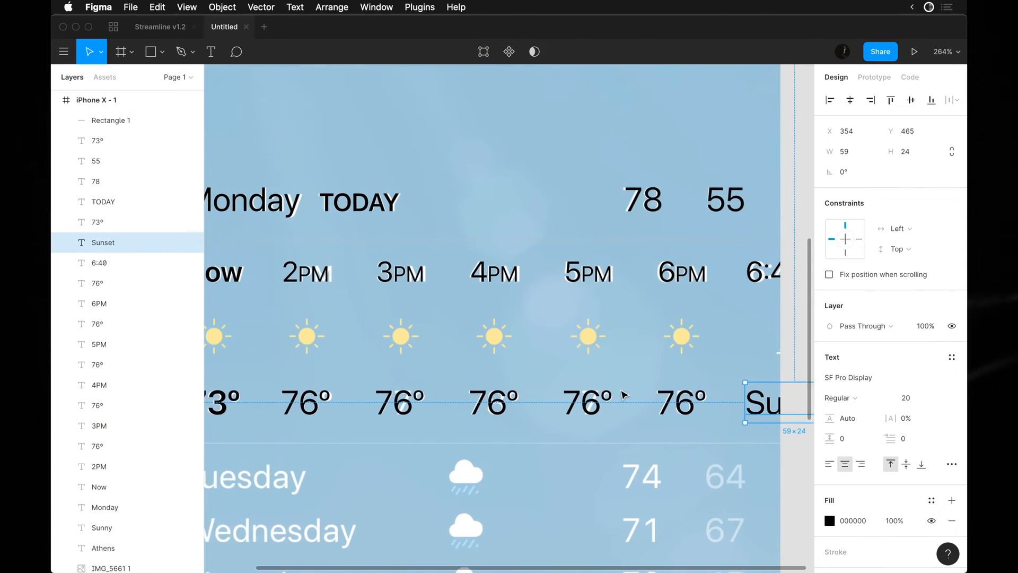
pyautogui.hscroll(-2, 623, 394)
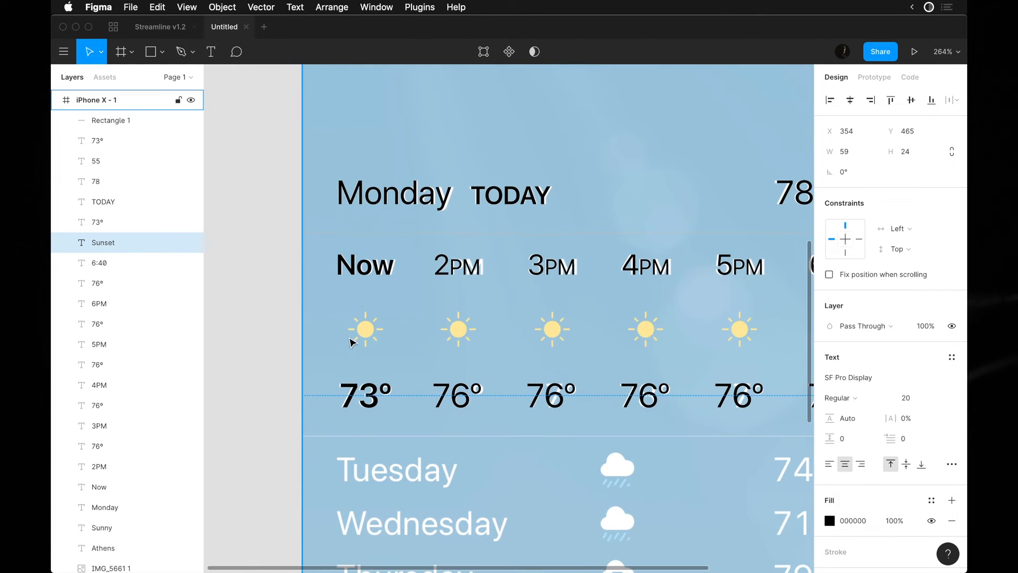
pyautogui.scroll(15, 351, 342)
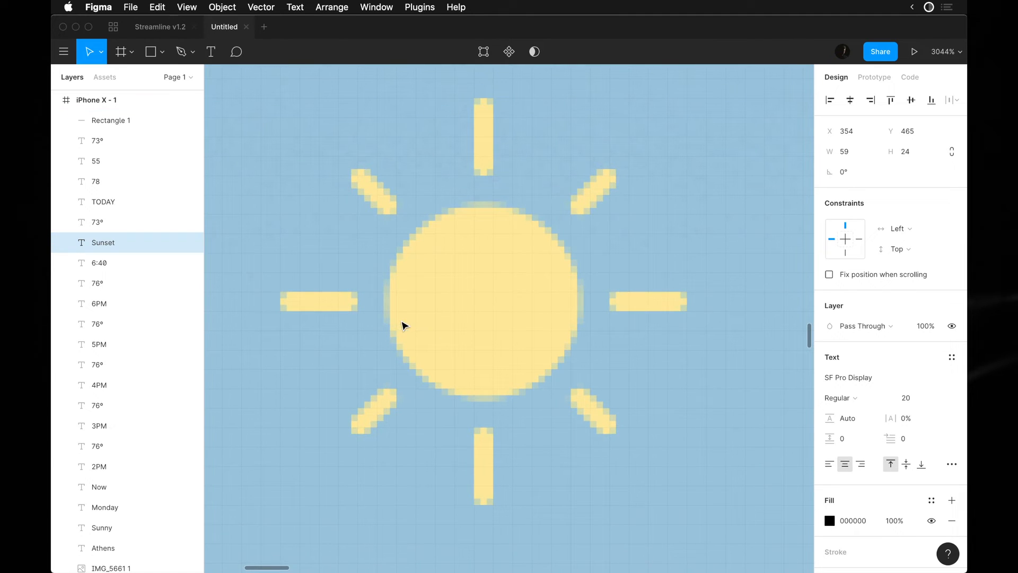
pyautogui.press('o')
pyautogui.moveTo(375, 214); pyautogui.dragTo(550, 375)
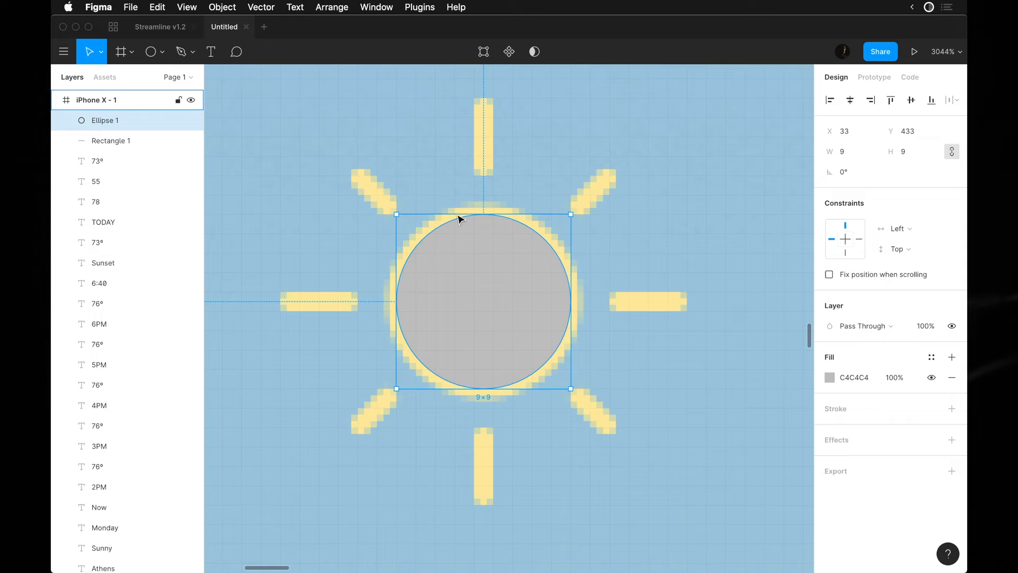
# Draw a 1 × 4 rectangle over the sun's upper vertical ray and copy it onto the lower vertical ray
pyautogui.scroll(2, 509, 262)
pyautogui.press('r')
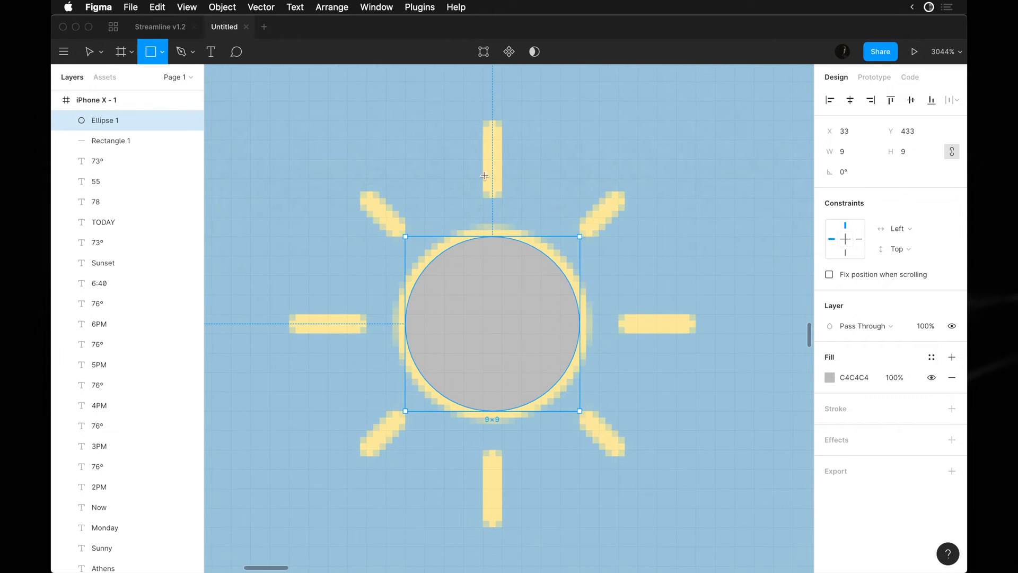
pyautogui.moveTo(484, 121); pyautogui.dragTo(499, 191)
pyautogui.moveTo(497, 140); pyautogui.dragTo(497, 468)
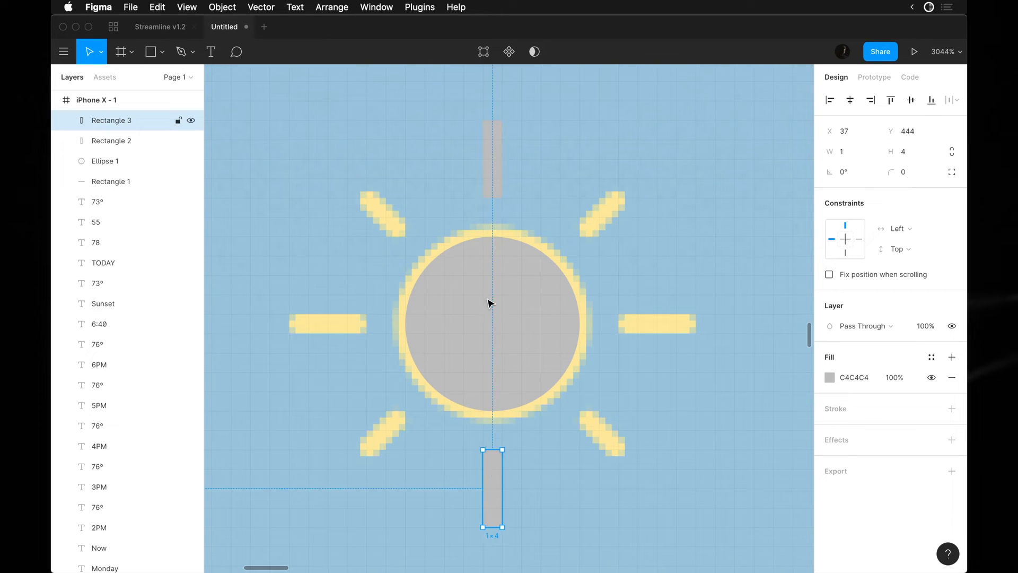
# Duplicate the two vertical rays and rotate the copies to -135° over the upper-left and lower-right diagonal rays
pyautogui.keyDown('shift'); pyautogui.click(493, 175); pyautogui.keyUp('shift')
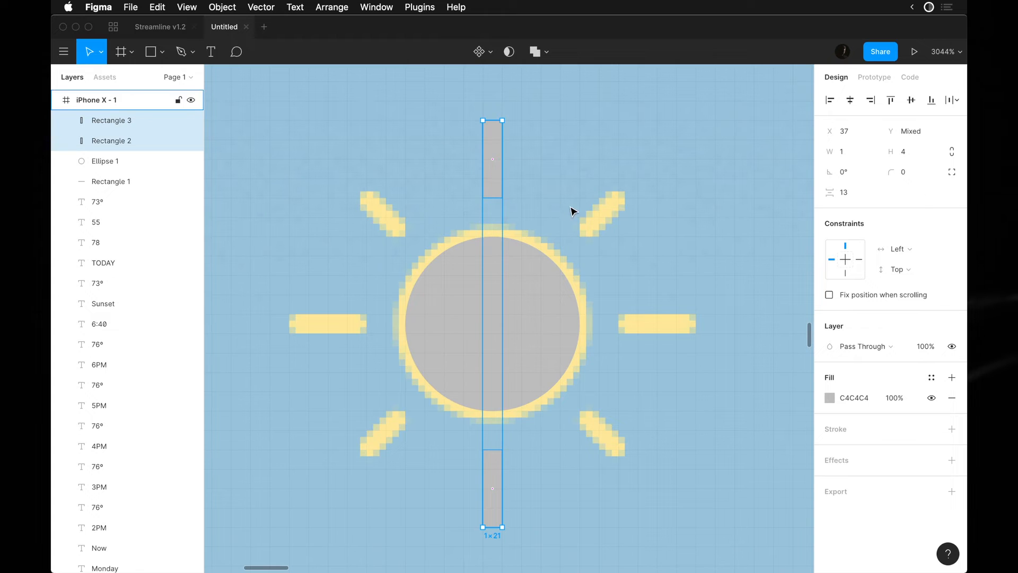
pyautogui.press('cmd+d')
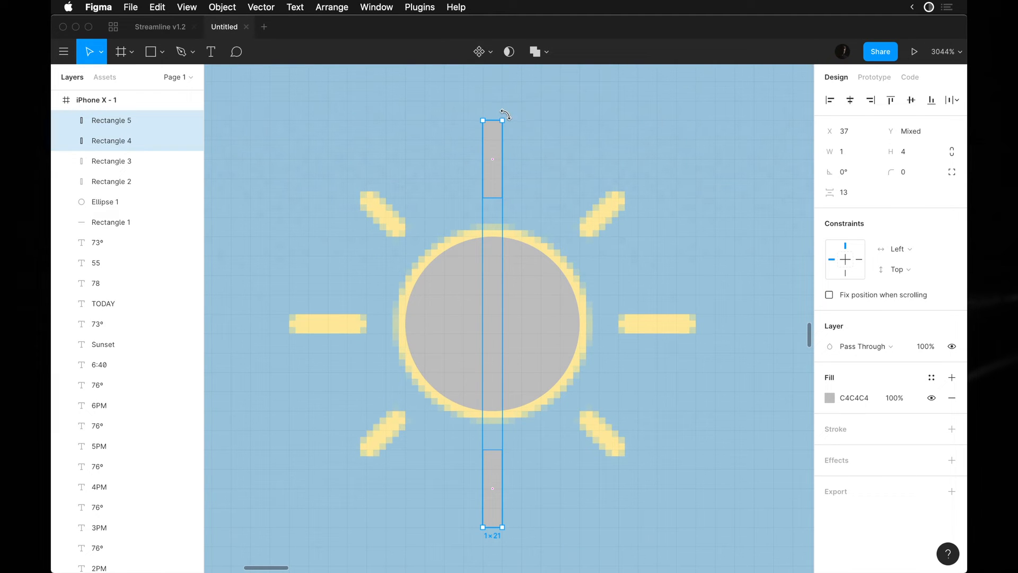
pyautogui.moveTo(506, 114); pyautogui.dragTo(607, 433)
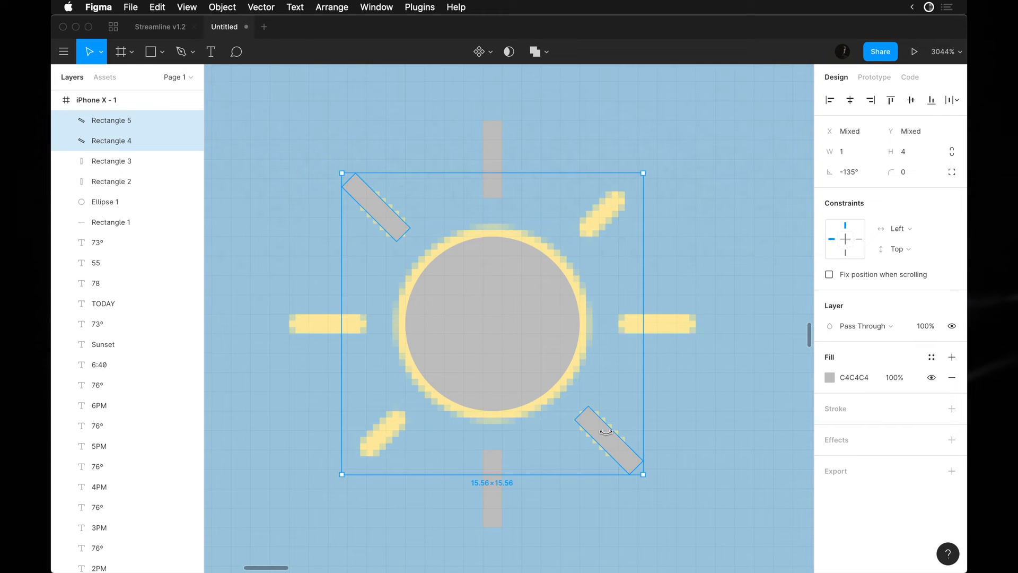
# Shorten the lower-right diagonal ray to 2.59 by moving its outer corner points inward
pyautogui.press('Return')
pyautogui.click(621, 450)
pyautogui.click(662, 433)
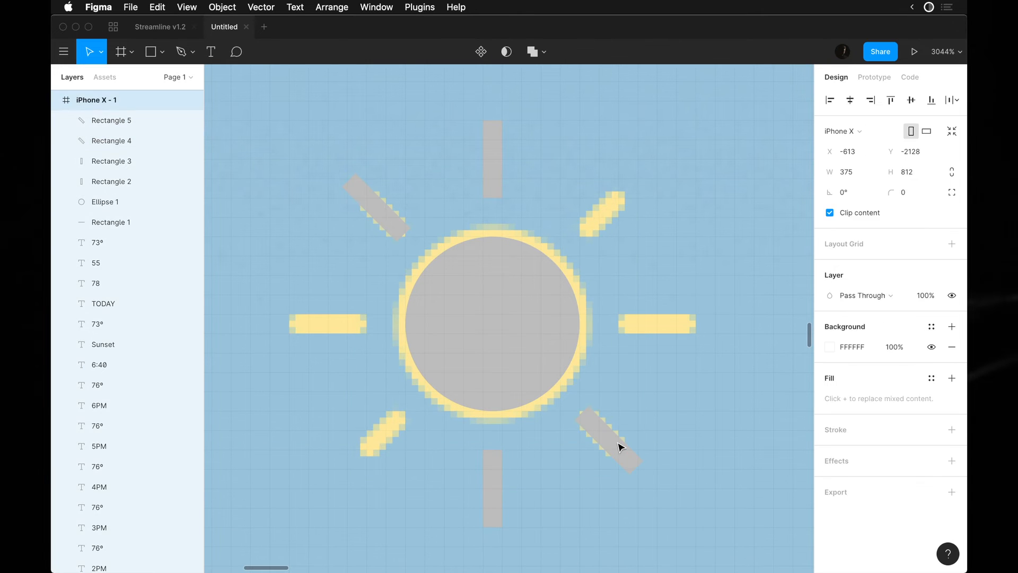
pyautogui.doubleClick(620, 447)
pyautogui.moveTo(669, 433); pyautogui.dragTo(626, 493)
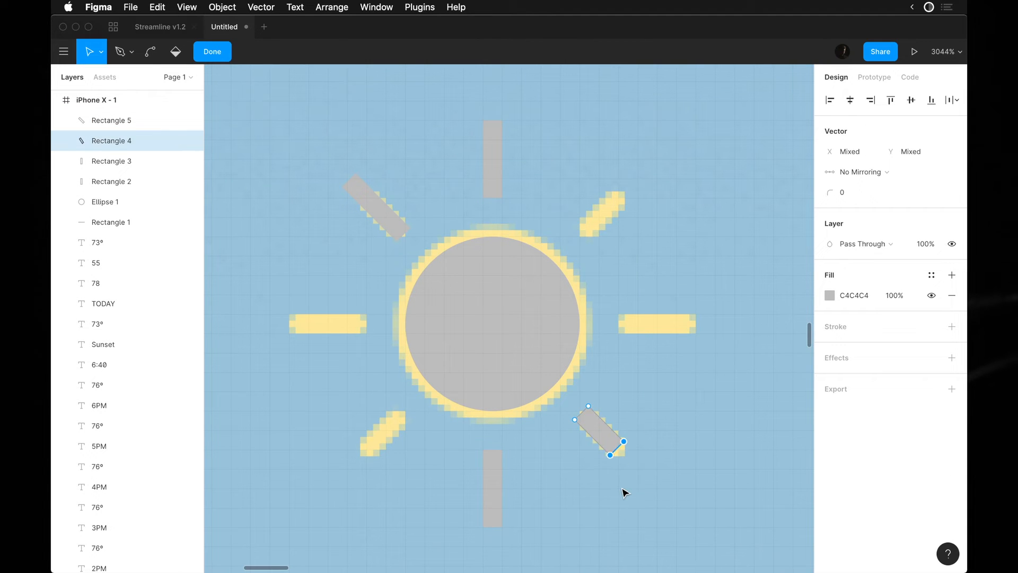
pyautogui.press('Escape')
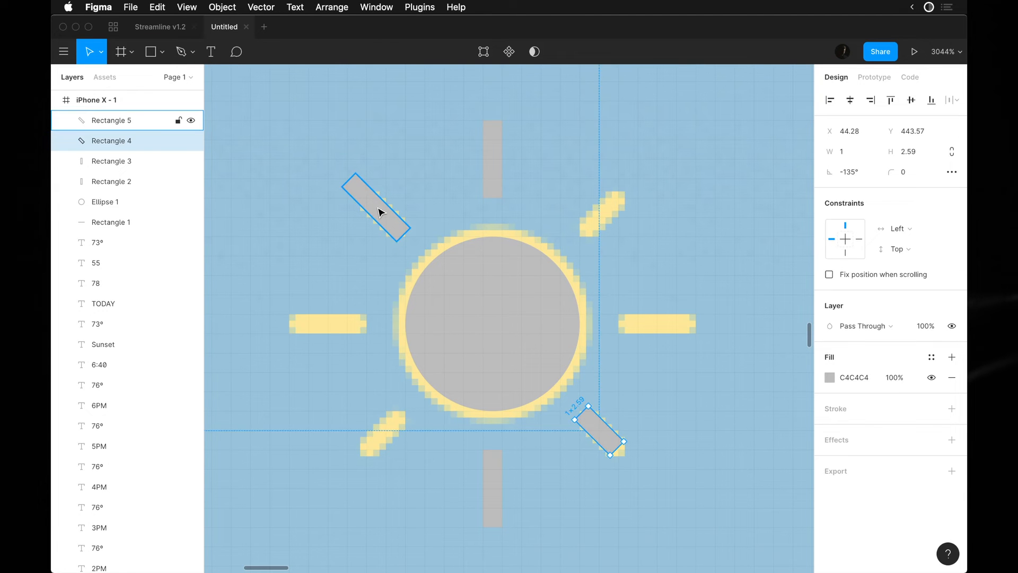
# Shorten the upper-left diagonal ray by moving its outer corner points inward to match the screenshot's ray
pyautogui.click(380, 213)
pyautogui.doubleClick(380, 213)
pyautogui.moveTo(313, 150); pyautogui.dragTo(372, 199)
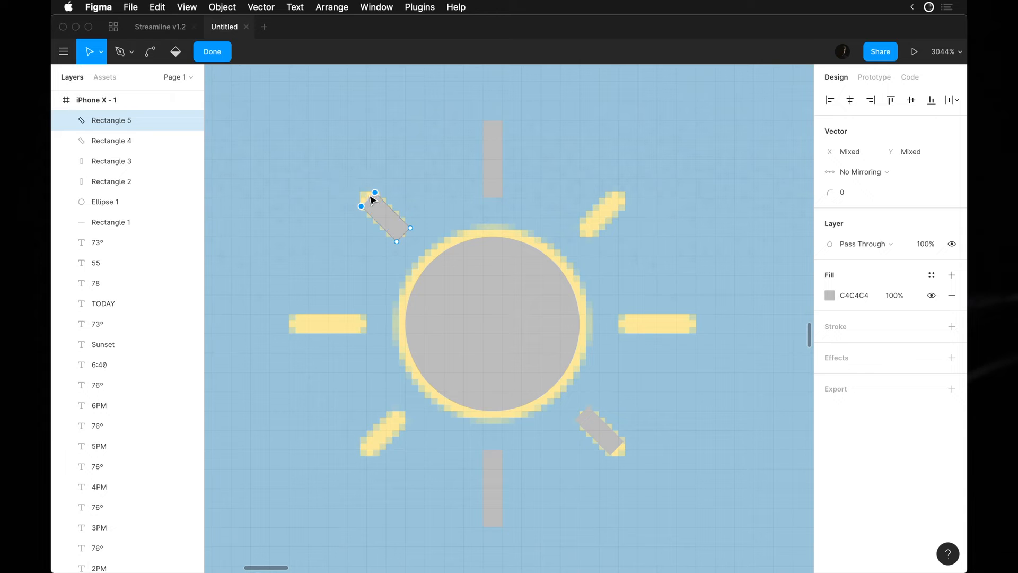
pyautogui.press('Escape')
pyautogui.press('Escape')
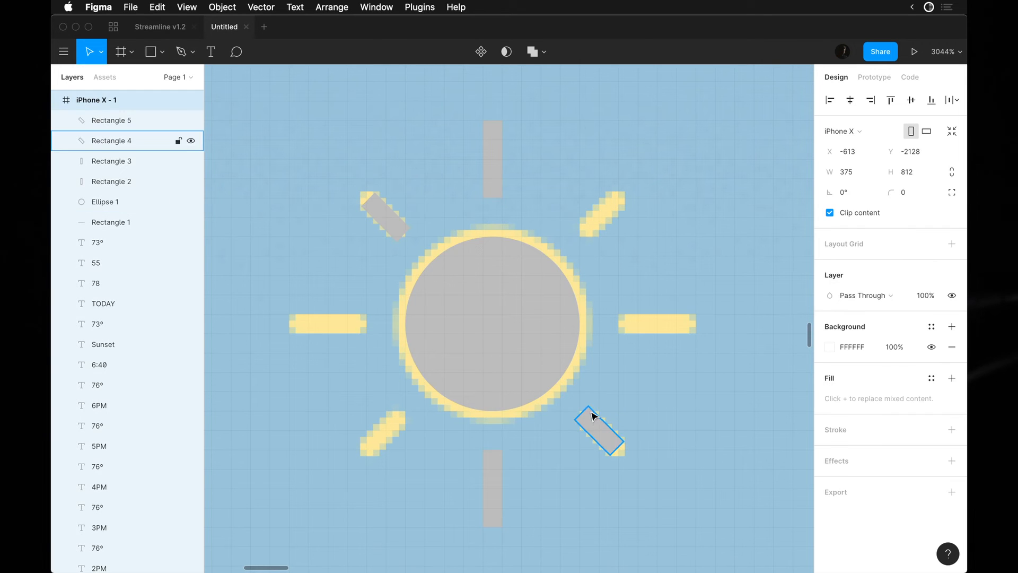
# Duplicate the two shortened diagonal rays and rotate the copies onto the upper-right and lower-left rays
pyautogui.click(599, 431)
pyautogui.keyDown('shift'); pyautogui.click(395, 235); pyautogui.keyUp('shift')
pyautogui.press('super+d')
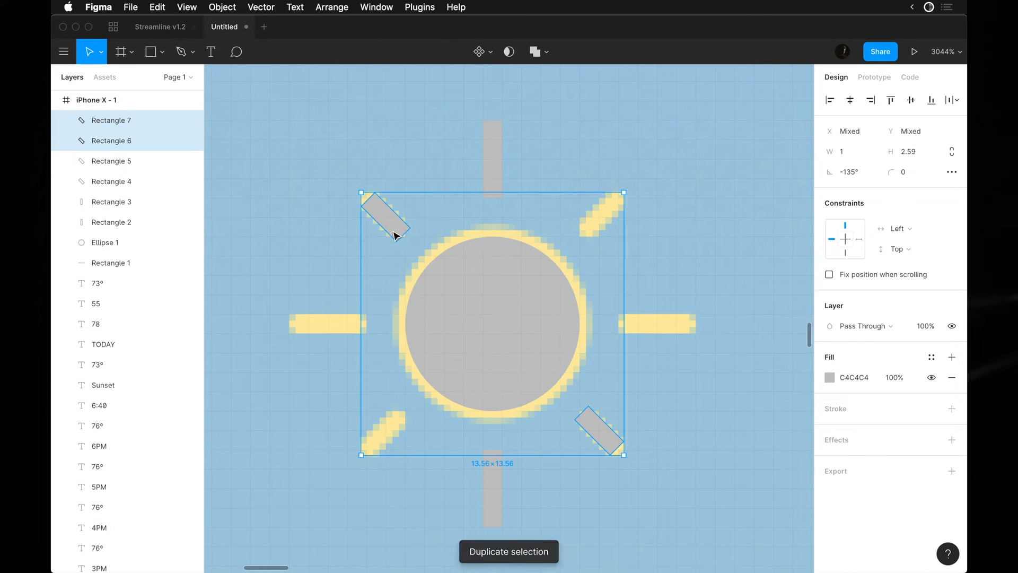
pyautogui.moveTo(630, 189); pyautogui.dragTo(606, 421)
# Duplicate the two vertical rays and rotate the copies to -90° over the sun's horizontal rays
pyautogui.click(494, 494)
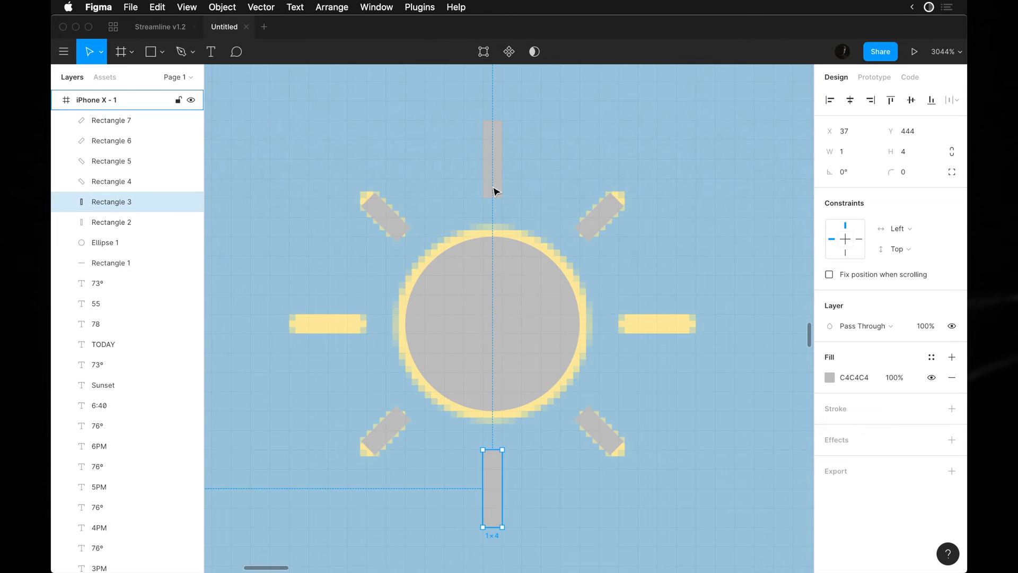
pyautogui.keyDown('shift'); pyautogui.click(494, 169); pyautogui.keyUp('shift')
pyautogui.press('super+d')
pyautogui.moveTo(508, 116); pyautogui.dragTo(659, 319)
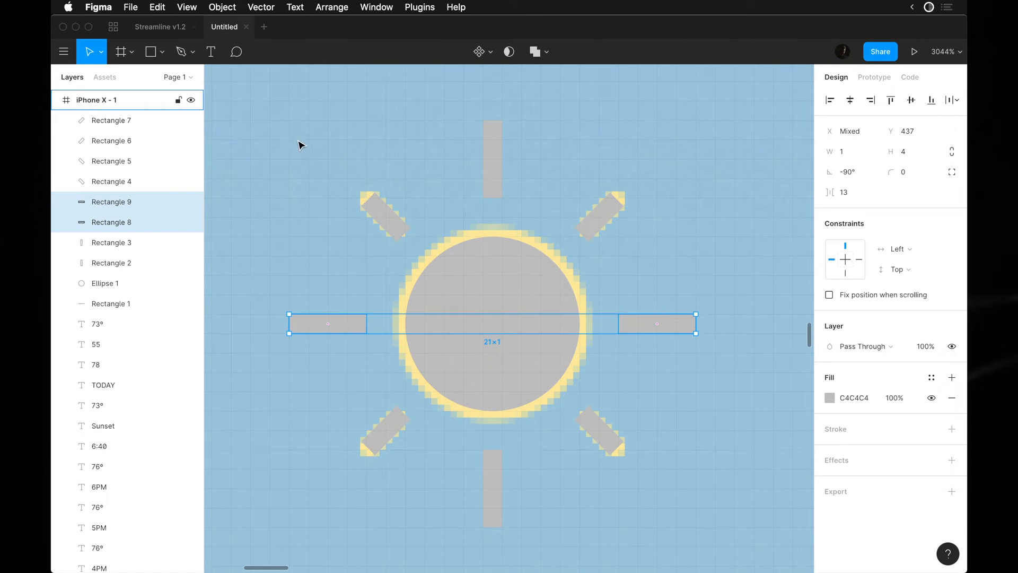
# Combine the sun's circle and all eight rays into one shape with Union Selection
pyautogui.scroll(-5, 293, 141)
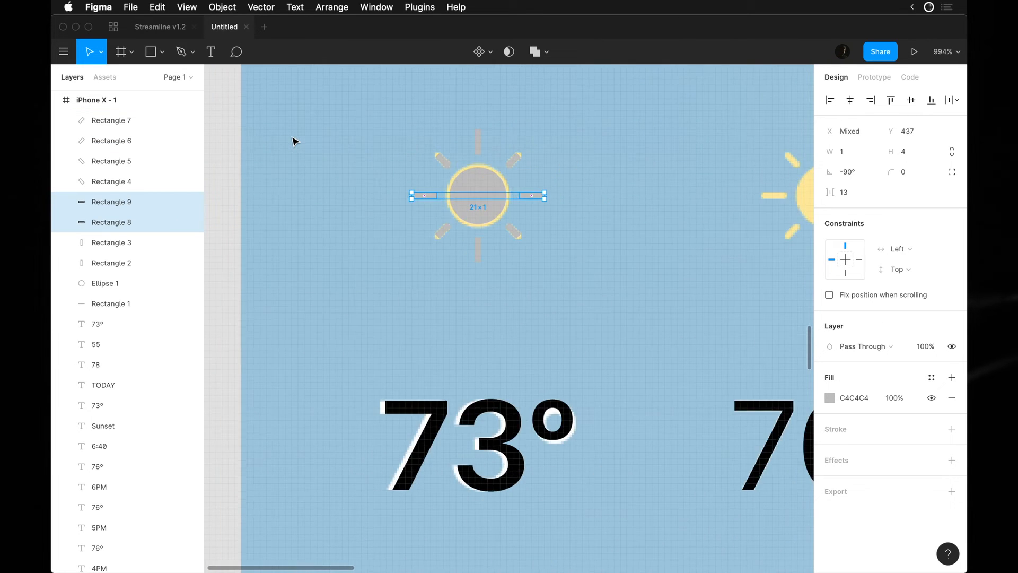
pyautogui.moveTo(221, 109); pyautogui.dragTo(537, 280)
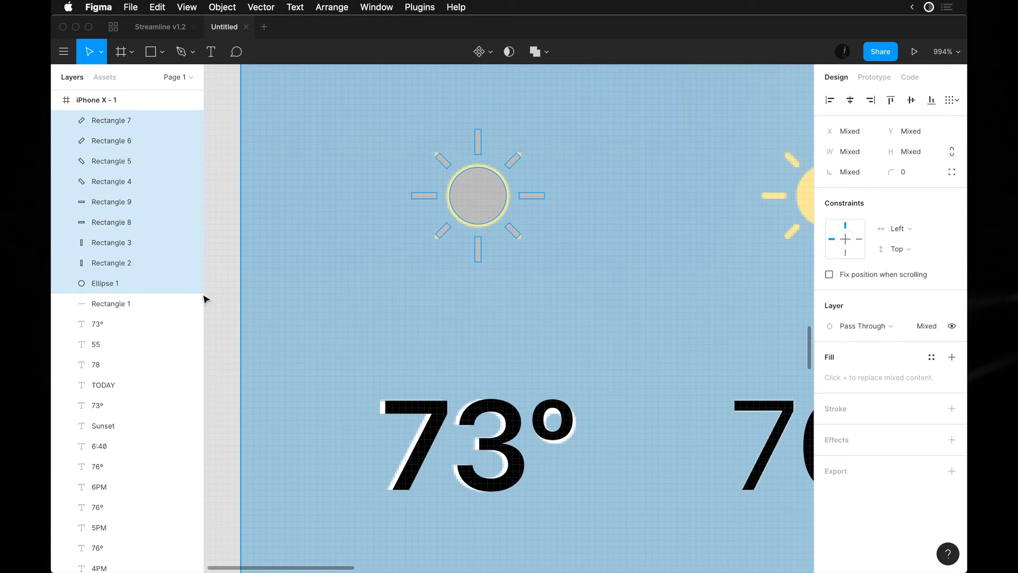
pyautogui.scroll(-10, 341, 256)
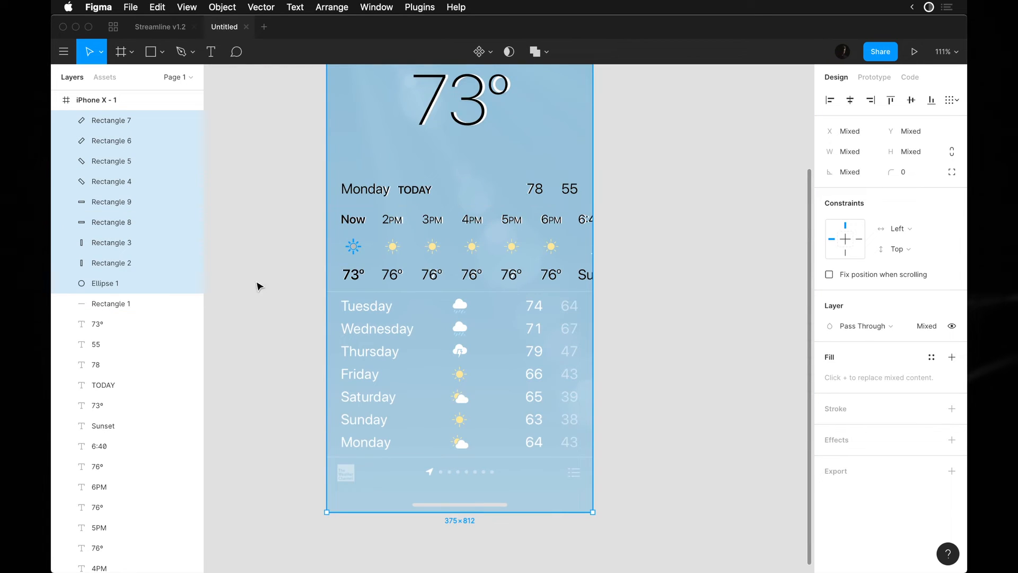
pyautogui.scroll(7, 336, 254)
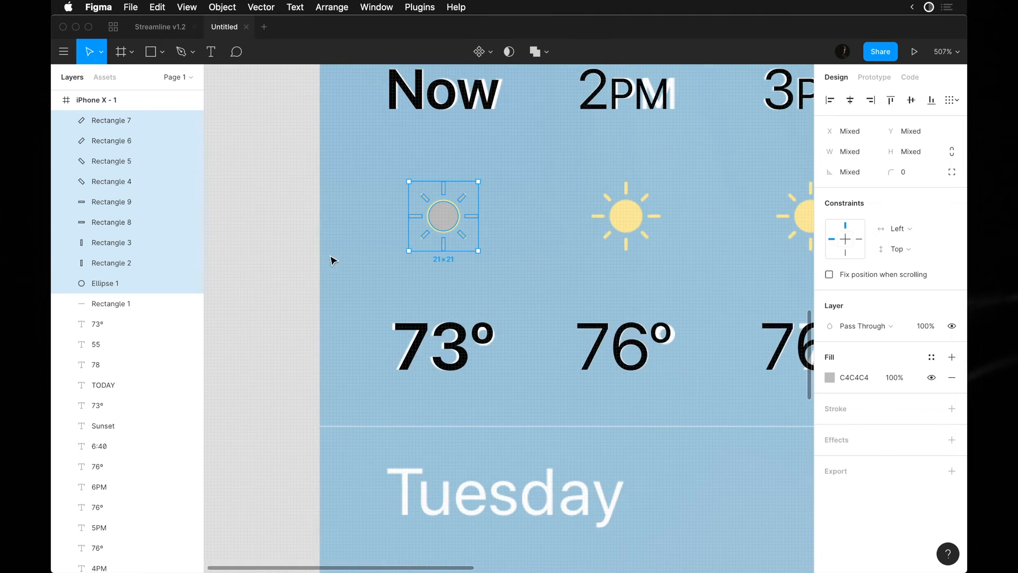
pyautogui.click(539, 51)
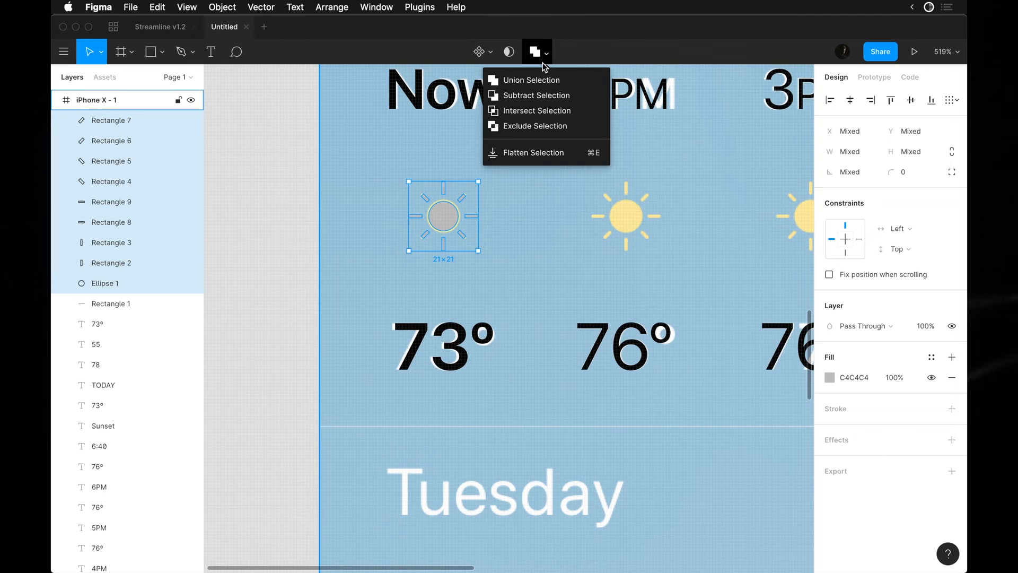
pyautogui.click(531, 79)
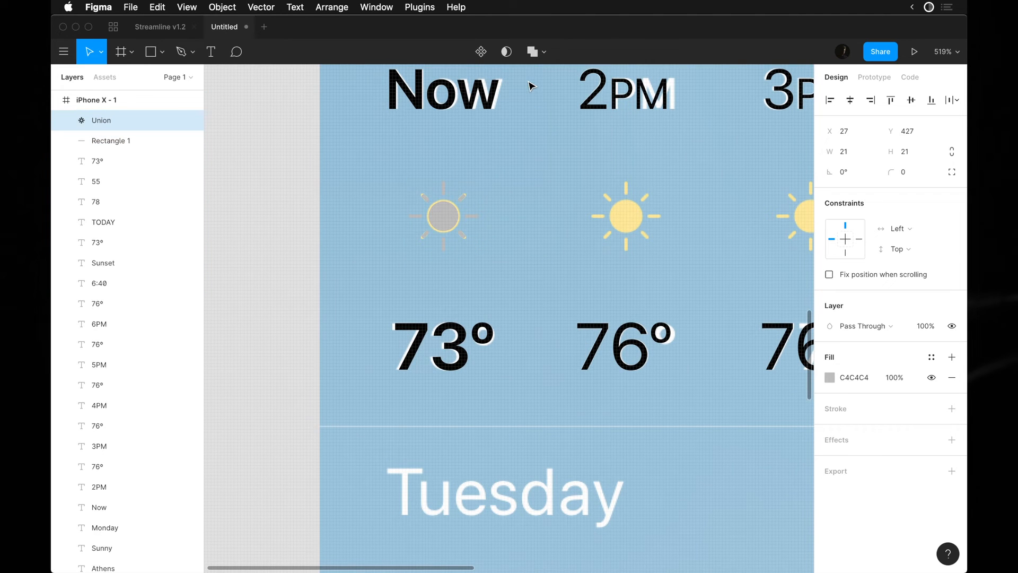
# Set the combined sun shape's fill to black, 000000
pyautogui.click(831, 377)
pyautogui.moveTo(699, 381); pyautogui.dragTo(627, 446)
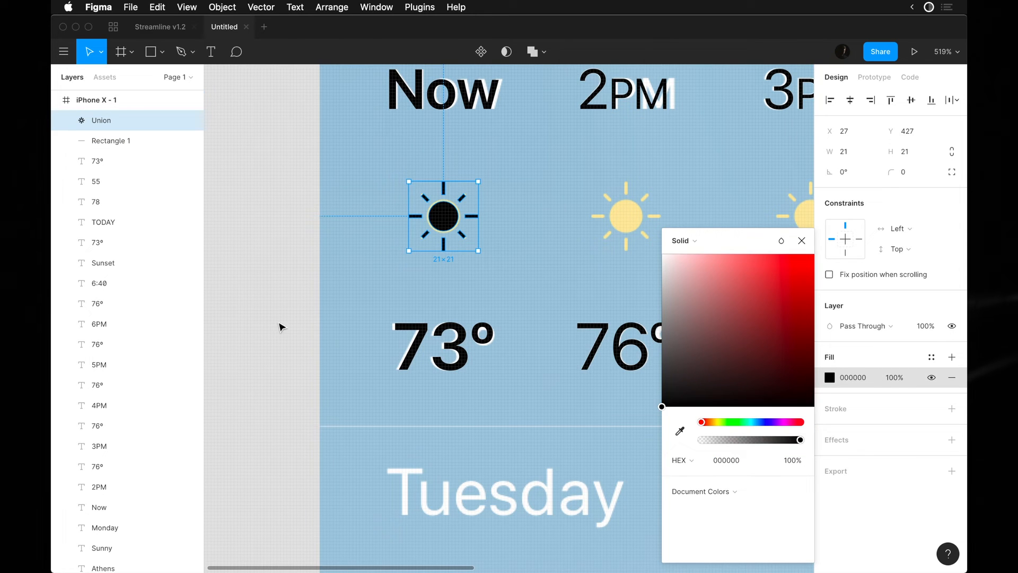
pyautogui.click(330, 286)
# Copy the black sun onto the 2PM column's sun and repeat the duplicate across the hourly row to the 6:40 column
pyautogui.scroll(-5, 330, 287)
pyautogui.moveTo(330, 255); pyautogui.dragTo(419, 261)
pyautogui.press('super+d')
pyautogui.hscroll(5, 443, 263)
pyautogui.press('super+d')
pyautogui.press('super+d')
pyautogui.press('super+d')
pyautogui.press('super+d')
# Shift the last two sun copies, under 6PM and 6:40, slightly right toward the screenshot's icons
pyautogui.click(620, 247)
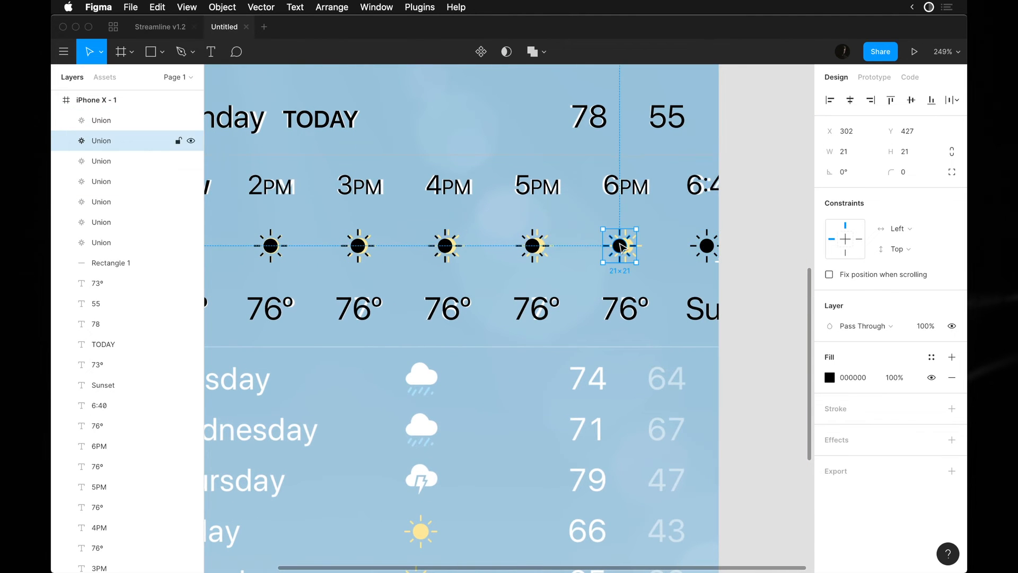
pyautogui.keyDown('shift'); pyautogui.click(707, 246); pyautogui.keyUp('shift')
pyautogui.moveTo(706, 247); pyautogui.dragTo(712, 248)
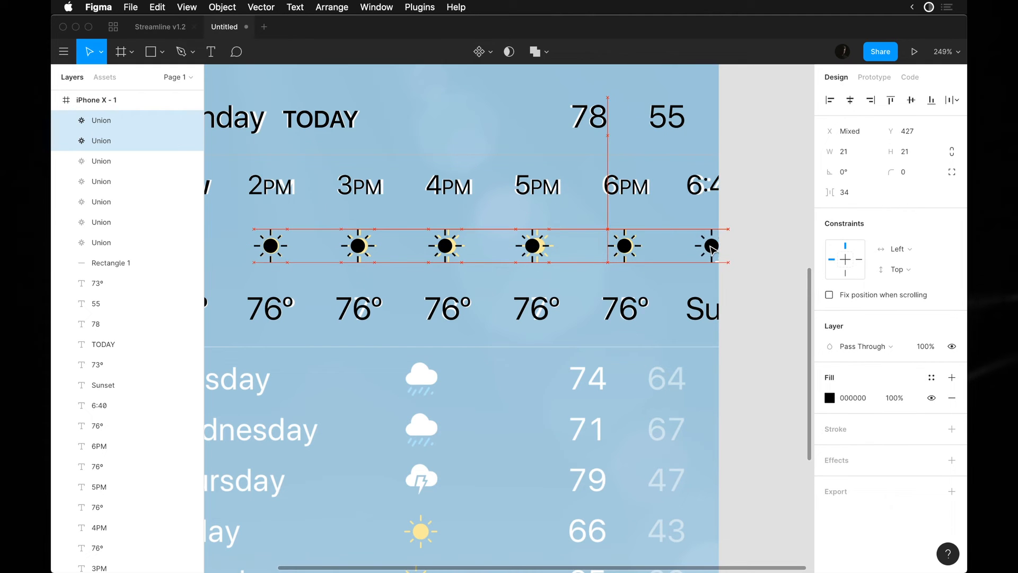
# Select all seven suns in the hourly row, tidy them up and distribute their horizontal spacing evenly
pyautogui.scroll(-3, 710, 246)
pyautogui.moveTo(287, 244); pyautogui.dragTo(724, 247)
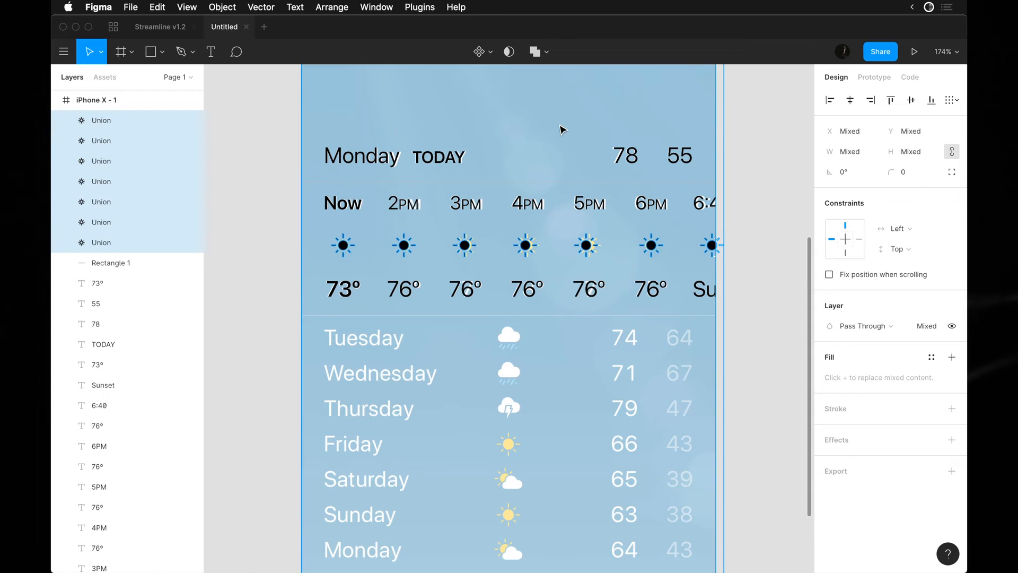
pyautogui.click(957, 101)
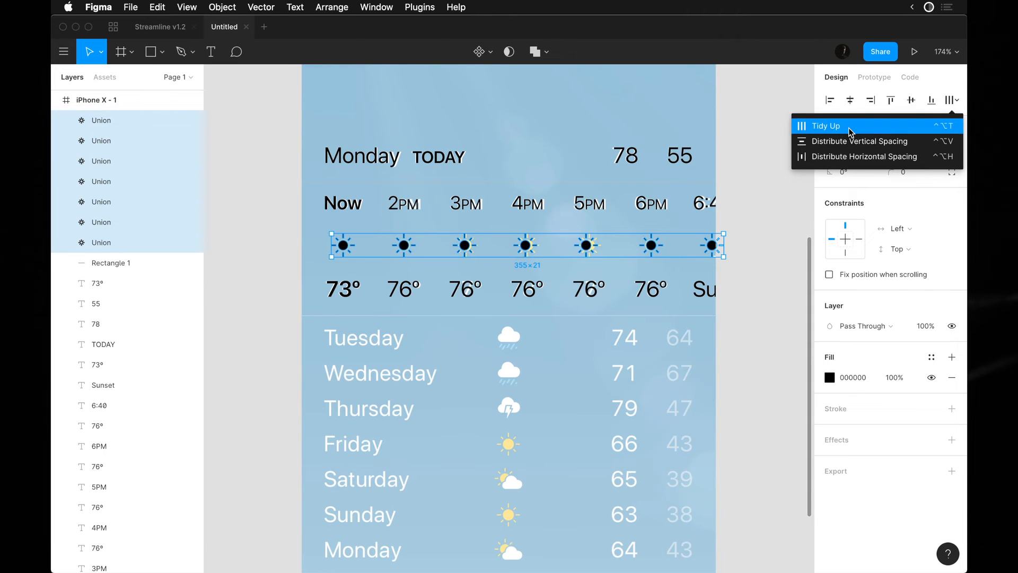
pyautogui.click(849, 128)
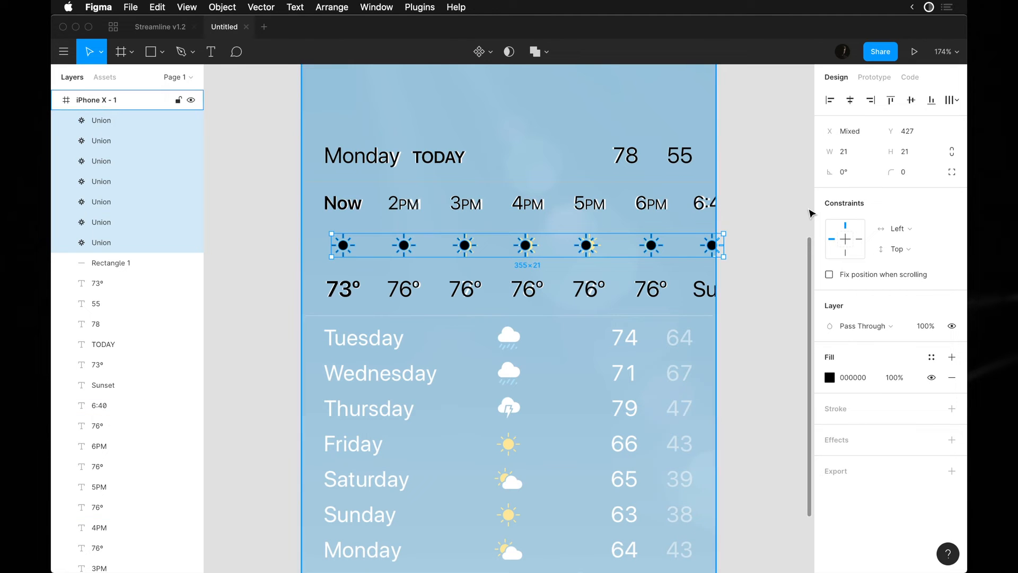
pyautogui.click(958, 100)
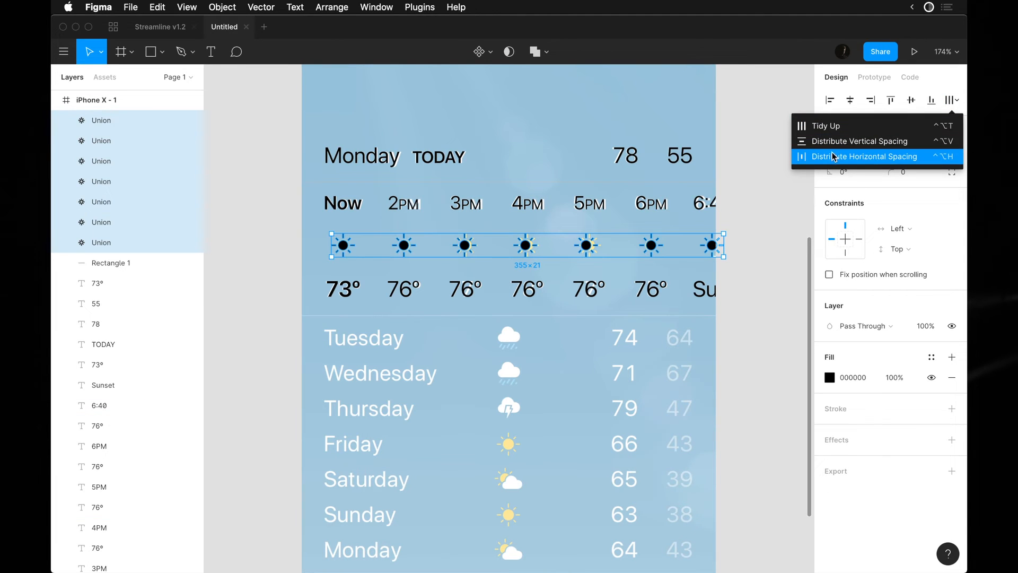
pyautogui.click(870, 157)
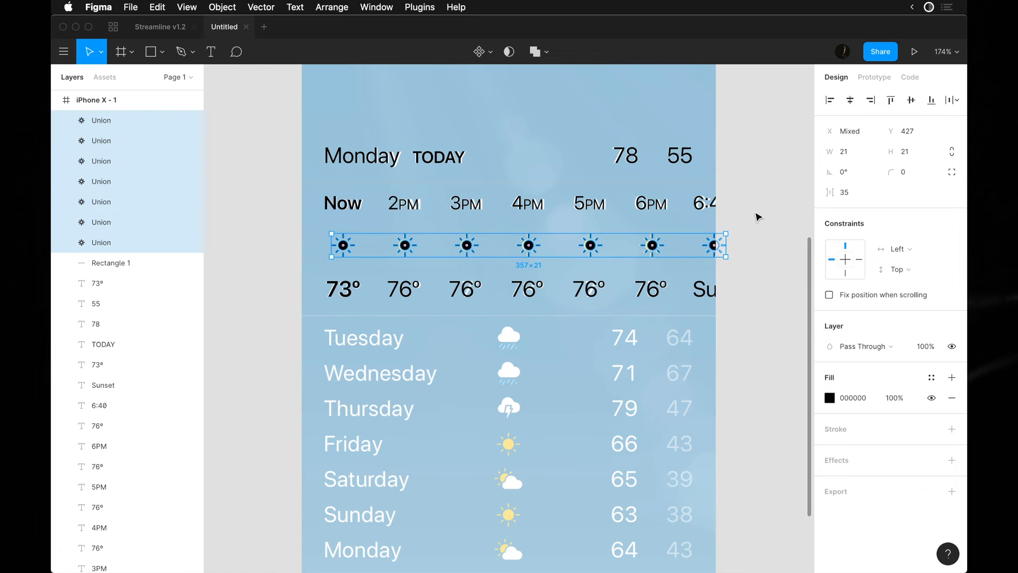
pyautogui.click(759, 217)
pyautogui.scroll(10, 653, 245)
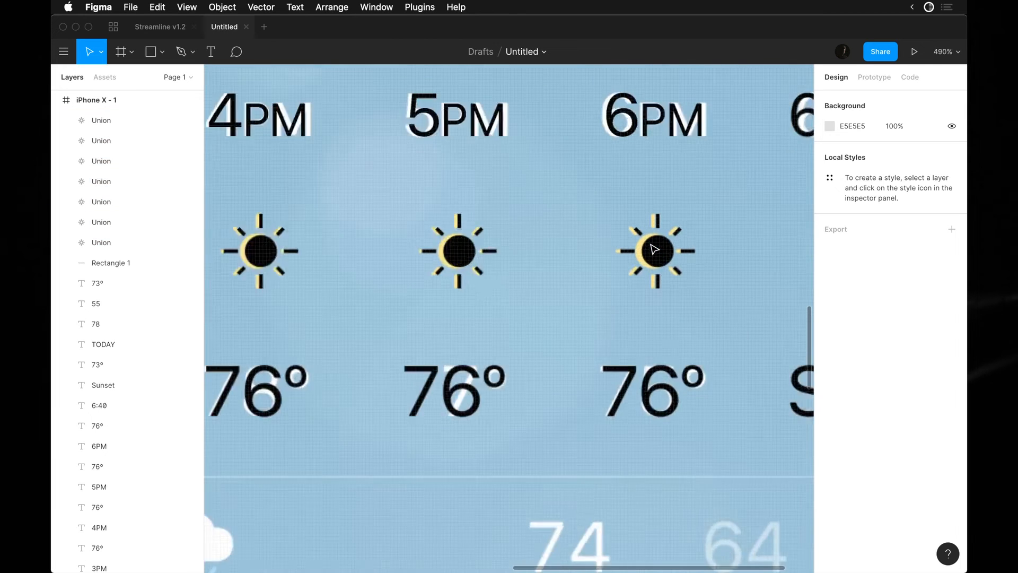
pyautogui.scroll(-10, 640, 264)
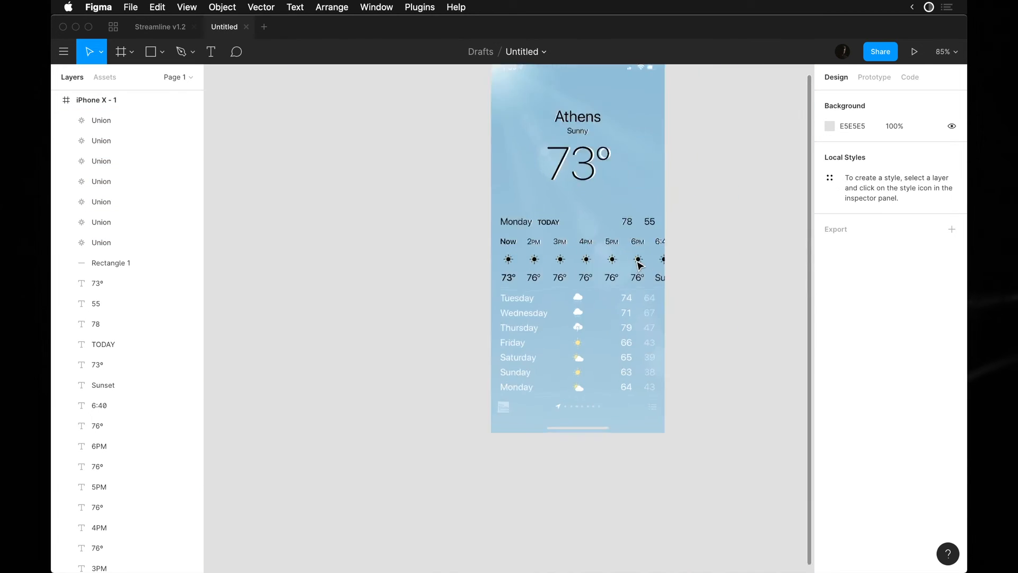
# Set the fill of the divider line above the hourly row to black, 000000
pyautogui.scroll(4, 523, 251)
pyautogui.scroll(6, 522, 251)
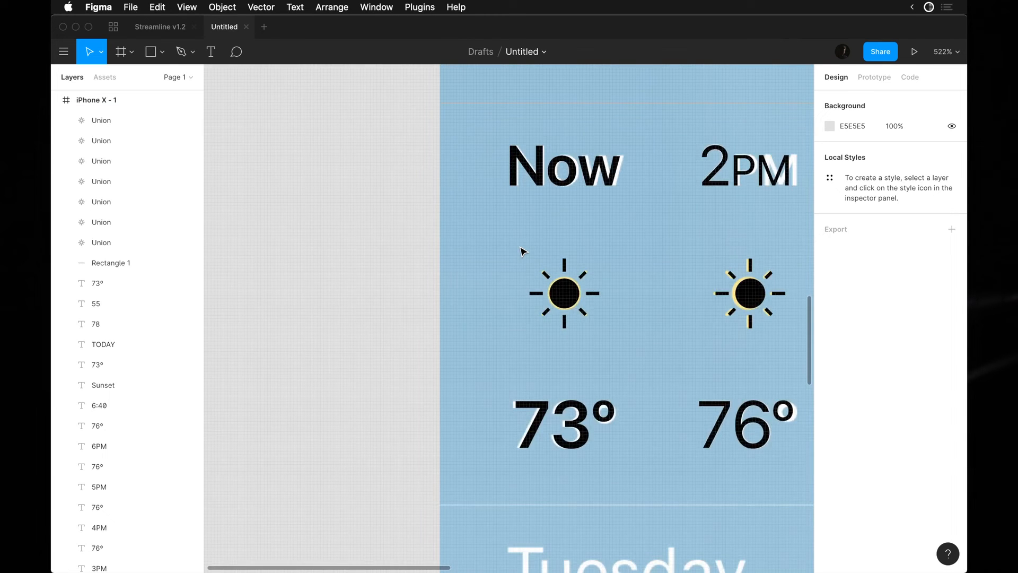
pyautogui.click(512, 169)
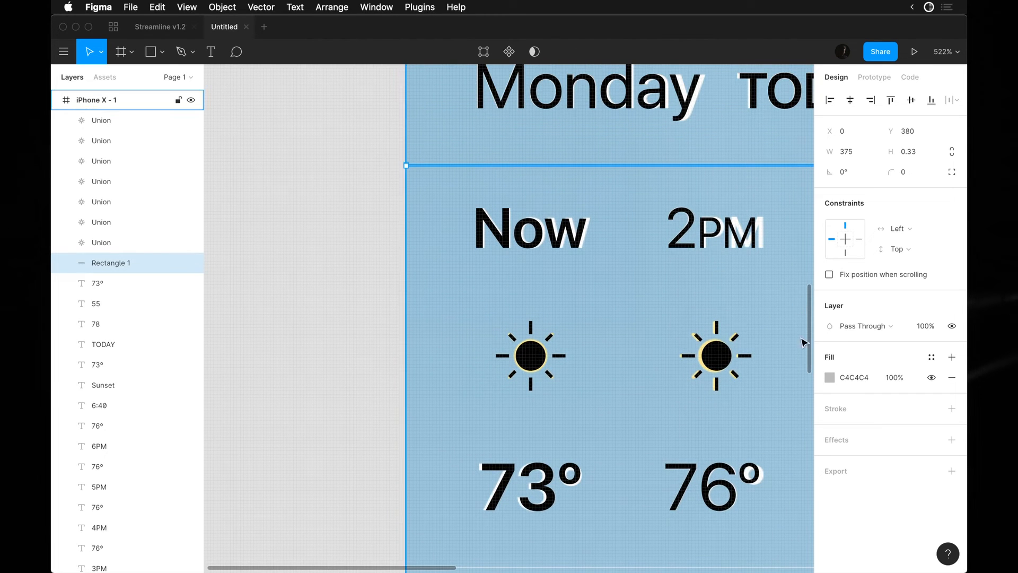
pyautogui.click(829, 377)
pyautogui.moveTo(738, 381); pyautogui.dragTo(596, 478)
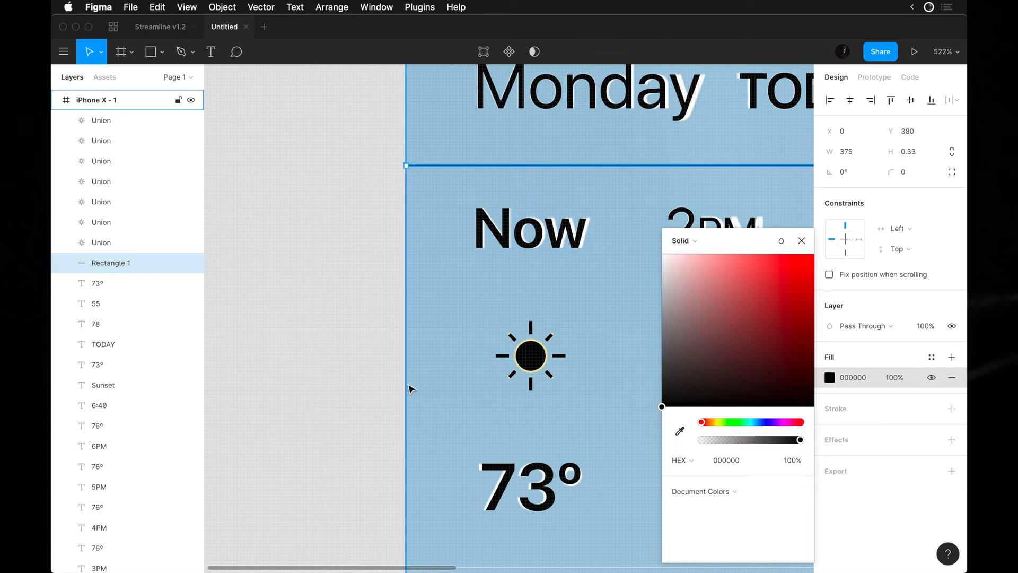
pyautogui.click(409, 389)
pyautogui.moveTo(448, 168); pyautogui.dragTo(462, 365)
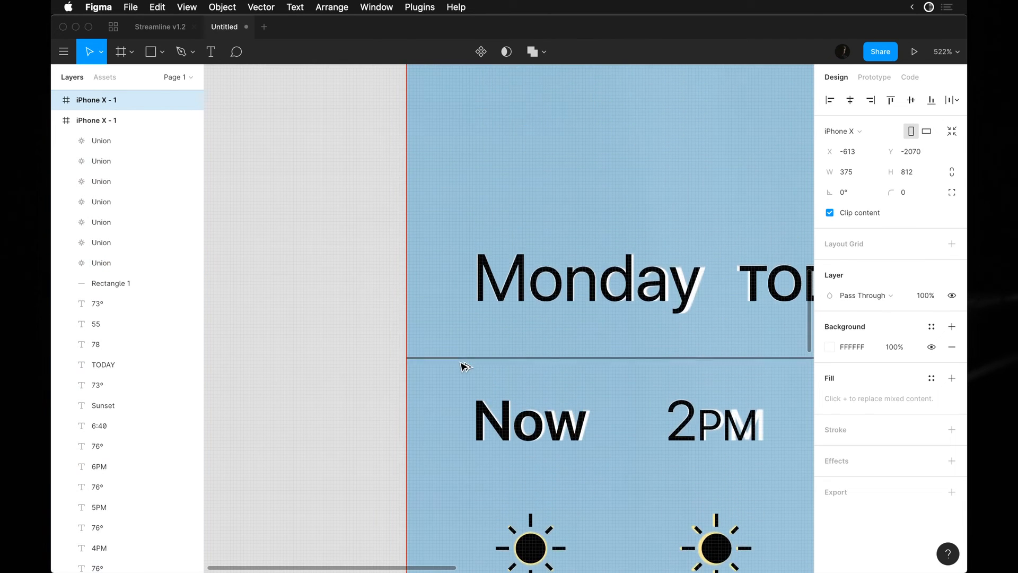
pyautogui.press('super+z')
pyautogui.scroll(-5, 462, 365)
pyautogui.click(369, 272)
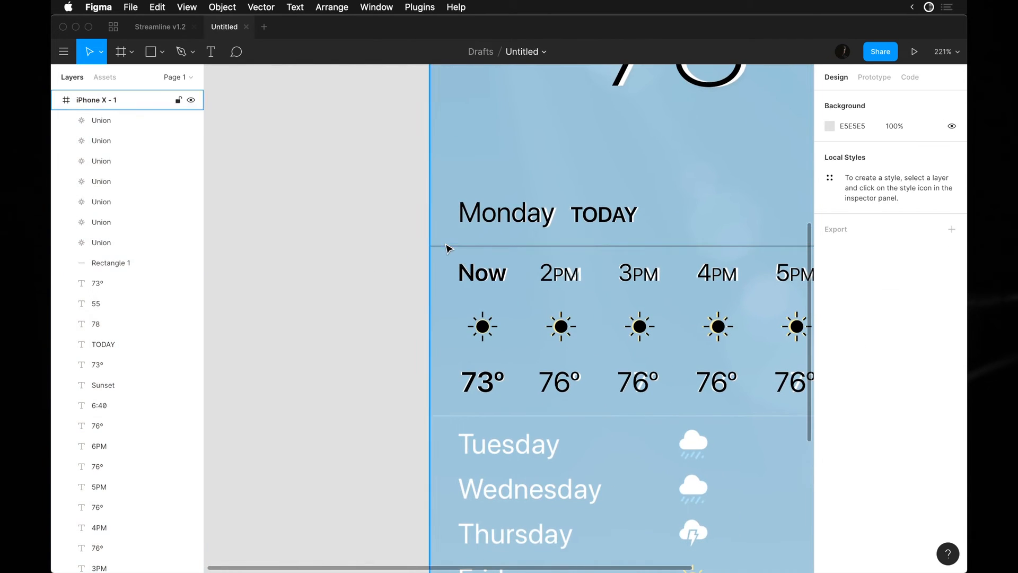
# Duplicate the black divider line and move the copy down 121 px to Y 501, beneath the hourly row
pyautogui.click(446, 247)
pyautogui.press('super+d')
pyautogui.hotkey('shift', 'Down')
pyautogui.hotkey('shift', 'Down')
pyautogui.hotkey('shift', 'Down')
pyautogui.hotkey('shift', 'Down')
pyautogui.hotkey('shift', 'Down')
pyautogui.hotkey('shift', 'Down')
pyautogui.hotkey('shift', 'Down')
pyautogui.hotkey('shift', 'Down')
pyautogui.hotkey('shift', 'Down')
pyautogui.hotkey('shift', 'Down')
pyautogui.hotkey('shift', 'Down')
pyautogui.hotkey('shift', 'Down')
pyautogui.press('Down')
pyautogui.scroll(-5, 387, 302)
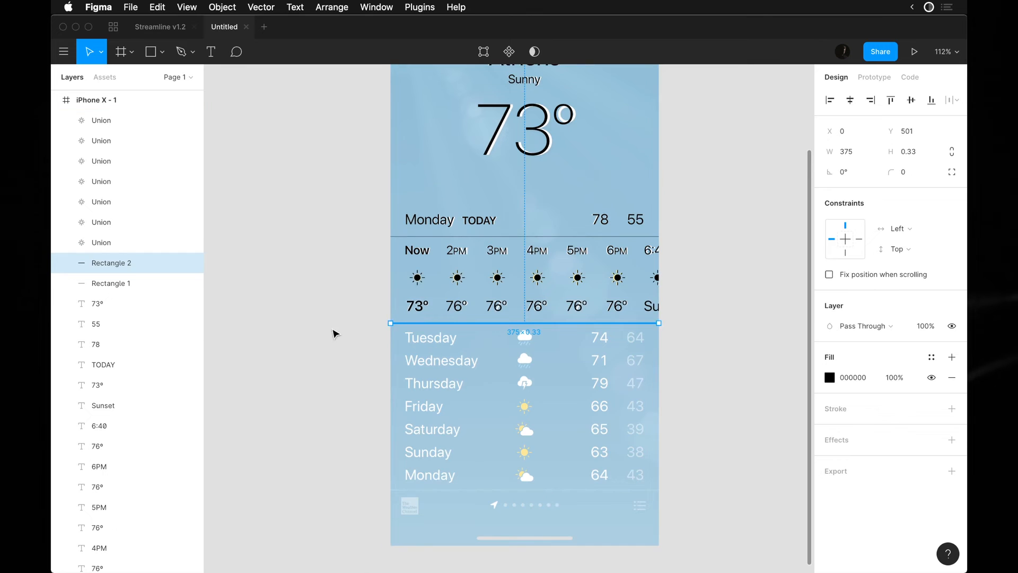
pyautogui.click(334, 332)
# Copy the Now label onto the screenshot's Tuesday row and set the copy to size 20 in Regular weight
pyautogui.scroll(3, 335, 275)
pyautogui.moveTo(438, 246); pyautogui.dragTo(444, 361)
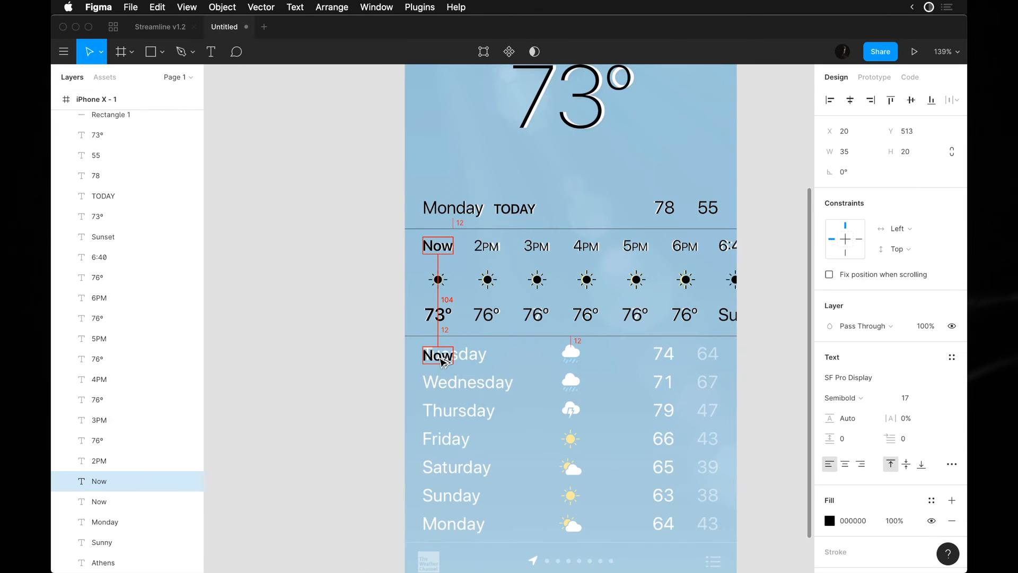
pyautogui.scroll(5, 444, 361)
pyautogui.click(910, 397)
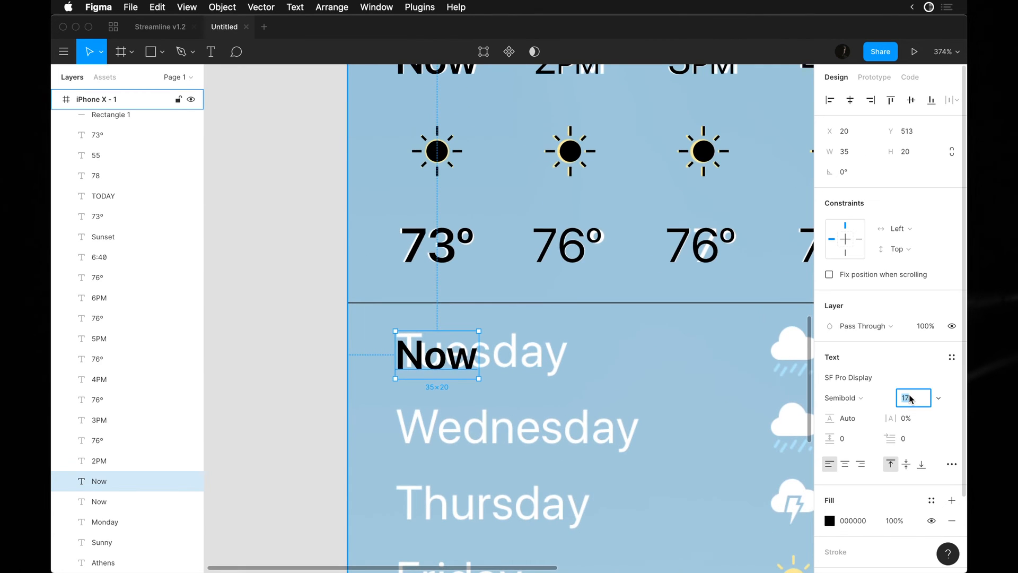
pyautogui.press('Up')
pyautogui.press('Up')
pyautogui.press('Up')
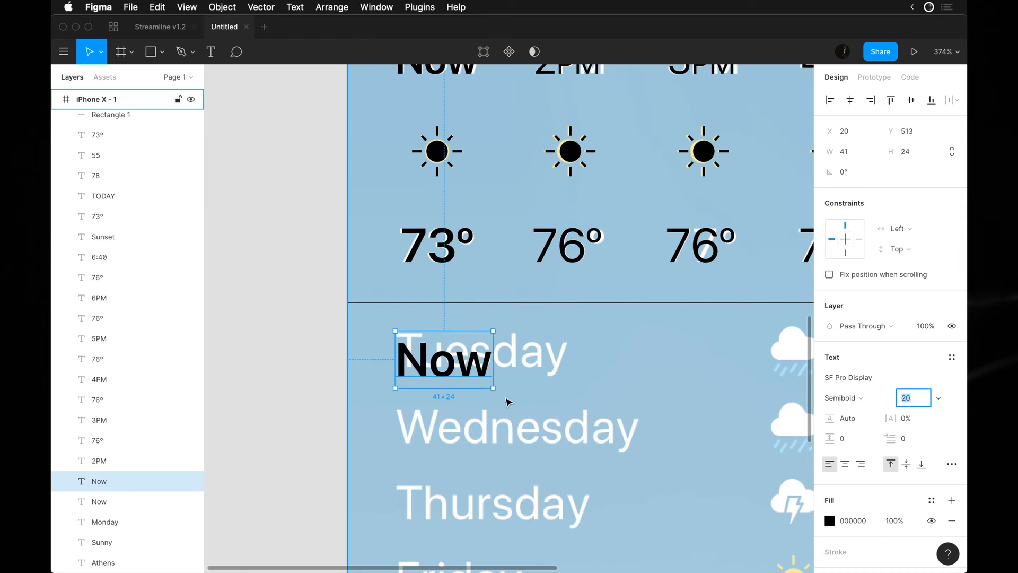
pyautogui.click(841, 399)
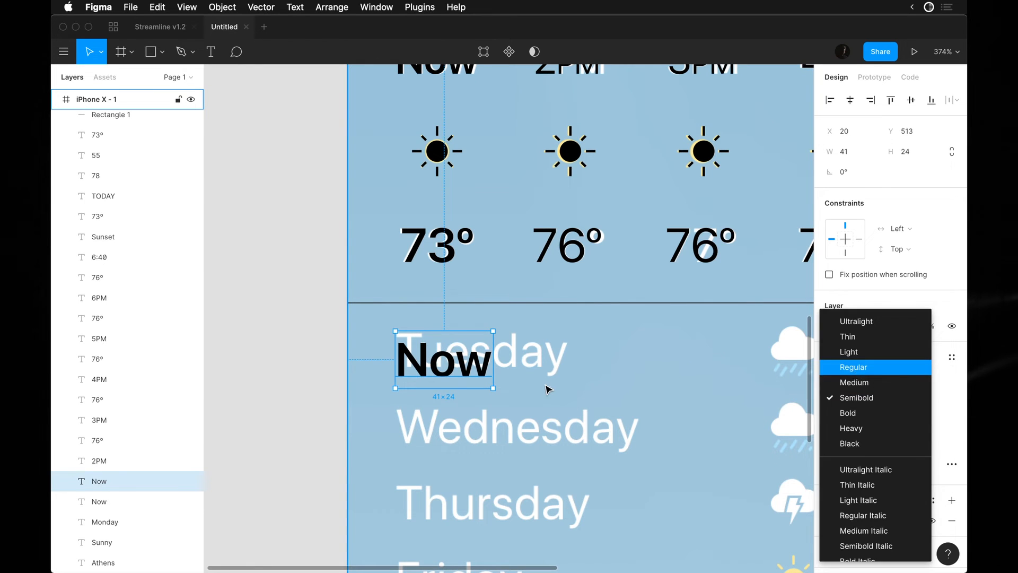
pyautogui.click(855, 367)
# Move the copied label up to Y 509 and change its text to Tuesday
pyautogui.moveTo(467, 371); pyautogui.dragTo(463, 365)
pyautogui.doubleClick(463, 365)
pyautogui.write('Tuesay')
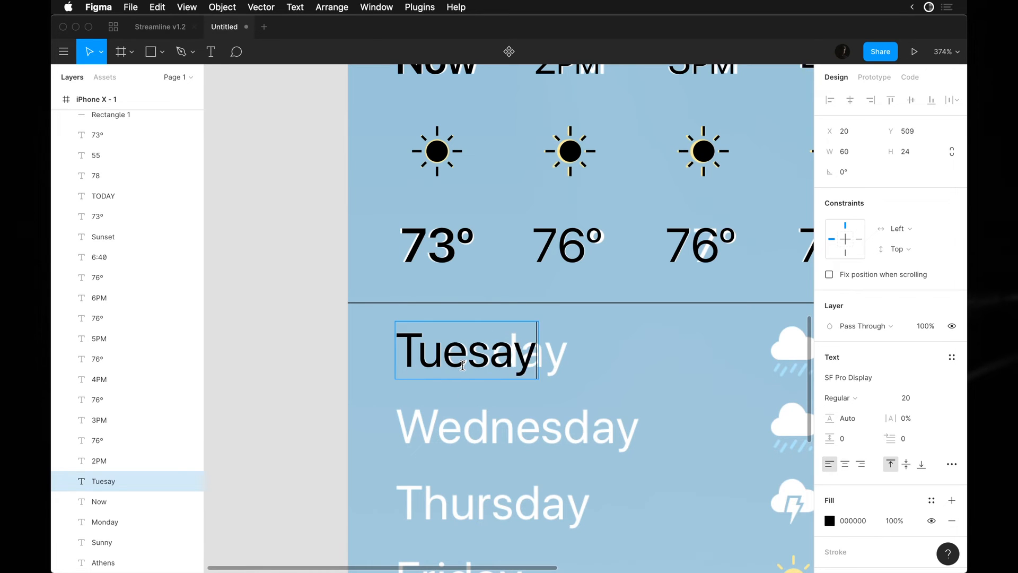
pyautogui.write('daty')
pyautogui.press('BackSpace')
pyautogui.press('BackSpace')
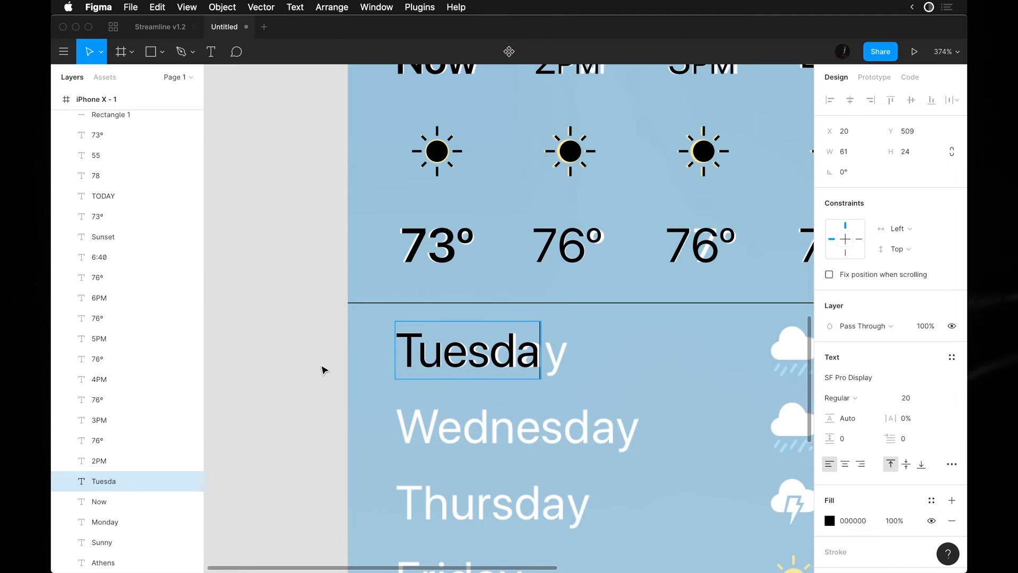
# Copy the 2PM column's sun onto the Tuesday row's weather icon at X 177, Y 509
pyautogui.hscroll(3, 427, 391)
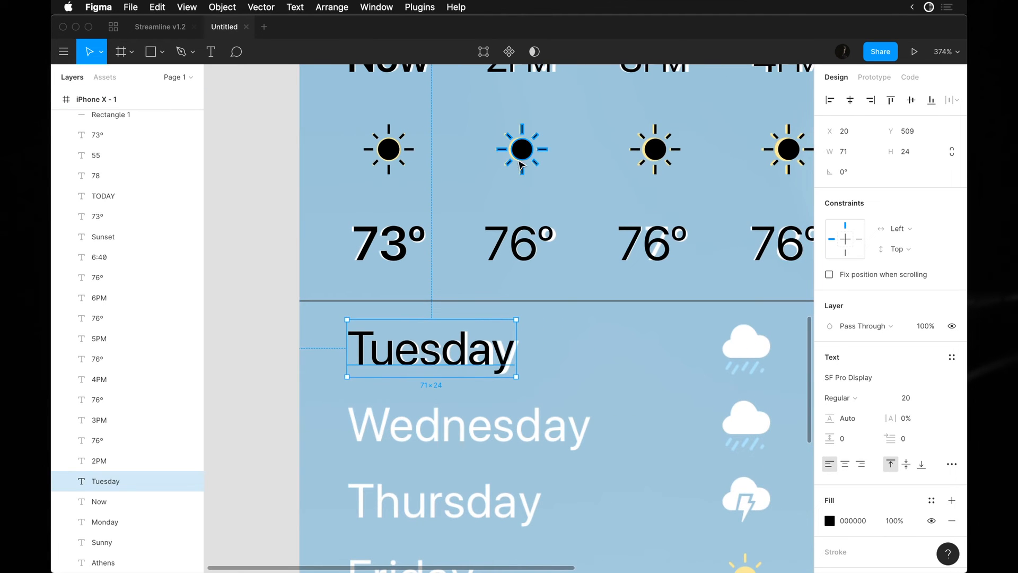
pyautogui.click(522, 151)
pyautogui.moveTo(525, 154); pyautogui.dragTo(748, 348)
pyautogui.hscroll(4, 748, 349)
pyautogui.scroll(-4, 749, 349)
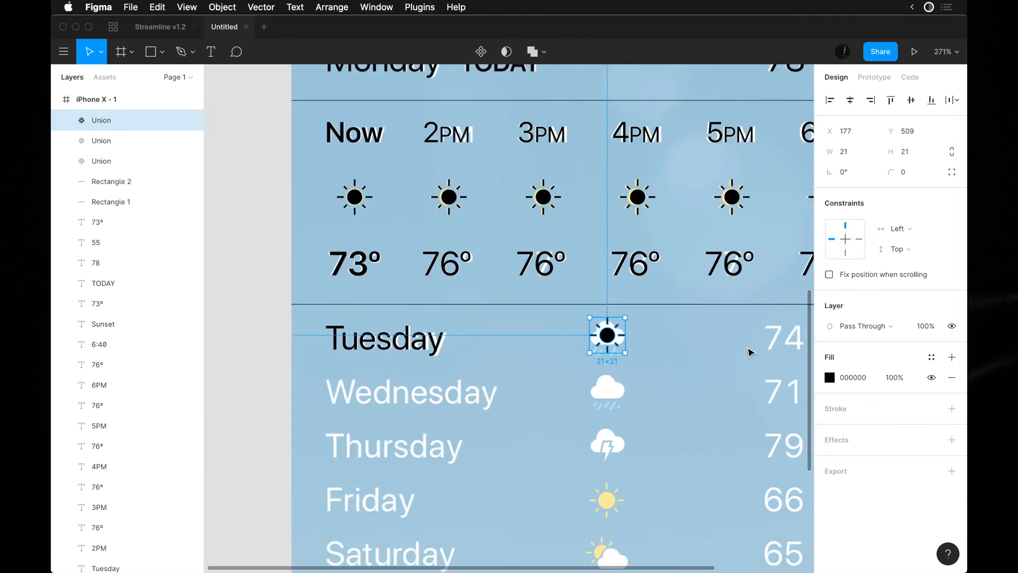
# Copy a 76º label from the hourly row onto Tuesday's high temperature and change its text to 74º
pyautogui.hscroll(3, 549, 326)
pyautogui.moveTo(555, 264); pyautogui.dragTo(698, 328)
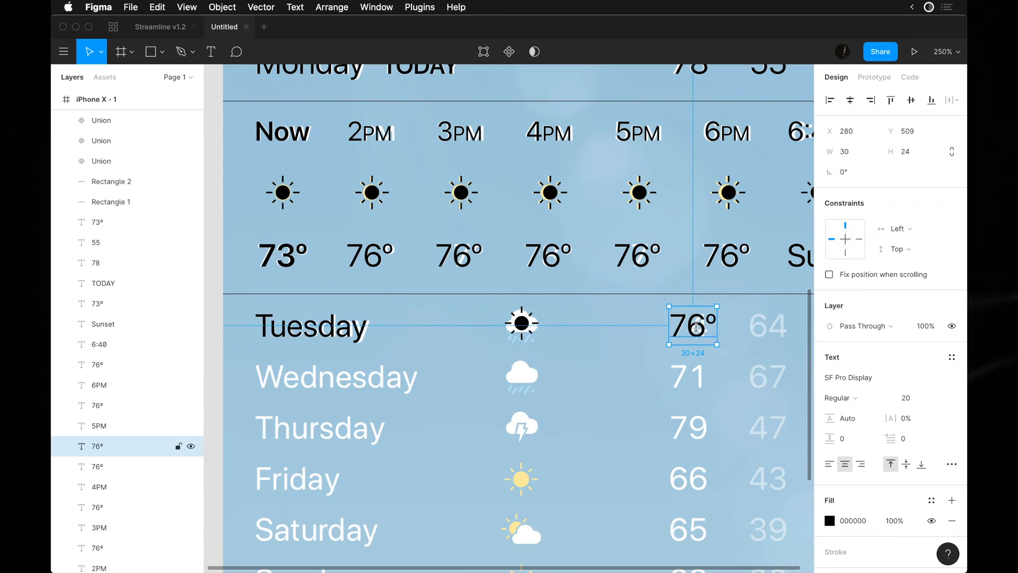
pyautogui.press('Escape')
# Duplicate the 74º label onto Tuesday's low temperature and remove the degree sign from the high-temperature label
pyautogui.hscroll(2, 689, 326)
pyautogui.moveTo(663, 321); pyautogui.dragTo(733, 322)
pyautogui.doubleClick(672, 316)
pyautogui.press('BackSpace')
pyautogui.press('Escape')
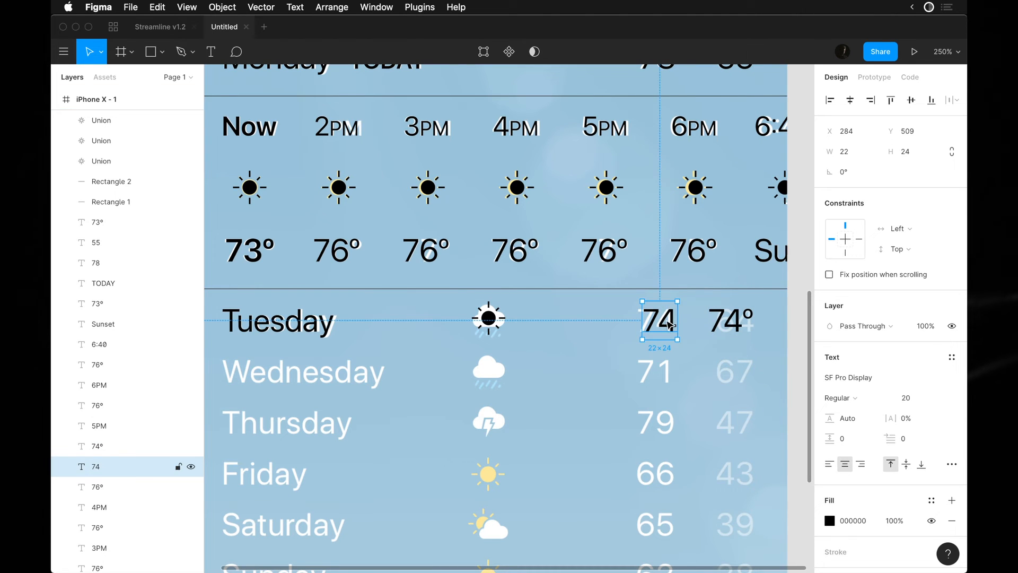
# Change the text of Tuesday's low-temperature label to 64
pyautogui.click(727, 318)
pyautogui.press('Return')
pyautogui.write('64')
pyautogui.press('Escape')
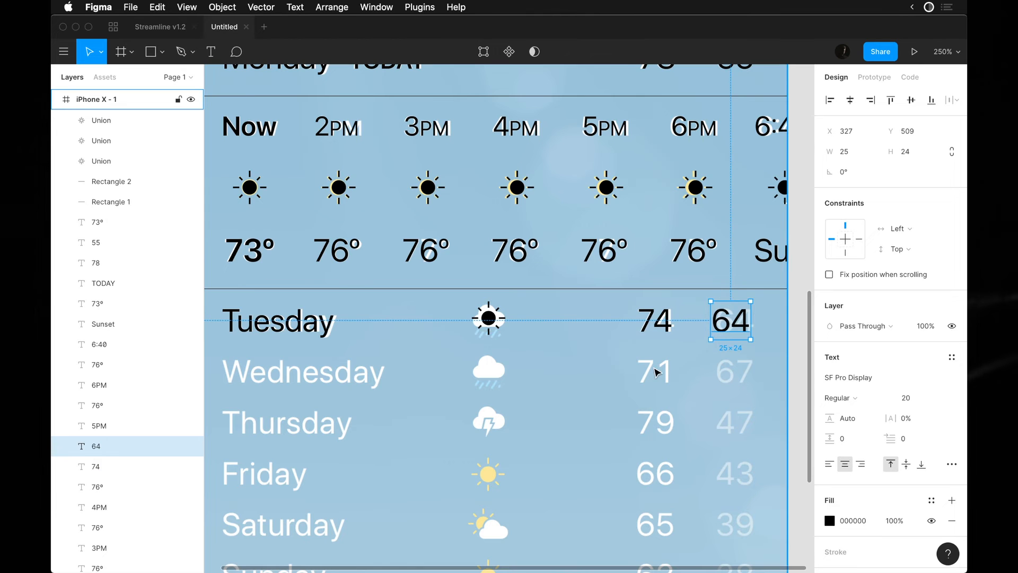
# Group the Tuesday label, its sun and the 74 and 64 temperatures, and name the group day
pyautogui.hscroll(-2, 657, 371)
pyautogui.scroll(-4, 657, 371)
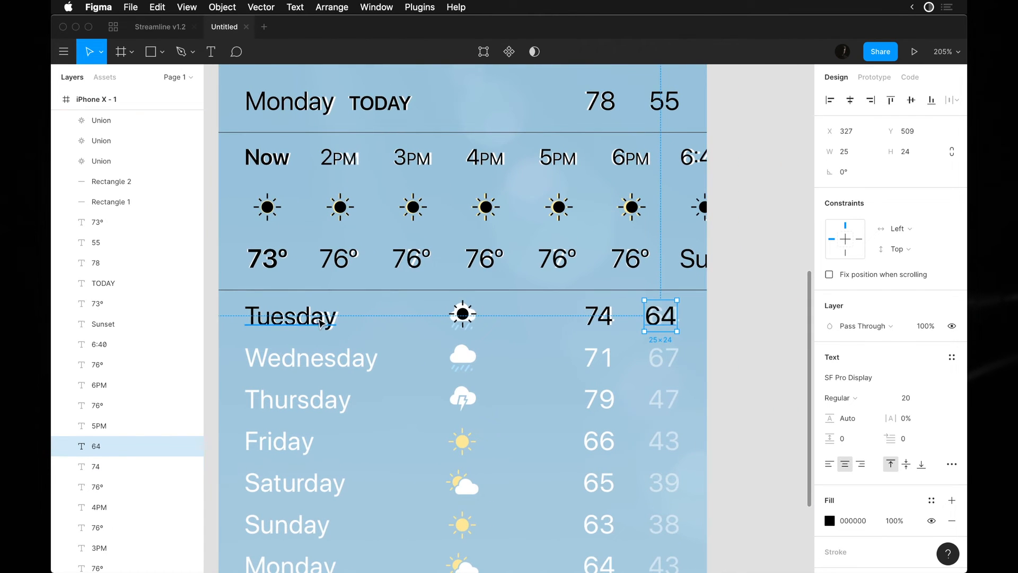
pyautogui.click(320, 321)
pyautogui.keyDown('shift'); pyautogui.click(462, 314); pyautogui.keyUp('shift')
pyautogui.keyDown('shift'); pyautogui.click(598, 322); pyautogui.keyUp('shift')
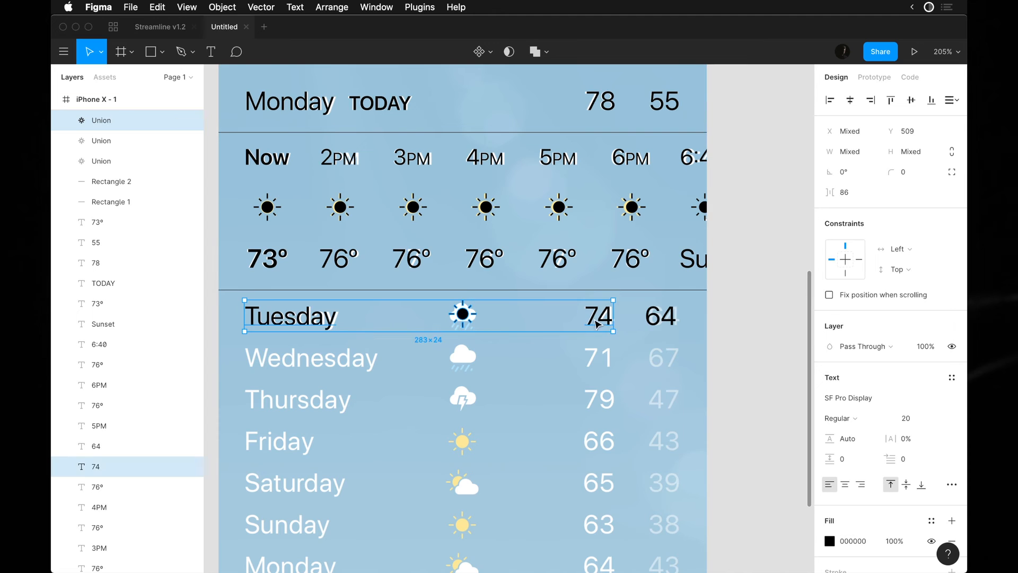
pyautogui.keyDown('shift'); pyautogui.click(660, 318); pyautogui.keyUp('shift')
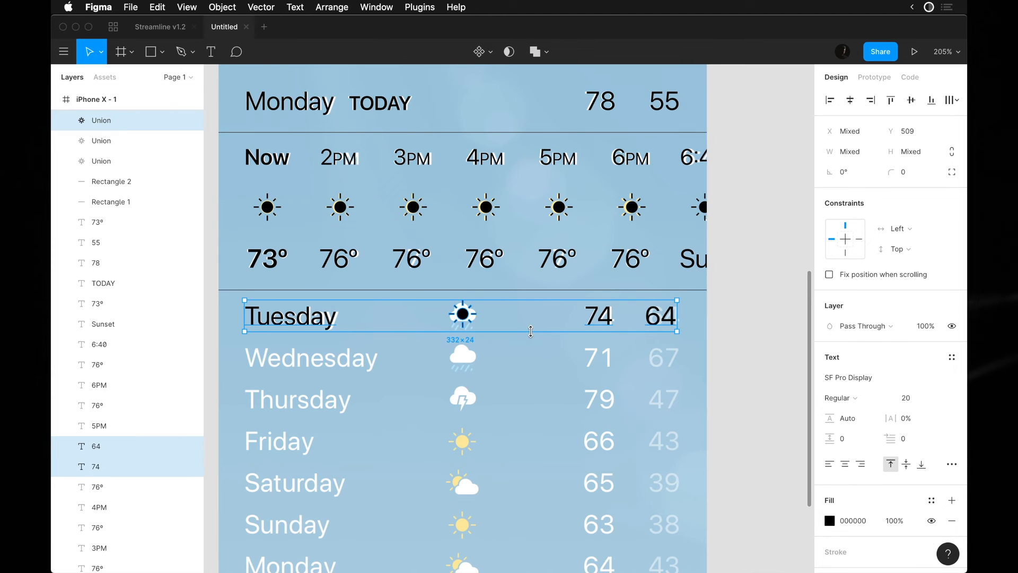
pyautogui.press('super+g')
pyautogui.press('super+r')
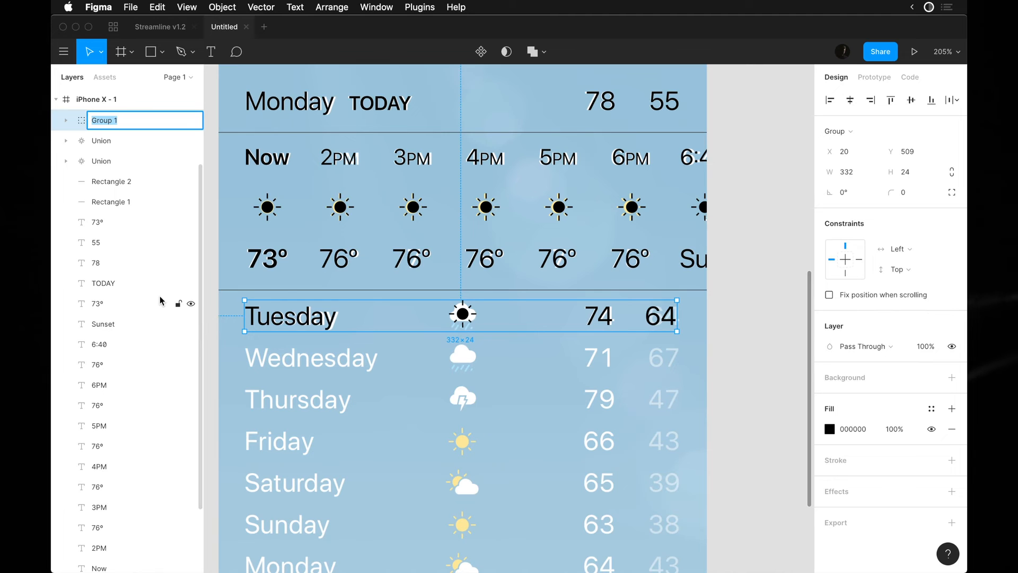
pyautogui.press('Return')
# Copy the day group straight down onto the Wednesday row at Y 541
pyautogui.scroll(-1, 150, 337)
pyautogui.hscroll(-3, 282, 342)
pyautogui.scroll(-2, 281, 342)
pyautogui.scroll(-1, 321, 337)
pyautogui.click(386, 278)
pyautogui.click(391, 253)
pyautogui.moveTo(402, 254); pyautogui.dragTo(413, 292)
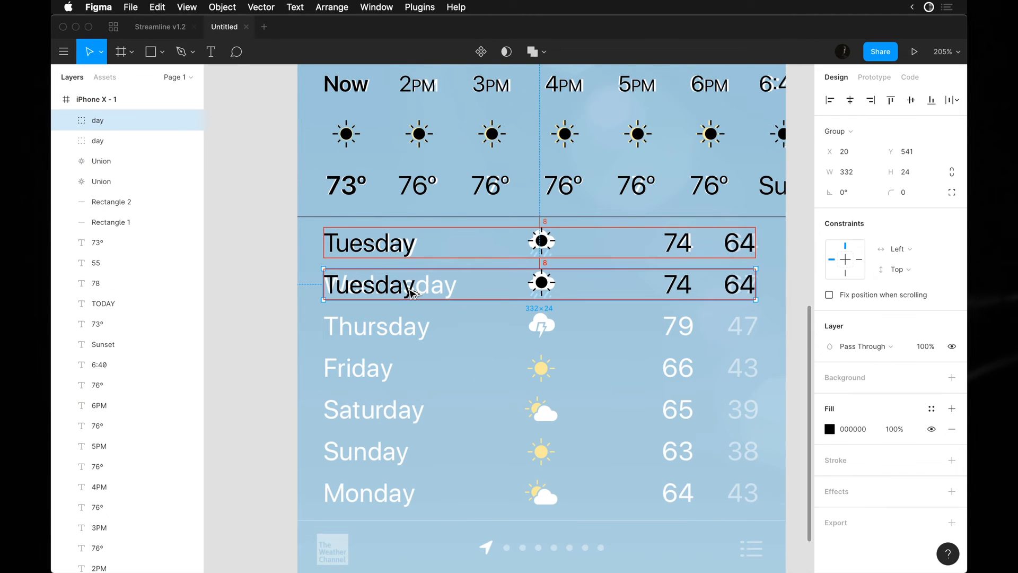
# Repeat the day group duplicate five times, filling the rows from Thursday down to the last Monday
pyautogui.scroll(-1, 495, 348)
pyautogui.hscroll(1, 496, 348)
pyautogui.press('super+d')
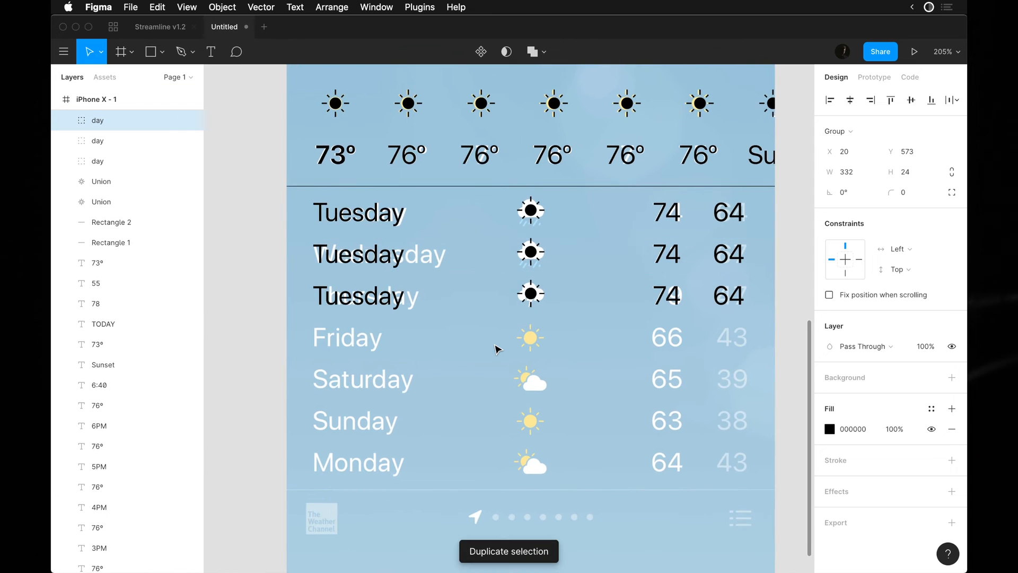
pyautogui.press('super+d')
pyautogui.press('super+d')
pyautogui.press('super+d')
pyautogui.press('super+d')
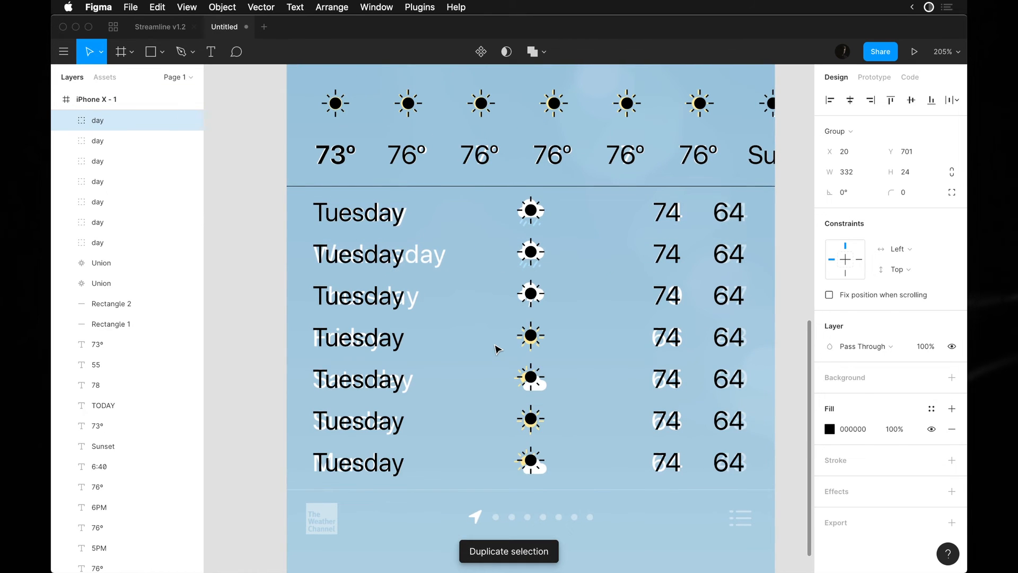
# Change the day names in the second, third and fourth forecast rows to Wednesday, Thursday and Friday
pyautogui.doubleClick(372, 258)
pyautogui.doubleClick(371, 258)
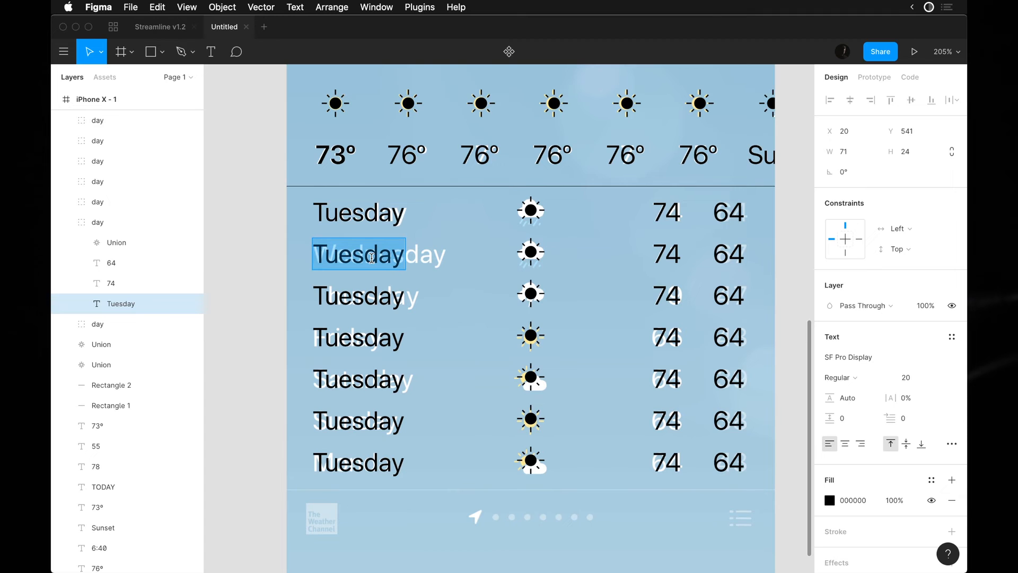
pyautogui.write('Wedn')
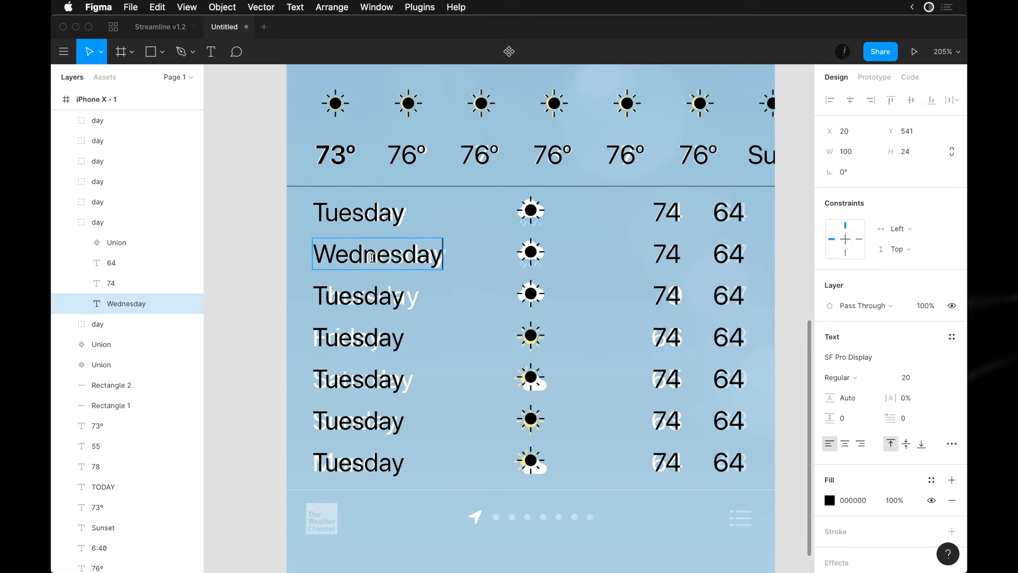
pyautogui.doubleClick(360, 301)
pyautogui.write('Thur')
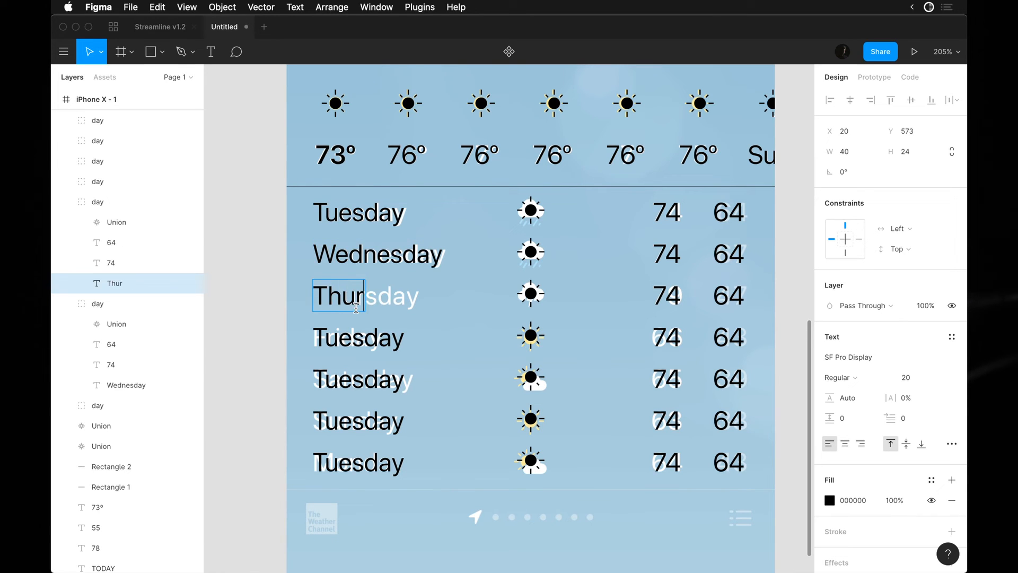
pyautogui.doubleClick(355, 338)
pyautogui.write('Friday')
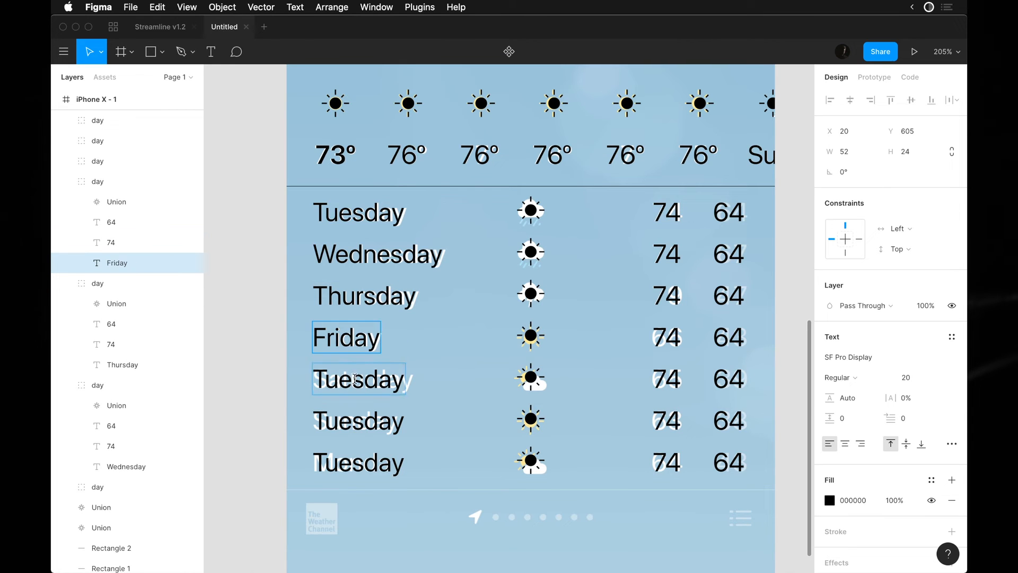
# Change the day names in the fifth, sixth and seventh forecast rows to Saturday, Sunday and MOnday
pyautogui.doubleClick(354, 378)
pyautogui.write('Satur')
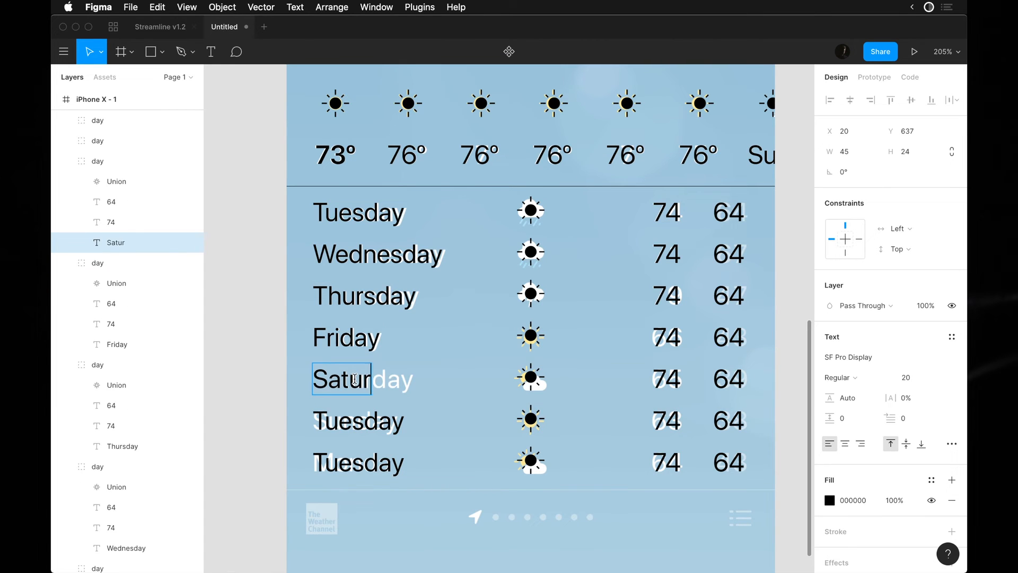
pyautogui.doubleClick(358, 422)
pyautogui.write('Sun')
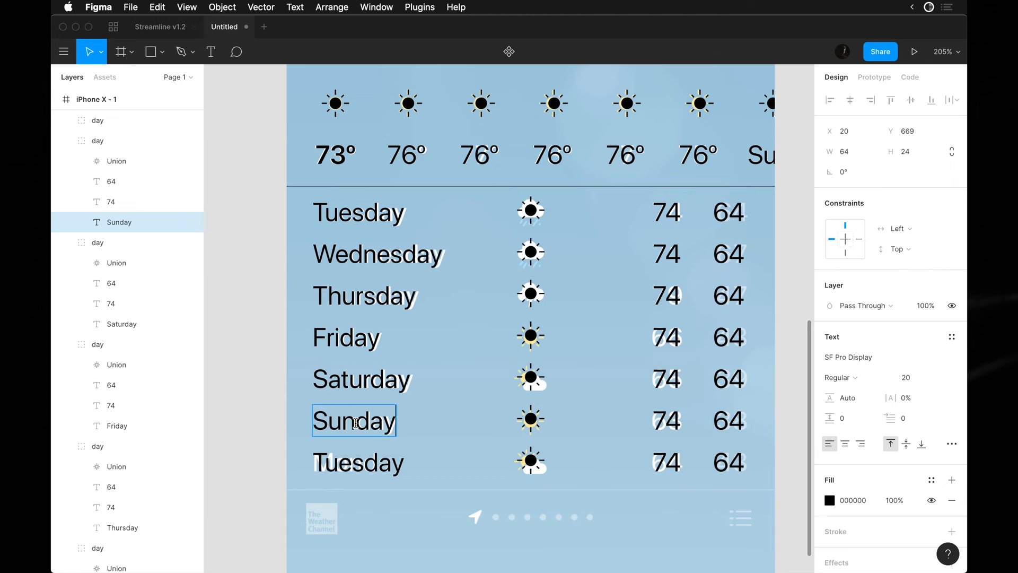
pyautogui.doubleClick(345, 466)
pyautogui.write('MOnday')
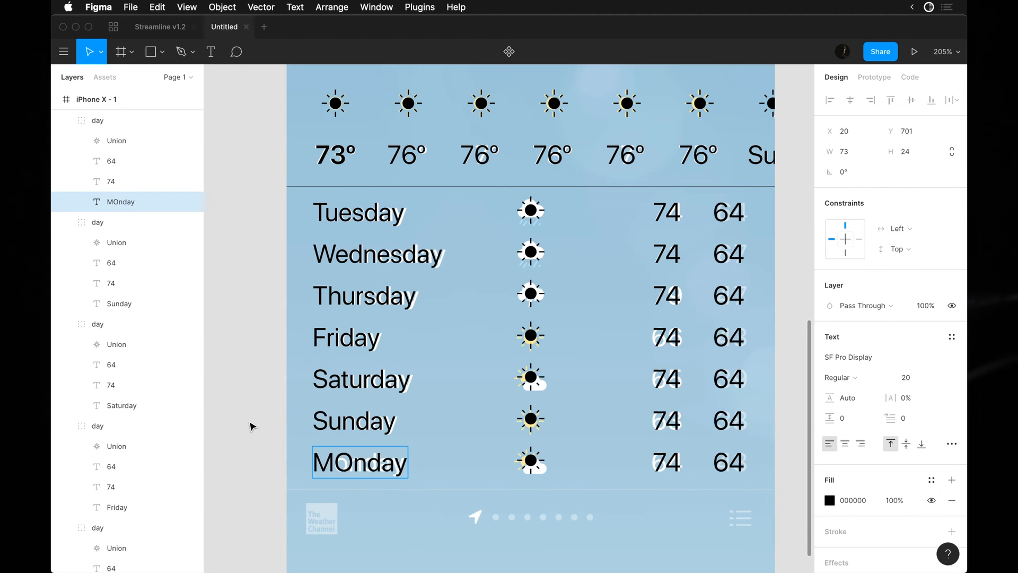
pyautogui.click(251, 425)
# Copy the divider line above the daily forecast down below its last row, at Y 733
pyautogui.scroll(-2, 265, 424)
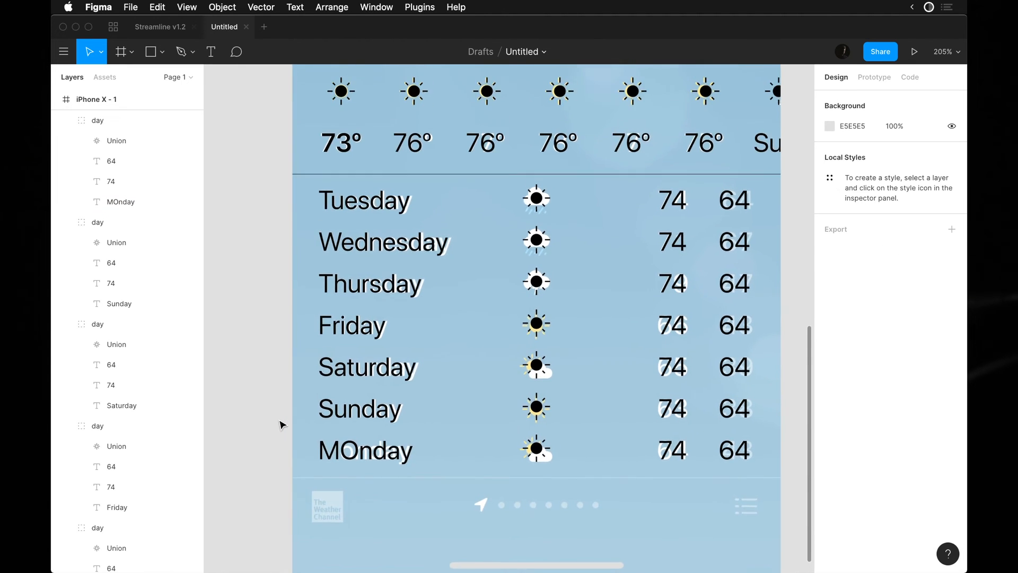
pyautogui.scroll(-2, 282, 424)
pyautogui.moveTo(318, 151); pyautogui.dragTo(315, 455)
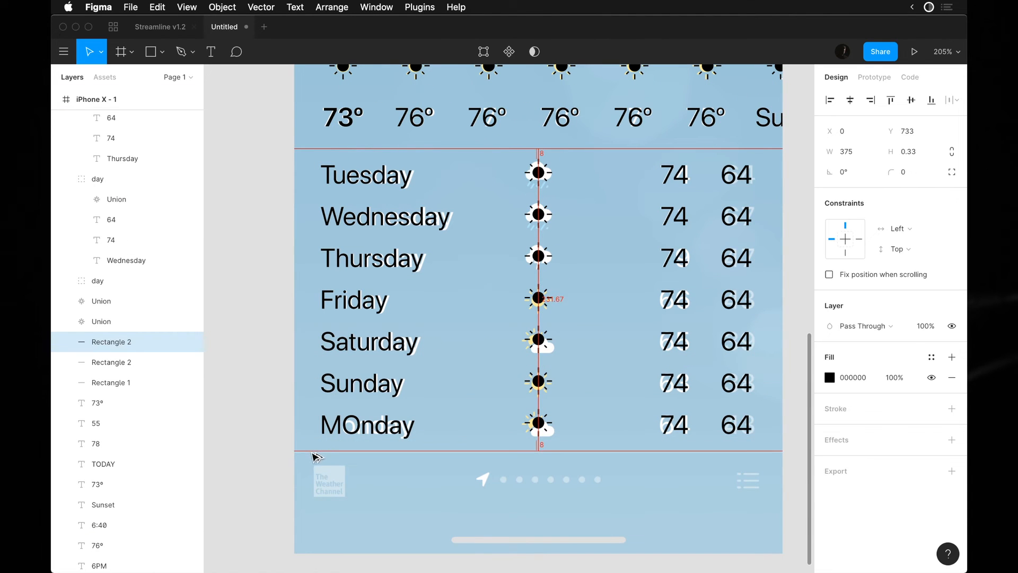
# Correct the last forecast row's day name from MOnday to Monday
pyautogui.doubleClick(345, 429)
pyautogui.click(356, 424)
pyautogui.press('BackSpace')
pyautogui.write('o')
pyautogui.click(262, 409)
# Draw a 5 by 5 circle over the first page-indicator dot and fill it black
pyautogui.scroll(5, 504, 479)
pyautogui.scroll(-2, 507, 478)
pyautogui.scroll(4, 508, 478)
pyautogui.press('o')
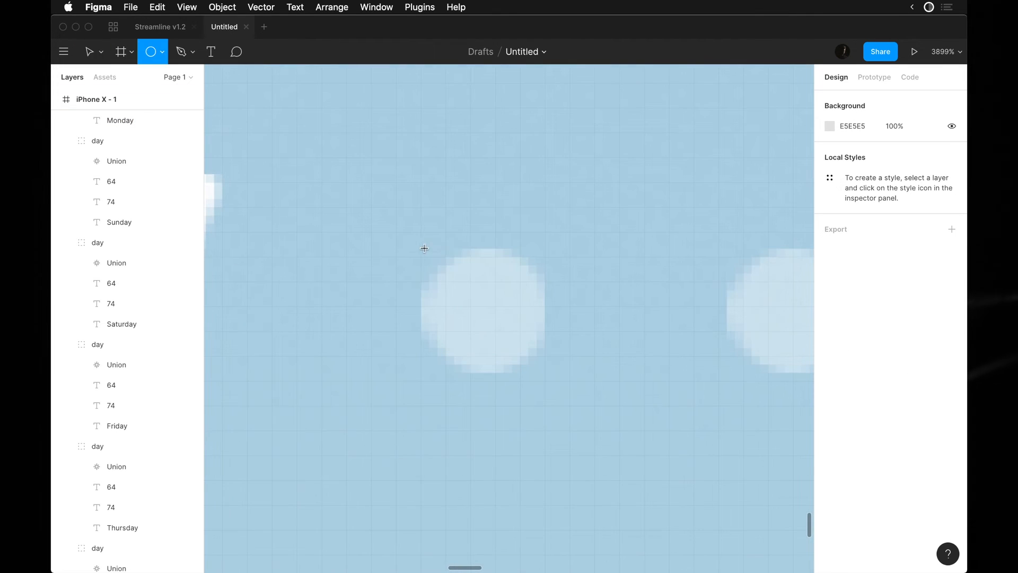
pyautogui.moveTo(441, 267); pyautogui.dragTo(543, 369)
pyautogui.click(829, 379)
pyautogui.moveTo(696, 312)
pyautogui.mouseDown()
pyautogui.moveTo(665, 390)
pyautogui.moveTo(618, 459)
pyautogui.mouseUp()
pyautogui.click(618, 460)
pyautogui.scroll(-5, 618, 460)
pyautogui.scroll(-4, 618, 463)
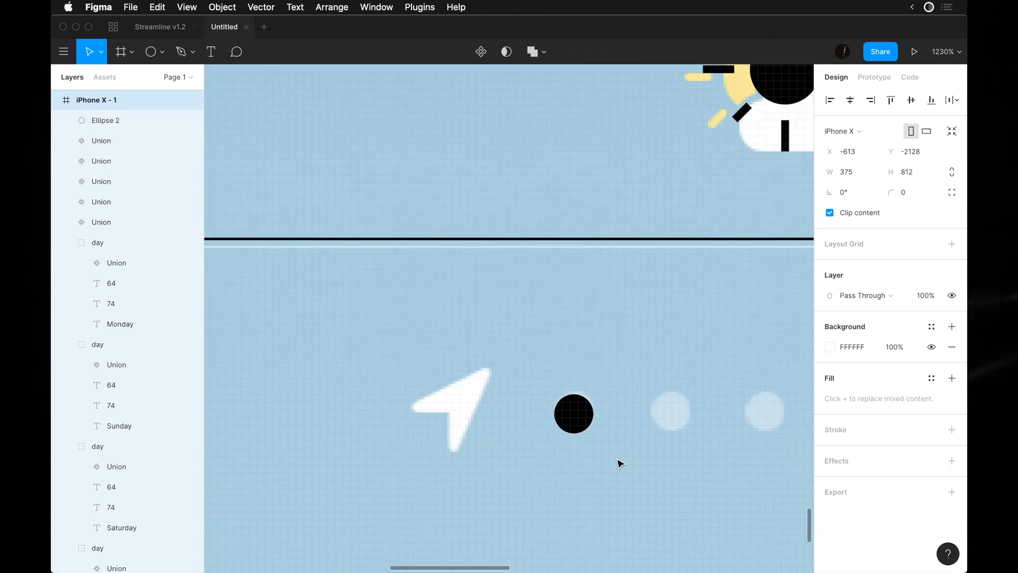
# Copy the black circle onto the second page-indicator dot and repeat the duplicate four times along the row
pyautogui.moveTo(504, 406); pyautogui.dragTo(588, 414)
pyautogui.hscroll(5, 587, 414)
pyautogui.press('super+d')
pyautogui.hscroll(1, 585, 416)
pyautogui.press('super+d')
pyautogui.press('super+d')
pyautogui.press('super+d')
# Draw a 10 by 11 rectangle over the white location arrow, at X 140, Y 749
pyautogui.hscroll(-5, 584, 418)
pyautogui.scroll(-3, 584, 418)
pyautogui.scroll(5, 418, 367)
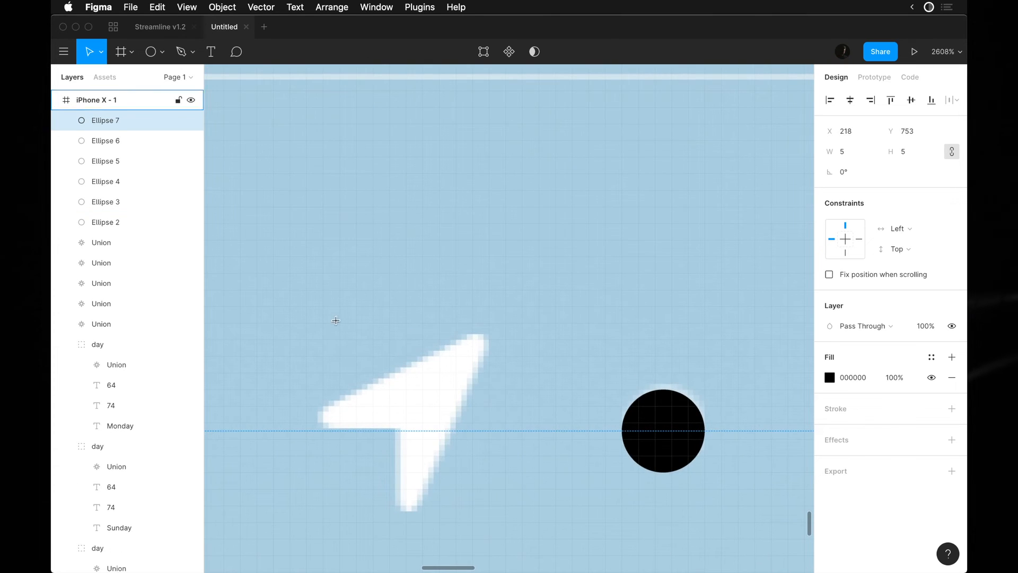
pyautogui.press('r')
pyautogui.moveTo(323, 323); pyautogui.dragTo(488, 505)
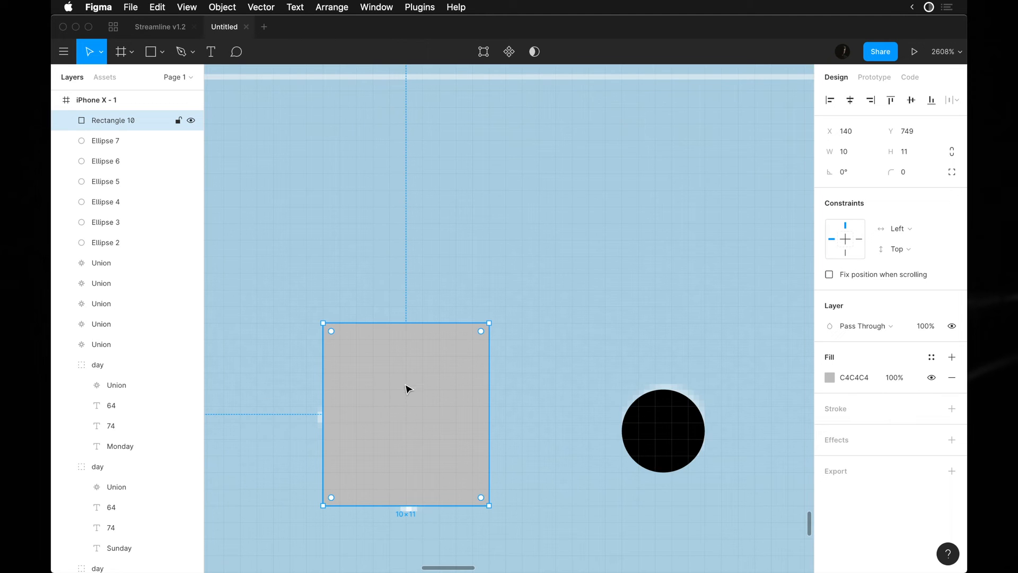
# Fill the rectangle with the black sampled from the neighbouring dot and set its opacity to 50%
pyautogui.press('i')
pyautogui.click(633, 457)
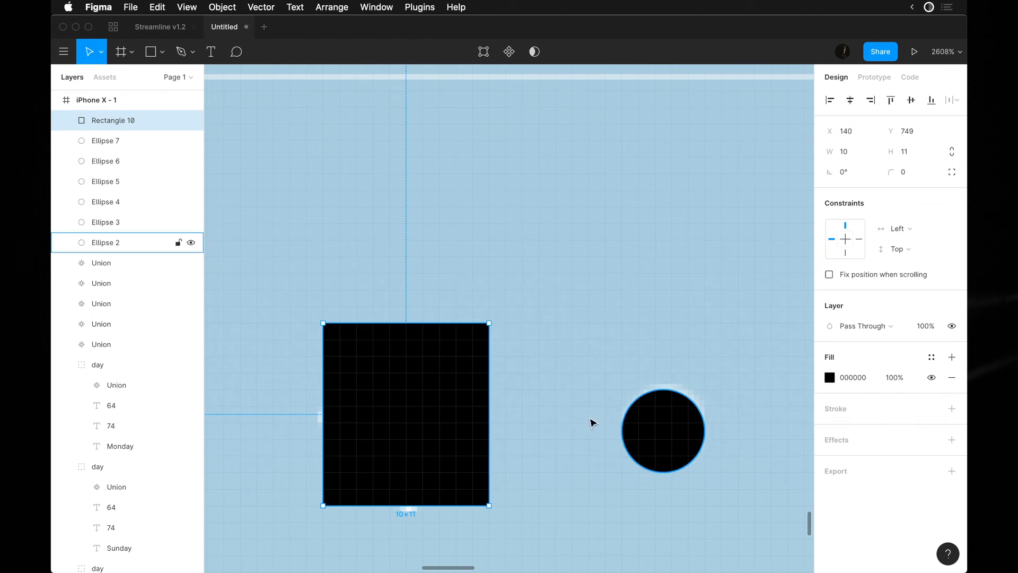
pyautogui.press('5')
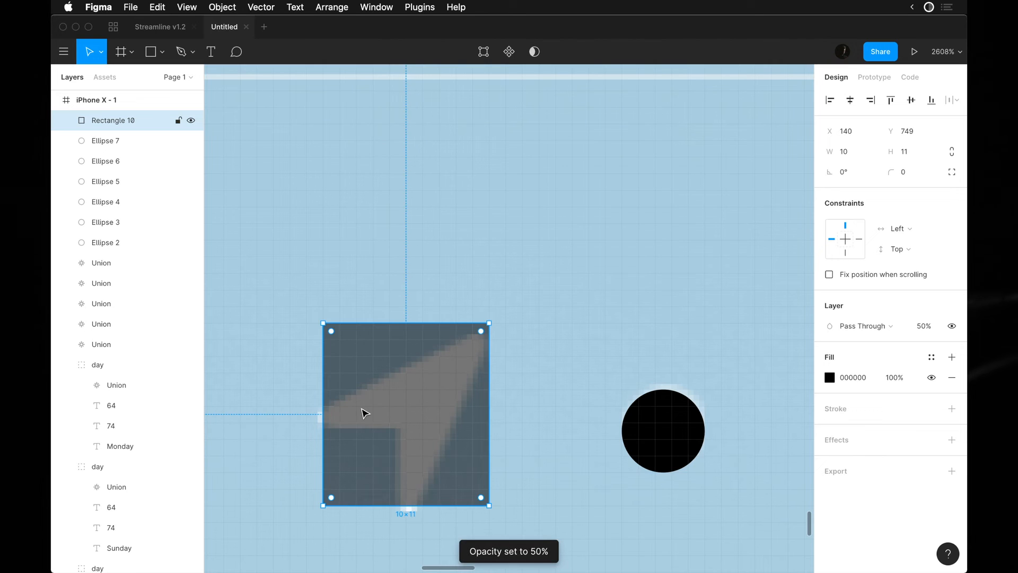
# Edit the rectangle's points, lowering the top-left corner by 5 px and moving the bottom-right corner to X 146, Y 760
pyautogui.doubleClick(365, 413)
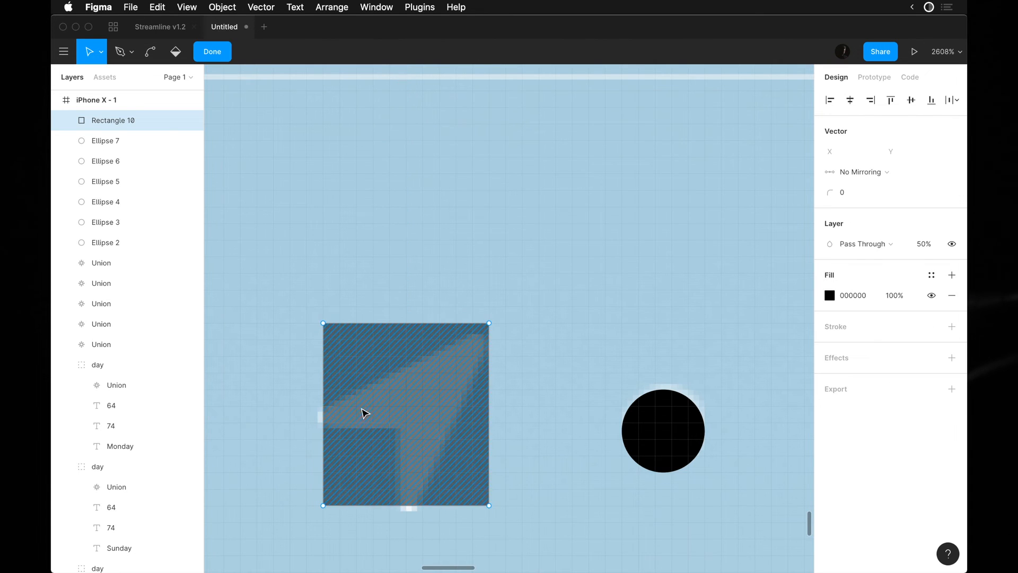
pyautogui.moveTo(307, 300); pyautogui.dragTo(335, 360)
pyautogui.press('Down')
pyautogui.press('Down')
pyautogui.press('Down')
pyautogui.press('Down')
pyautogui.press('Down')
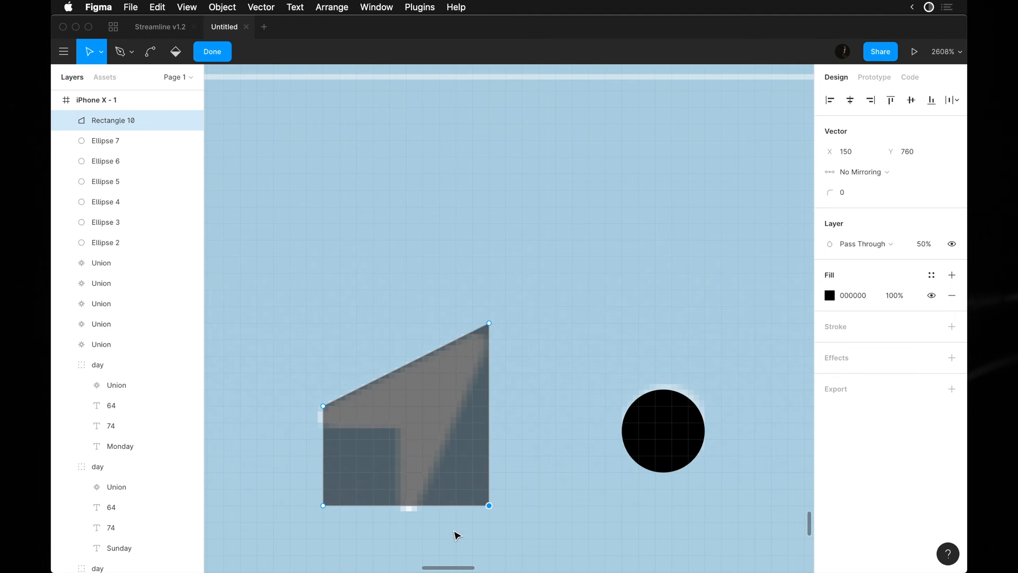
pyautogui.press('Left')
pyautogui.press('Left')
pyautogui.press('Left')
pyautogui.press('Left')
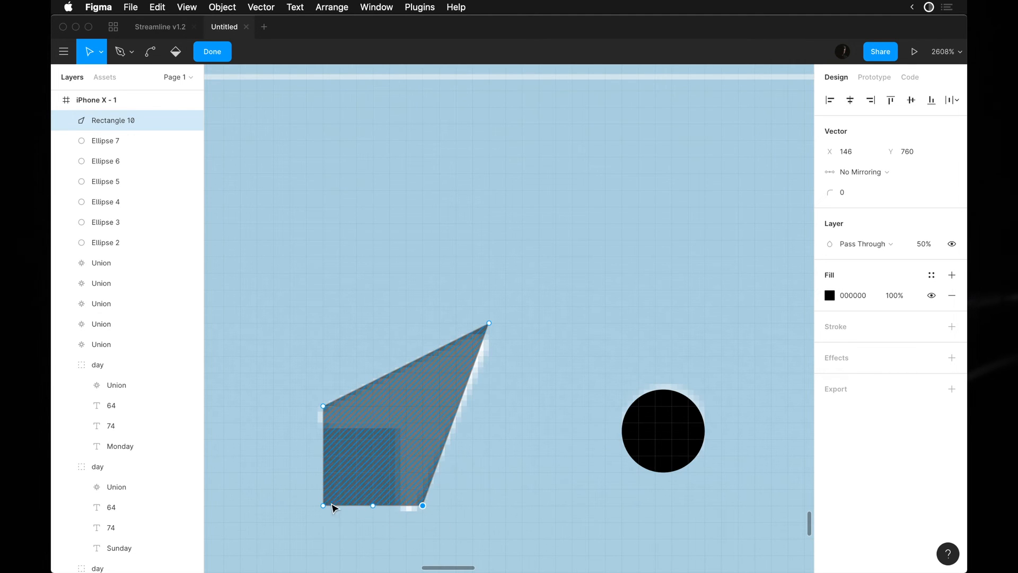
# Move the shape's bottom-left corner inward to X 145, Y 755 to form the arrow's notch
pyautogui.press('Up')
pyautogui.press('Up')
pyautogui.press('Up')
pyautogui.press('Up')
pyautogui.press('Up')
pyautogui.press('Right')
pyautogui.press('Right')
pyautogui.press('Right')
pyautogui.press('Right')
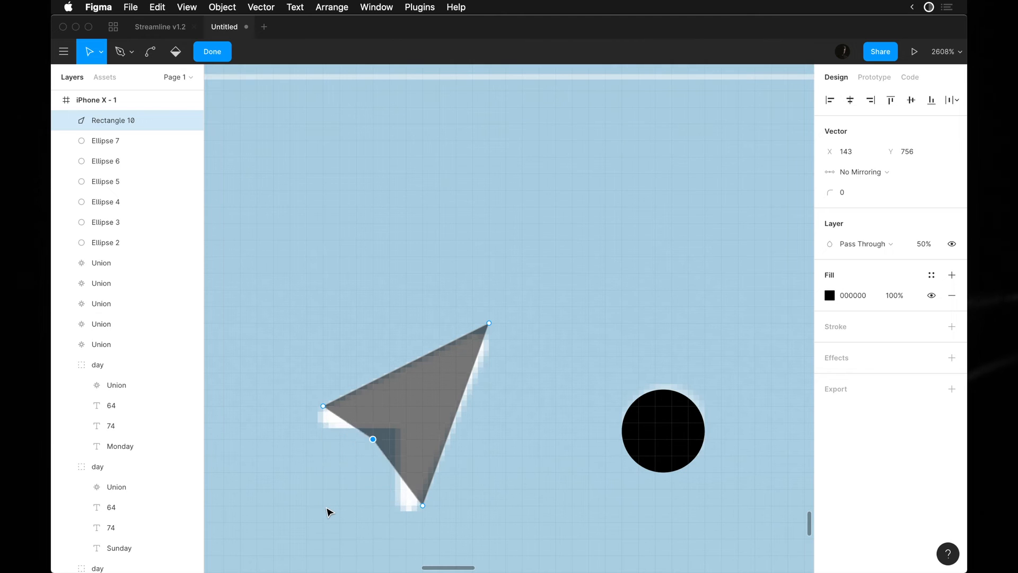
pyautogui.press('Right')
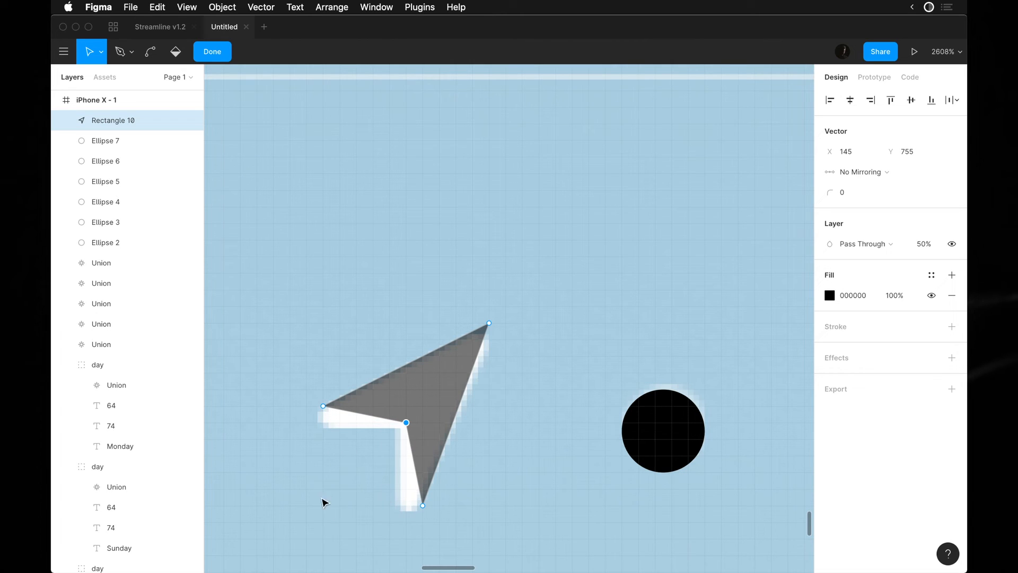
# Move the arrow's left tip to X 138, Y 755 and its bottom tip to X 145, Y 762
pyautogui.press('Left')
pyautogui.press('Down')
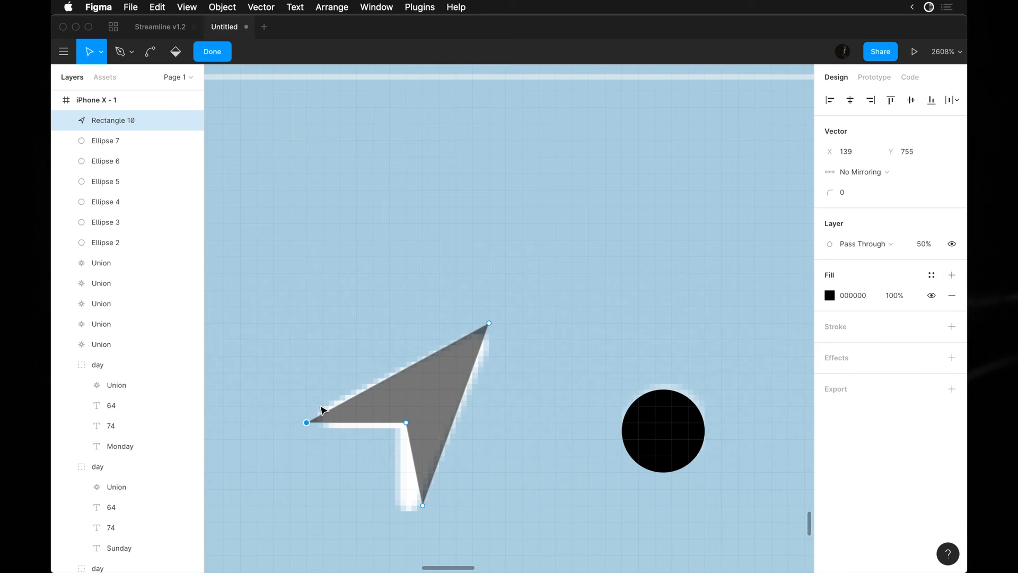
pyautogui.press('Left')
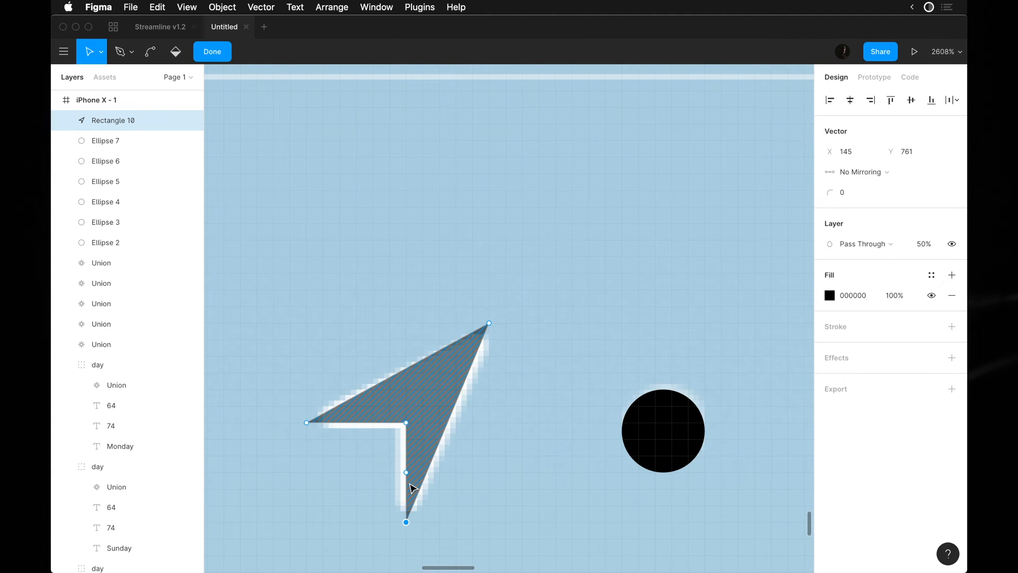
pyautogui.press('Down')
pyautogui.press('Left')
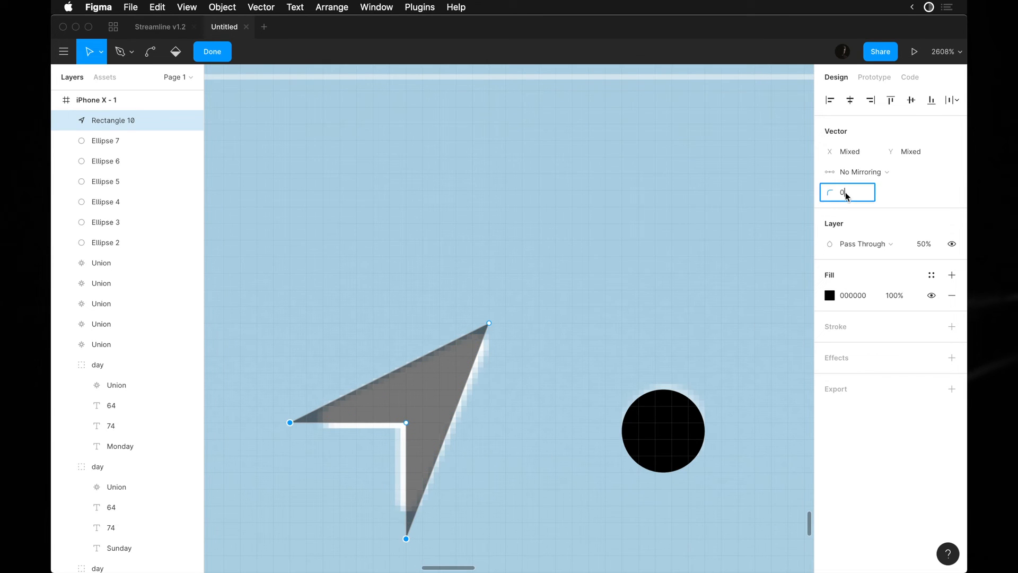
# Round the arrow's left and bottom tips with a corner radius of 1 and move the left tip to X 135, Y 756
pyautogui.press('Up')
pyautogui.click(291, 423)
pyautogui.press('Left')
pyautogui.press('Left')
pyautogui.press('Left')
pyautogui.press('Down')
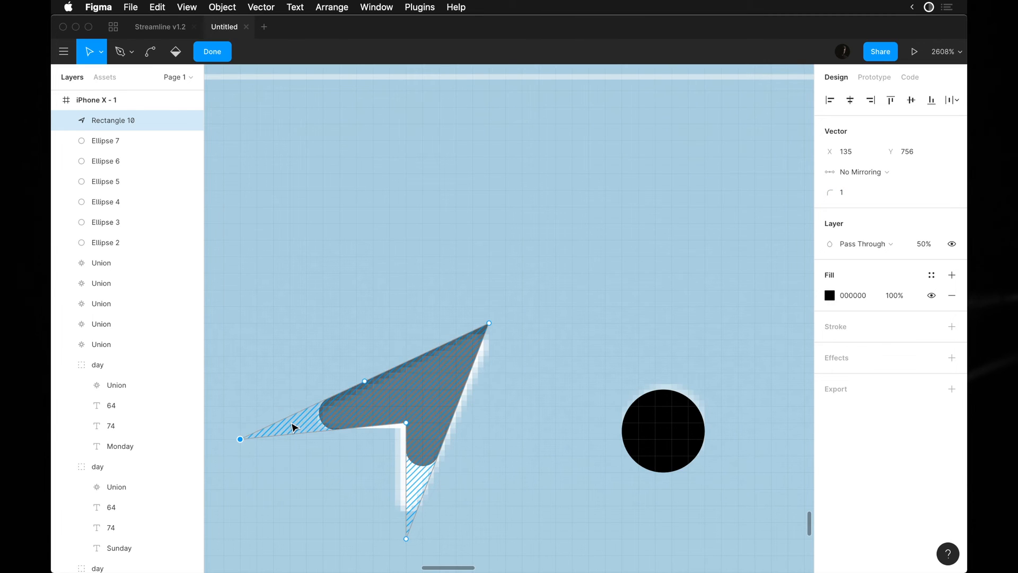
pyautogui.press('Down')
pyautogui.press('Right')
pyautogui.scroll(-2, 406, 542)
# Extend the arrow's bottom tip to X 144, Y 767
pyautogui.click(413, 483)
pyautogui.press('Down')
pyautogui.press('Down')
pyautogui.press('Left')
pyautogui.press('Down')
pyautogui.press('Down')
pyautogui.press('Down')
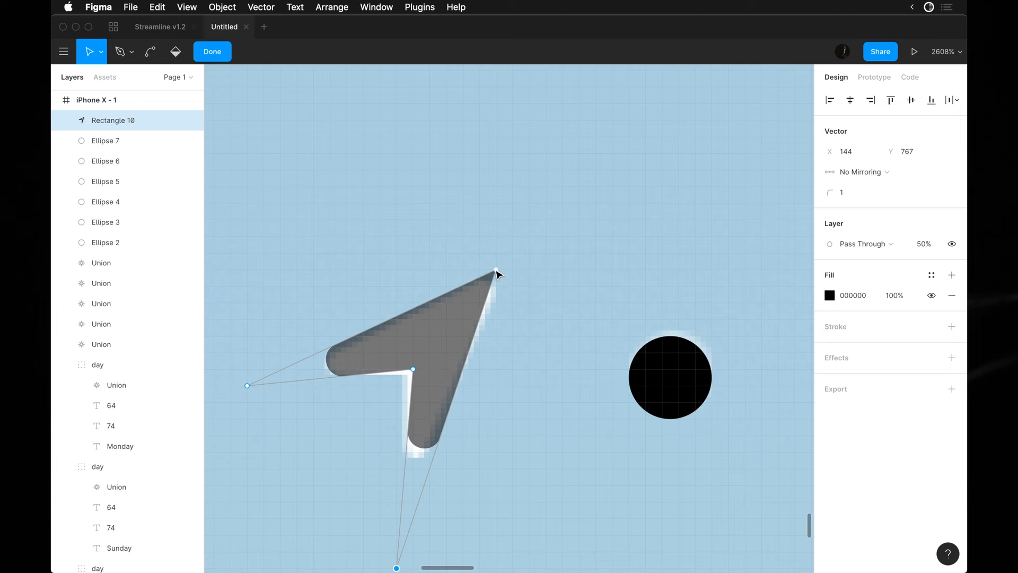
pyautogui.press('super+z')
# Set the corner radius of all the arrow's points to 0.5
pyautogui.moveTo(474, 236); pyautogui.dragTo(518, 303)
pyautogui.press('super+a')
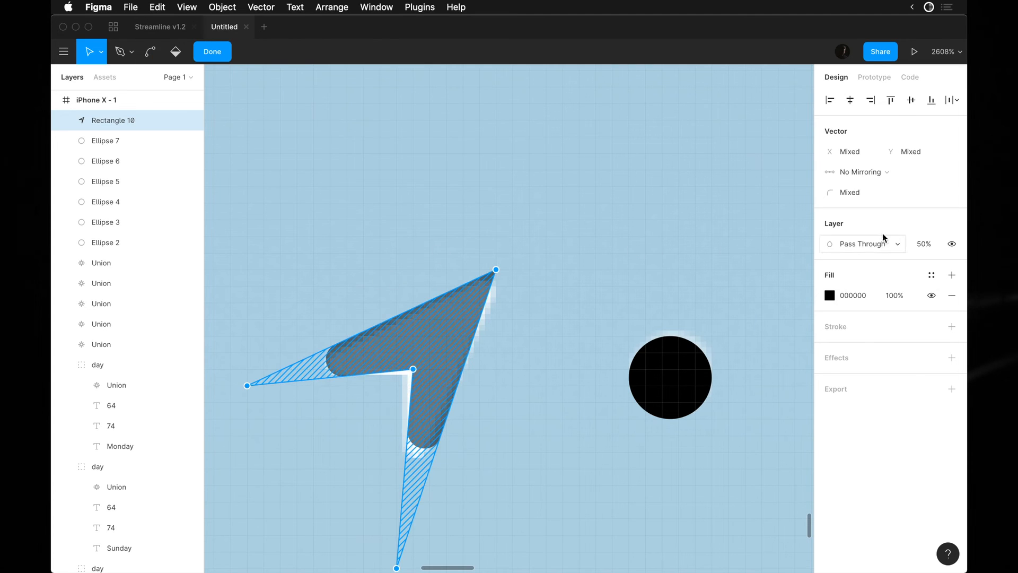
pyautogui.write('0.5')
pyautogui.press('Return')
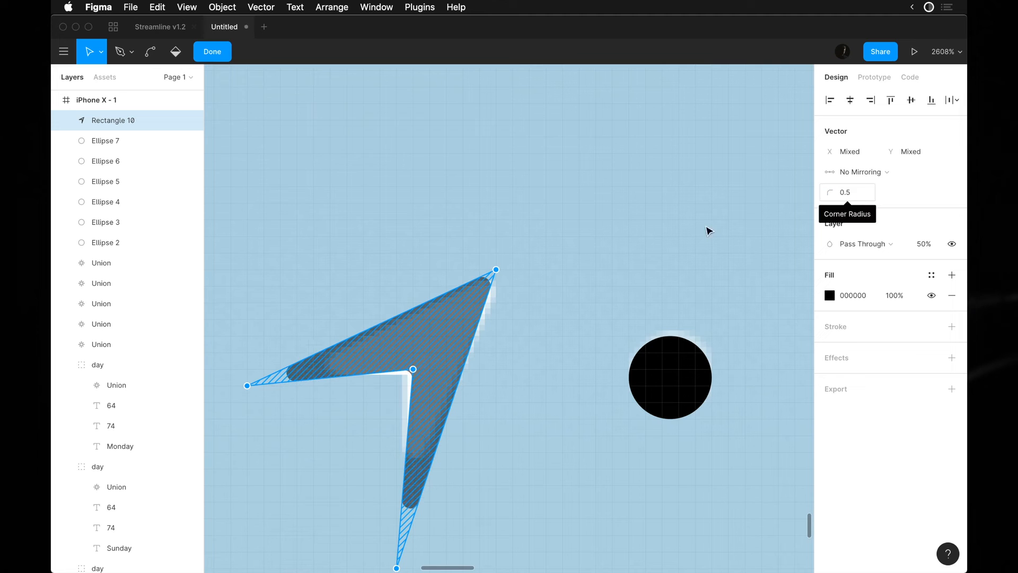
# Move the arrow's left tip back inward to X 138, Y 755
pyautogui.moveTo(229, 345); pyautogui.dragTo(278, 418)
pyautogui.press('Up')
pyautogui.press('Right')
pyautogui.press('Right')
pyautogui.press('Right')
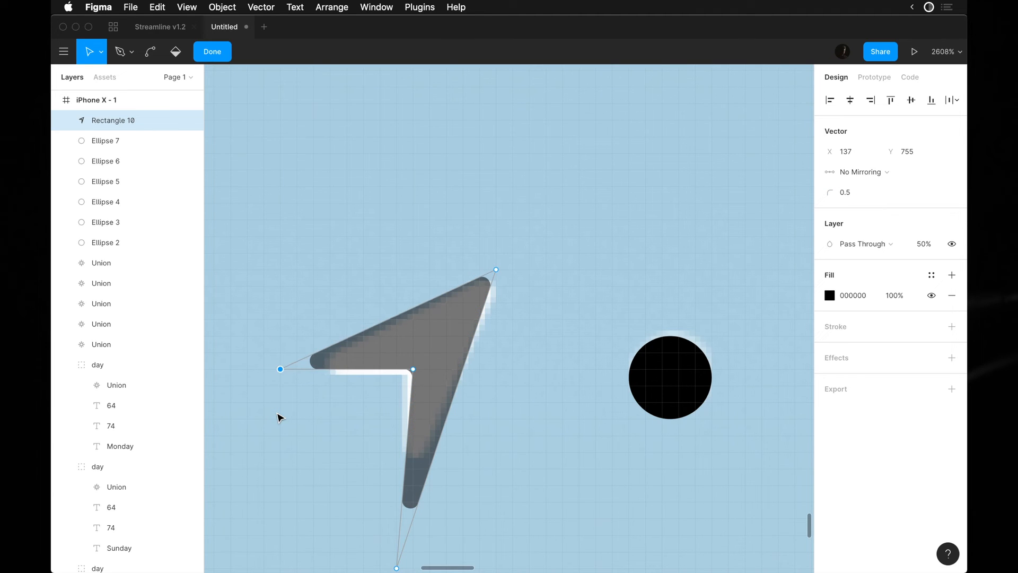
pyautogui.scroll(-2, 364, 505)
# Move the arrow's bottom tip up to X 145, Y 762 and finish editing its points
pyautogui.moveTo(363, 504); pyautogui.dragTo(425, 546)
pyautogui.press('Right')
pyautogui.press('Up')
pyautogui.press('Up')
pyautogui.press('Up')
pyautogui.press('Up')
pyautogui.press('Up')
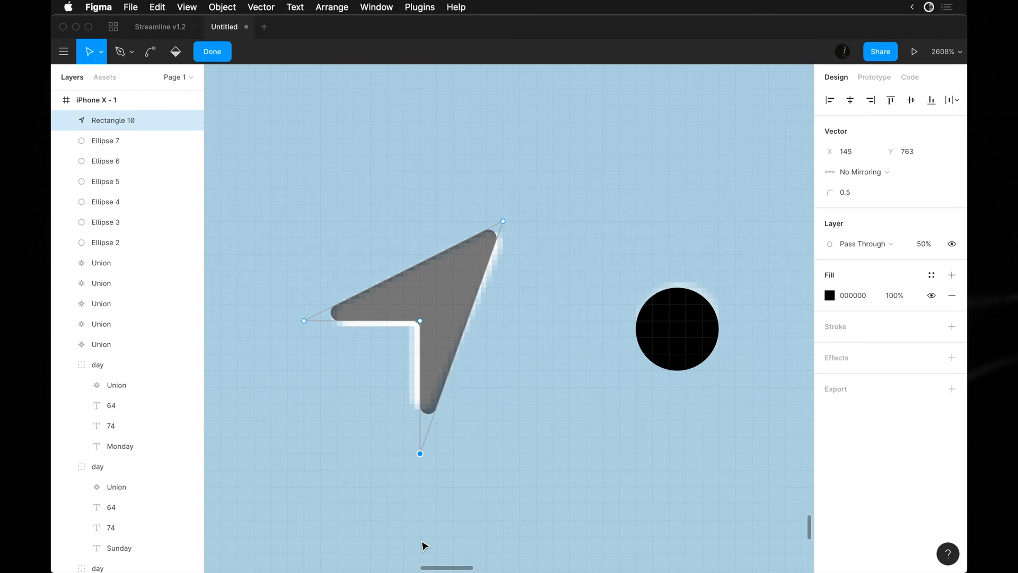
pyautogui.click(520, 399)
pyautogui.click(514, 300)
# Restore the arrow shape's opacity to 100%
pyautogui.click(450, 273)
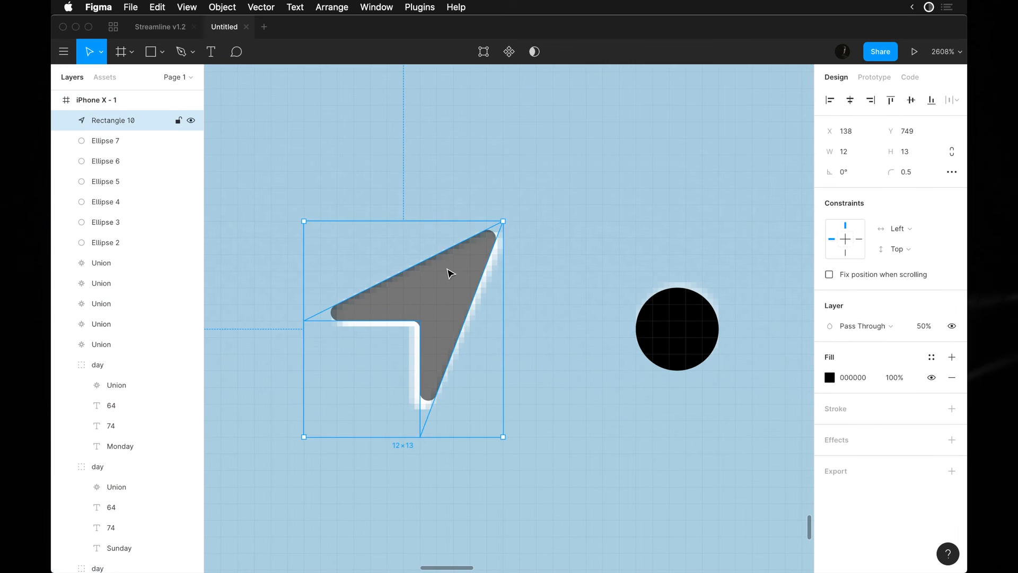
pyautogui.press('0')
pyautogui.press('Escape')
pyautogui.click(520, 293)
# Copy the last black circle onto the remaining page-indicator dot at X 231, Y 753
pyautogui.hotkey('shift', '0')
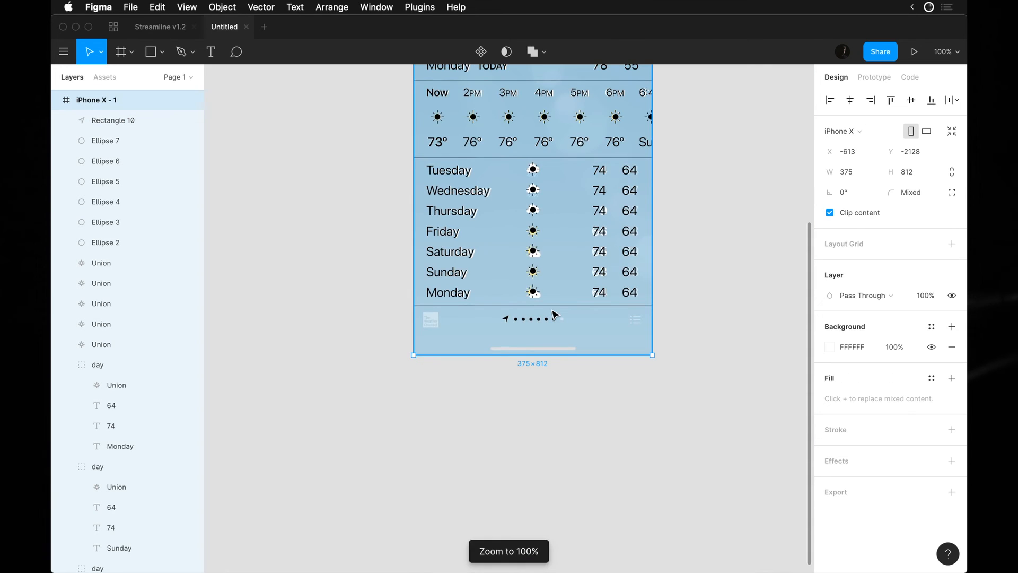
pyautogui.scroll(10, 555, 315)
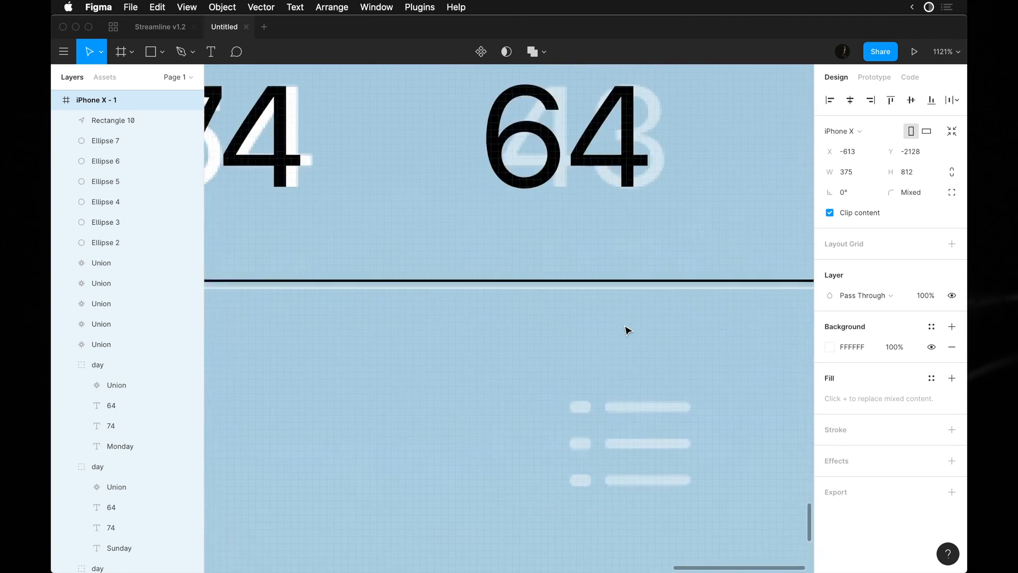
pyautogui.scroll(-4, 627, 330)
pyautogui.hscroll(-8, 552, 315)
pyautogui.click(371, 248)
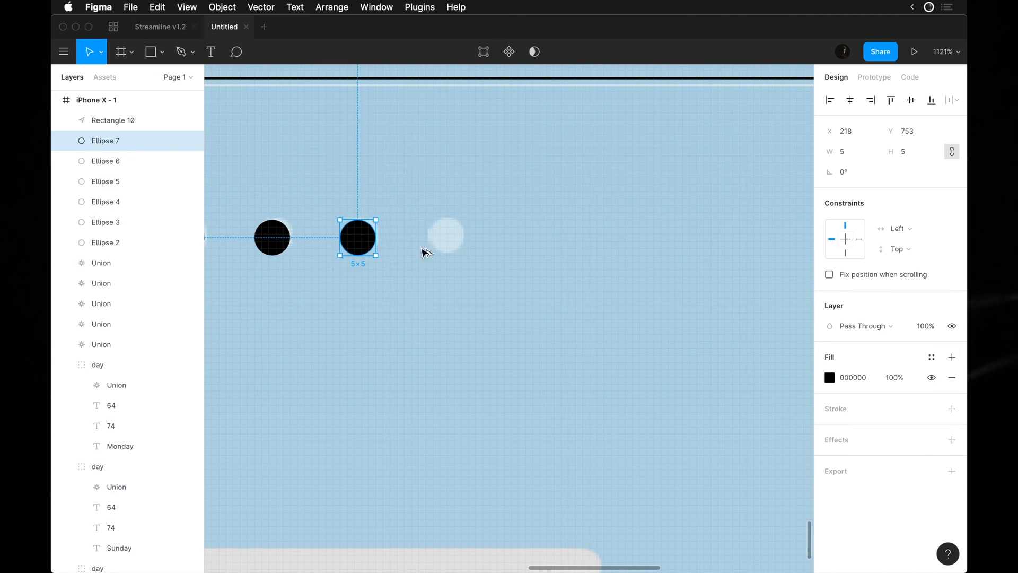
pyautogui.moveTo(426, 253); pyautogui.dragTo(466, 241)
# Duplicate the whole iPhone X - 1 frame
pyautogui.scroll(-8, 461, 240)
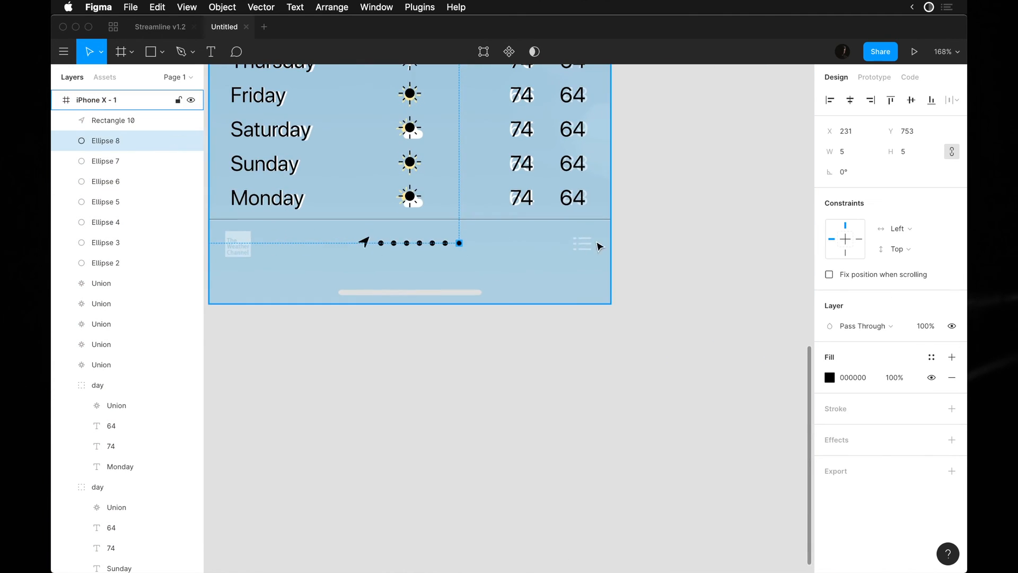
pyautogui.scroll(-6, 282, 255)
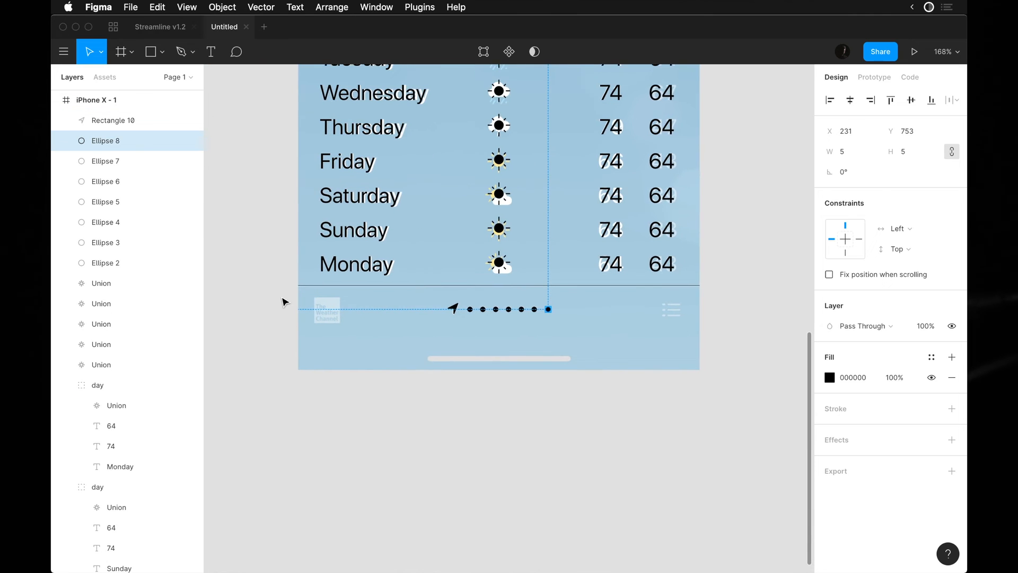
pyautogui.scroll(5, 283, 301)
pyautogui.scroll(-4, 284, 298)
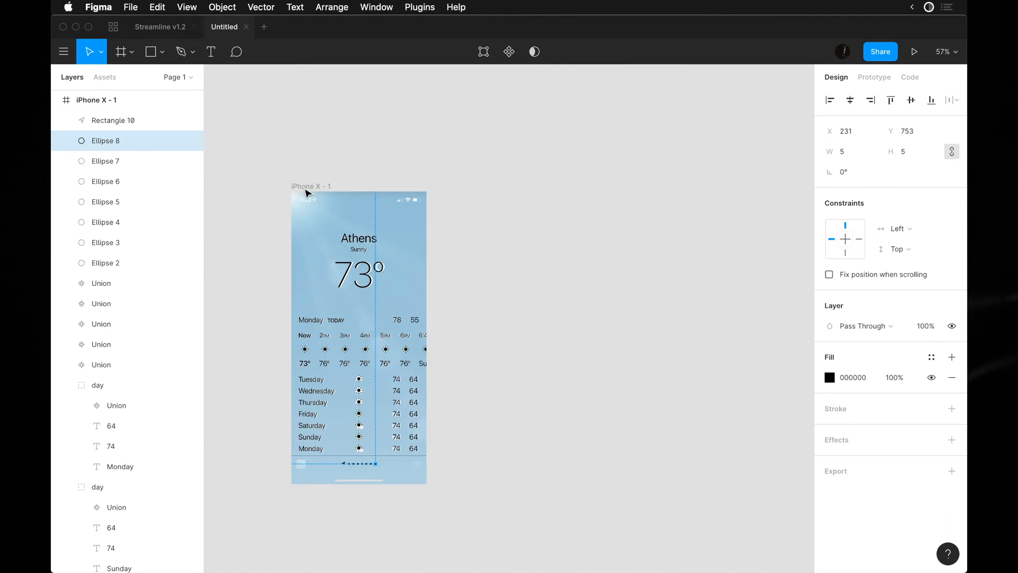
pyautogui.click(316, 188)
pyautogui.press('super+d')
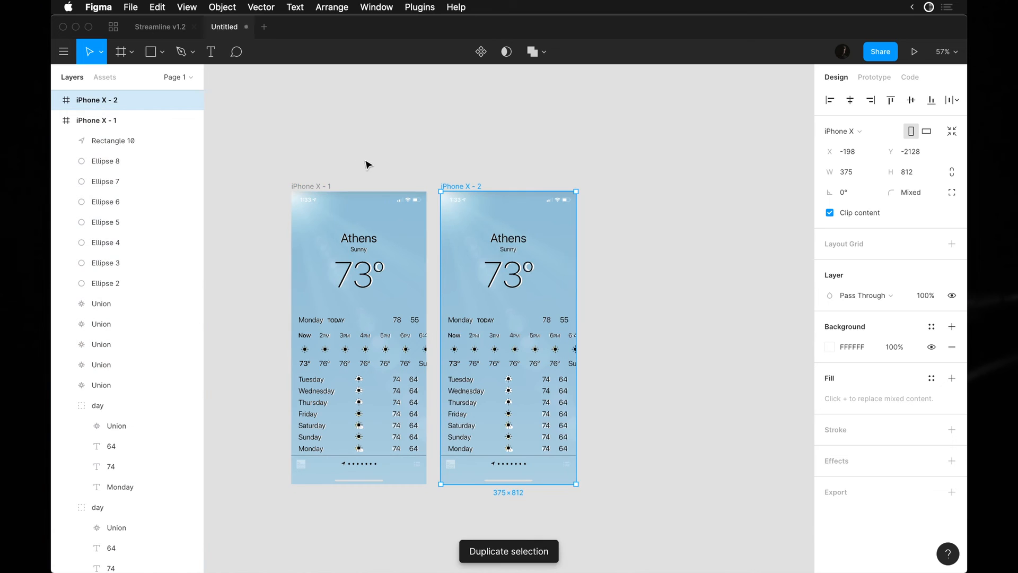
# Group all layers of iPhone X - 1 except the screenshot image and name the group "ui"
pyautogui.click(420, 168)
pyautogui.moveTo(281, 198); pyautogui.dragTo(434, 481)
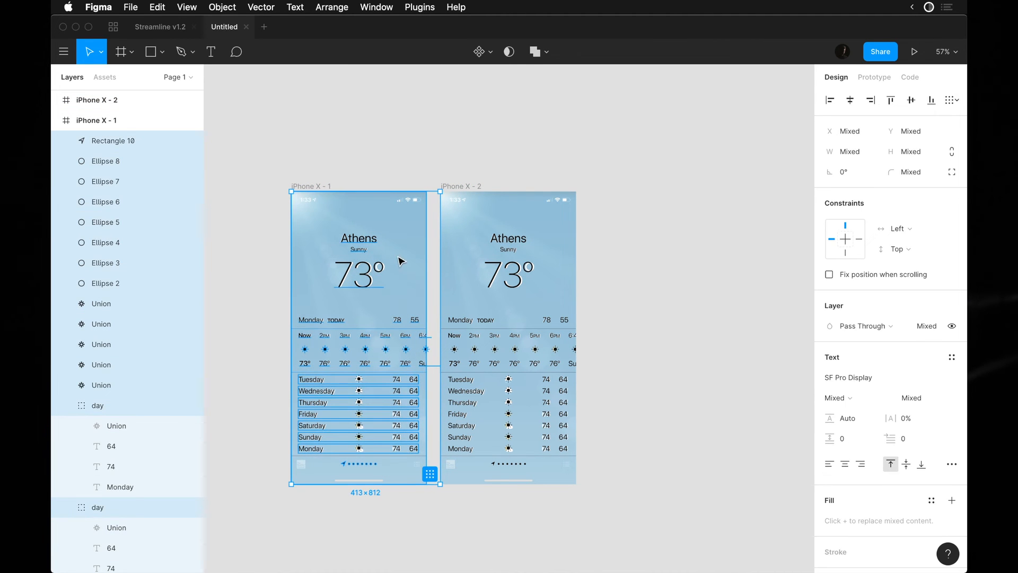
pyautogui.keyDown('shift'); pyautogui.click(364, 221); pyautogui.keyUp('shift')
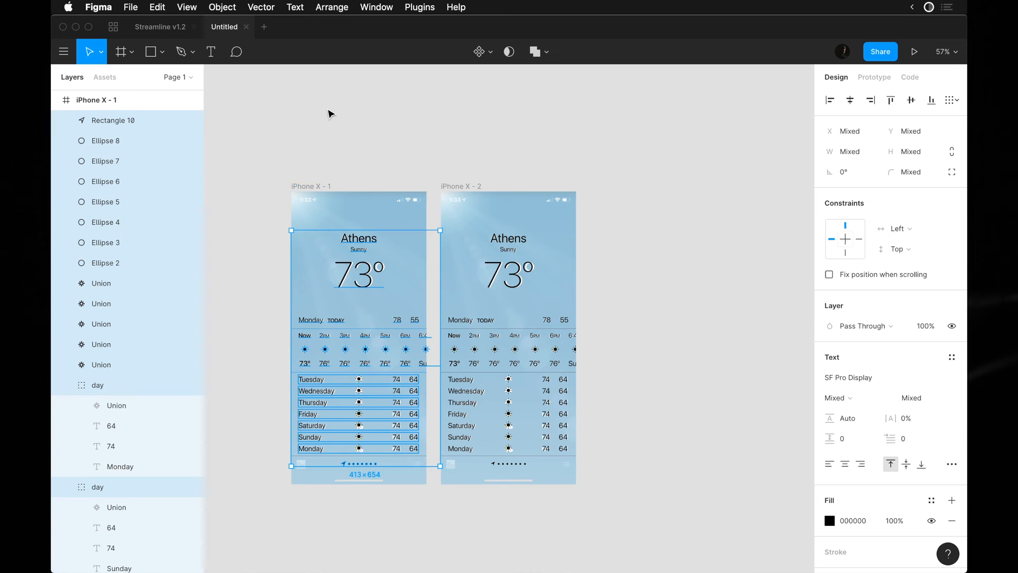
pyautogui.press('super+g')
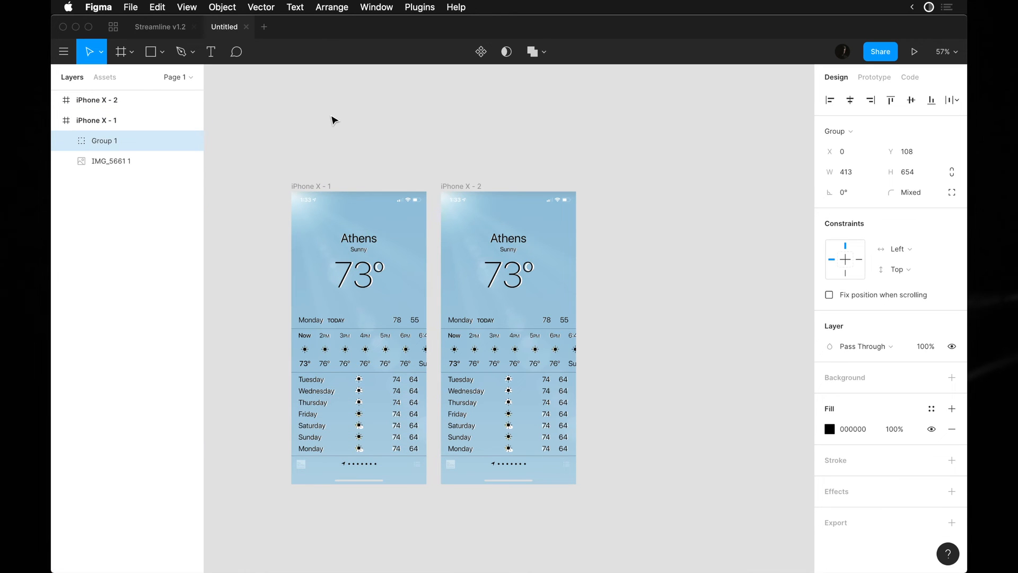
pyautogui.press('super+r')
pyautogui.press('Return')
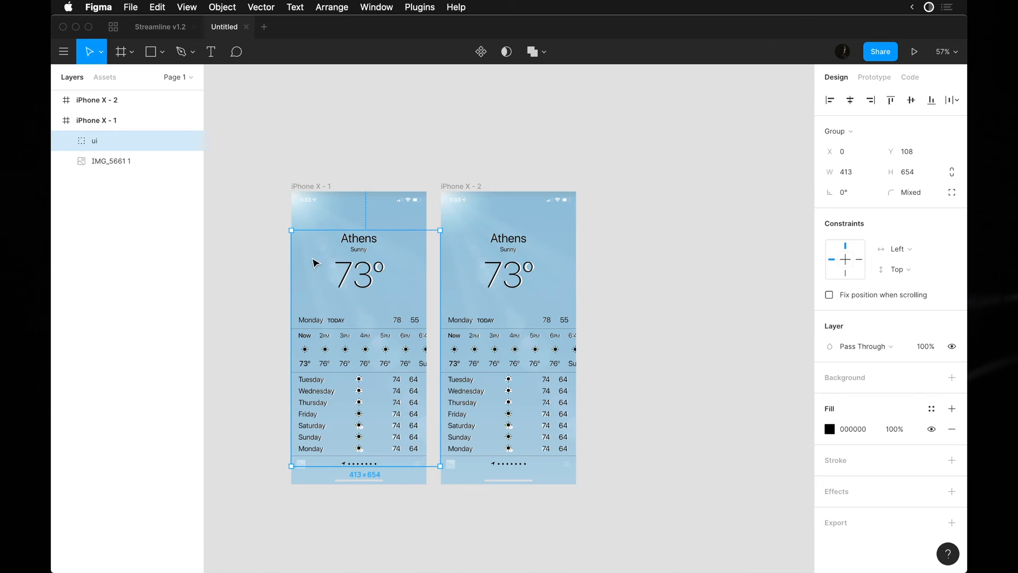
# Hide the ui group in iPhone X - 1 and set the screenshot image's opacity to 100%
pyautogui.click(191, 142)
pyautogui.click(334, 248)
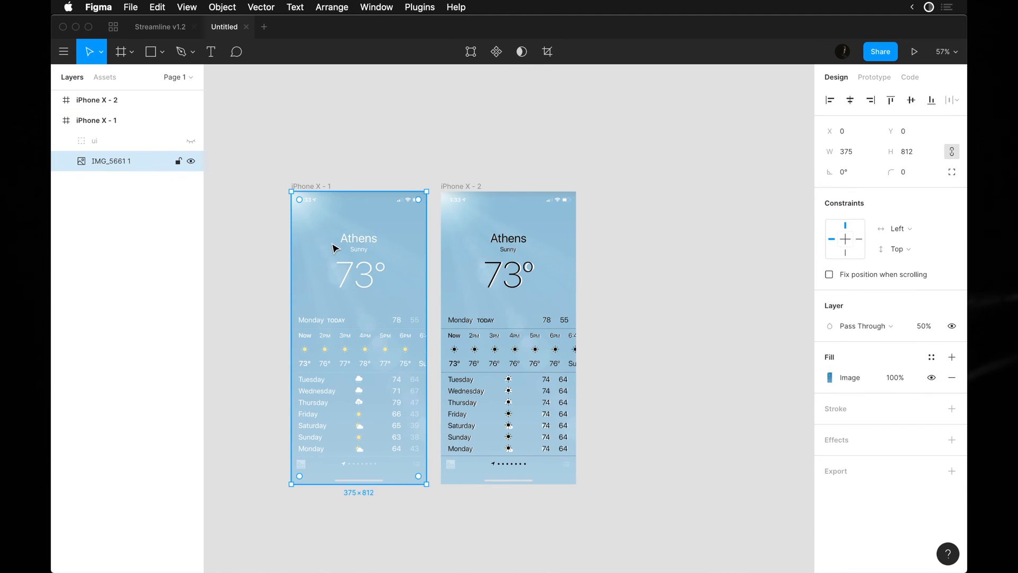
pyautogui.press('0')
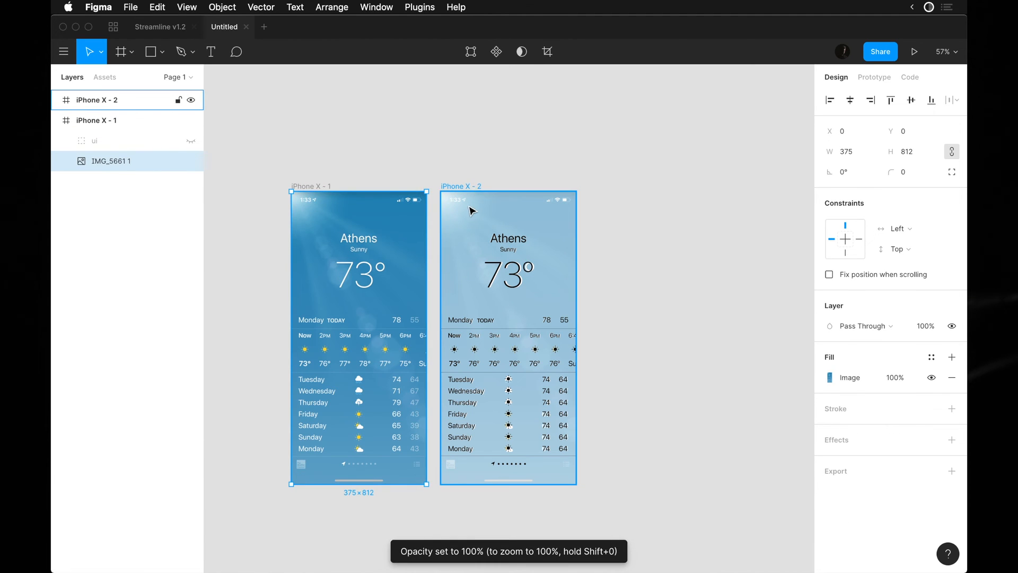
# Delete the screenshot image from iPhone X - 2 and set the frame's background to a blue sampled from the iPhone X - 1 screenshot
pyautogui.click(470, 209)
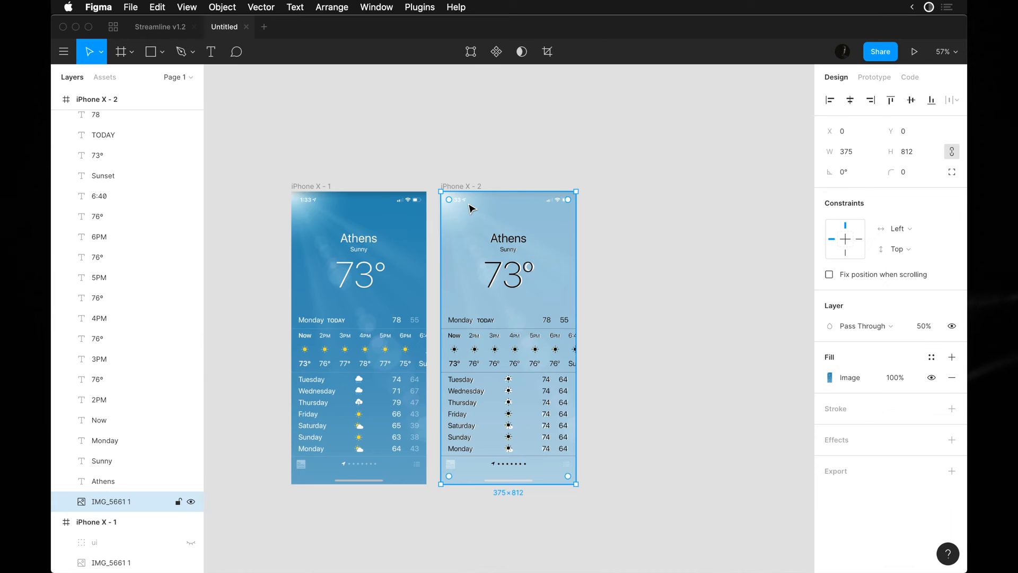
pyautogui.press('Delete')
pyautogui.click(467, 187)
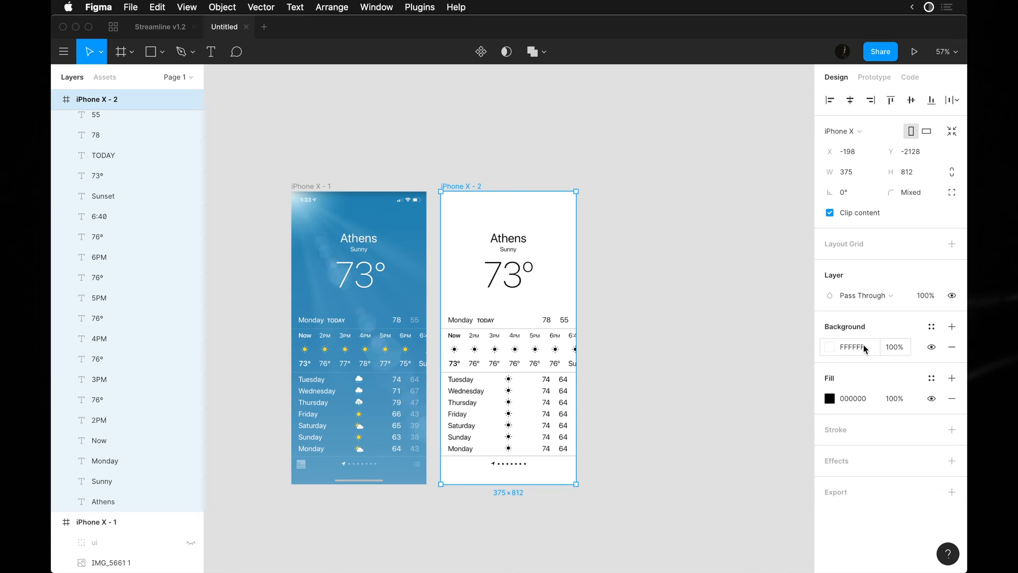
pyautogui.click(829, 349)
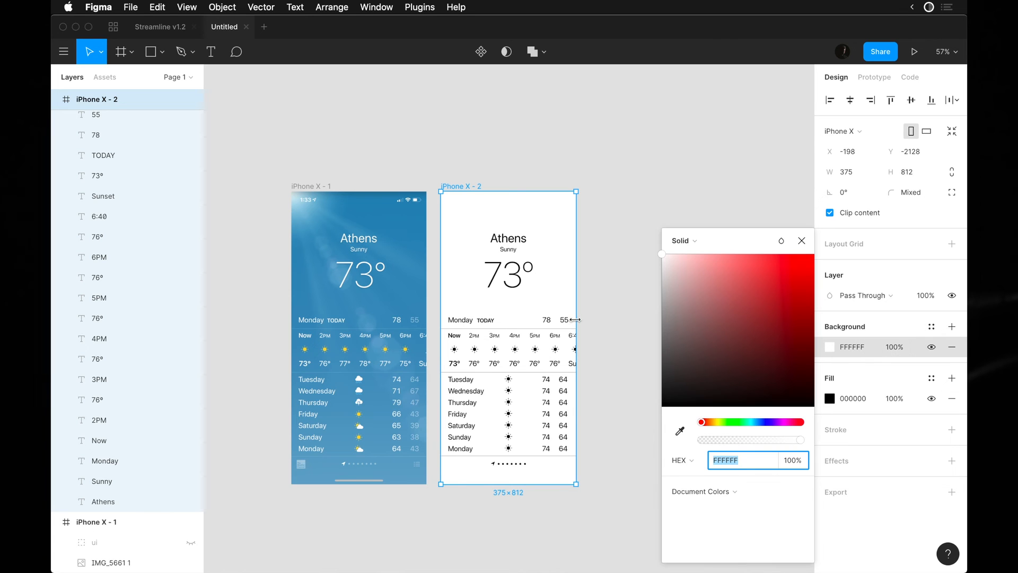
pyautogui.press('i')
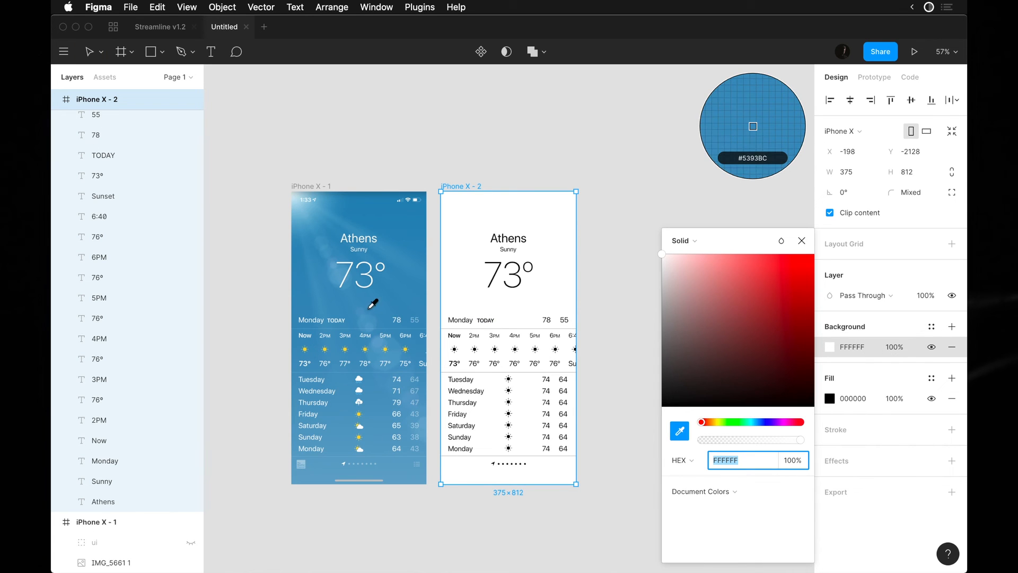
pyautogui.click(390, 292)
pyautogui.click(599, 264)
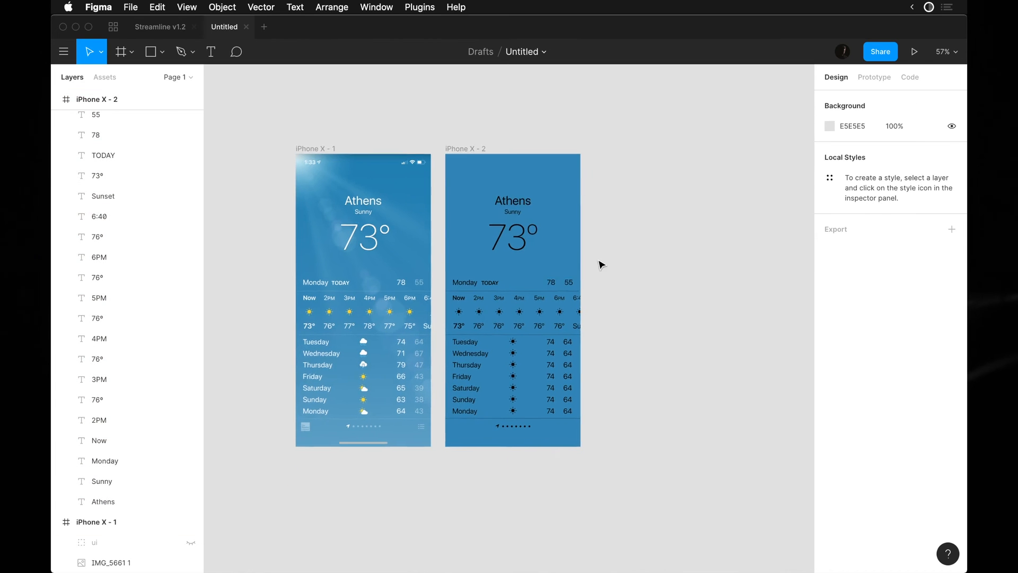
# Recolor the text, dividers, sun icons and arrow in iPhone X - 2 with white (FFFFFF) sampled from the original screenshot
pyautogui.scroll(5, 598, 263)
pyautogui.hscroll(-3, 599, 263)
pyautogui.scroll(-1, 599, 264)
pyautogui.moveTo(689, 132); pyautogui.dragTo(463, 509)
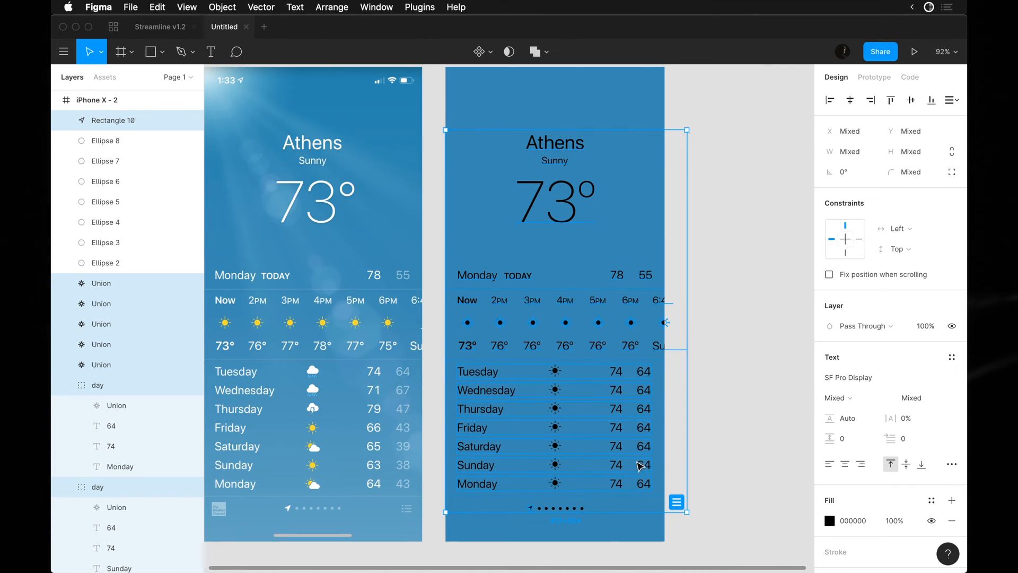
pyautogui.press('i')
pyautogui.click(319, 366)
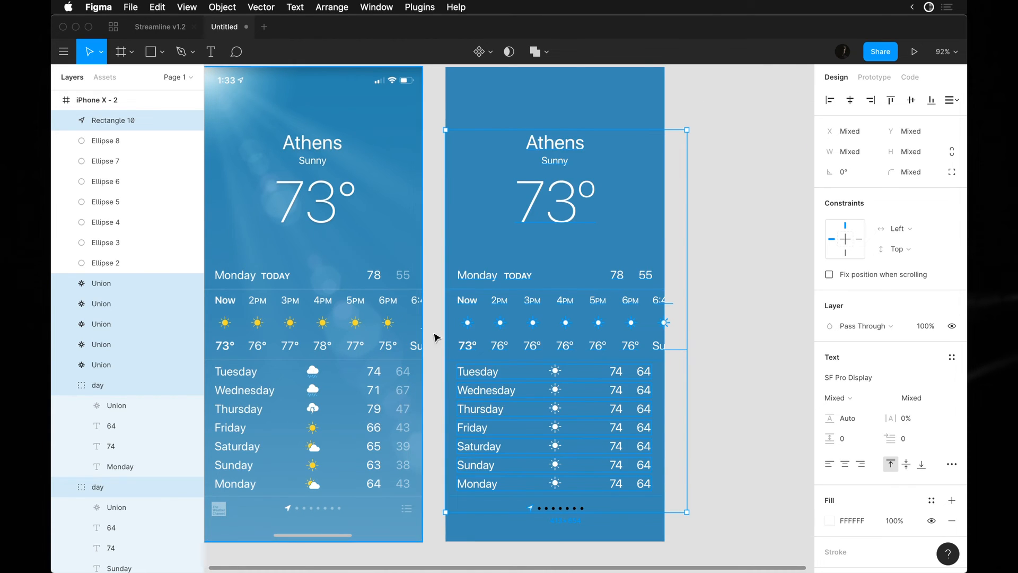
pyautogui.click(743, 261)
# Recolor the seven page-indicator dots in iPhone X - 2 with white (FFFFFF) sampled from the screenshot's large 73° text
pyautogui.scroll(-2, 743, 261)
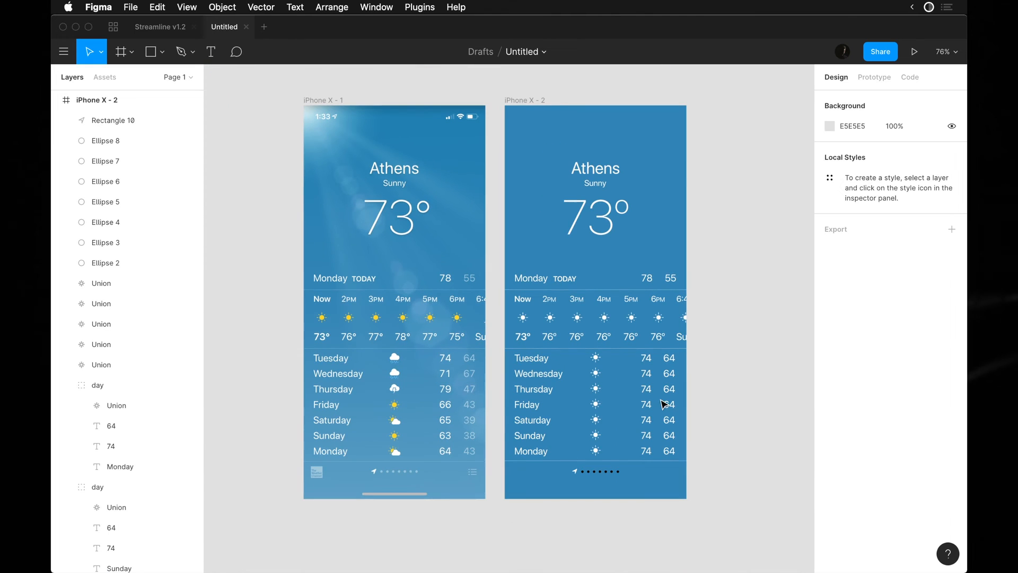
pyautogui.moveTo(645, 511); pyautogui.dragTo(582, 472)
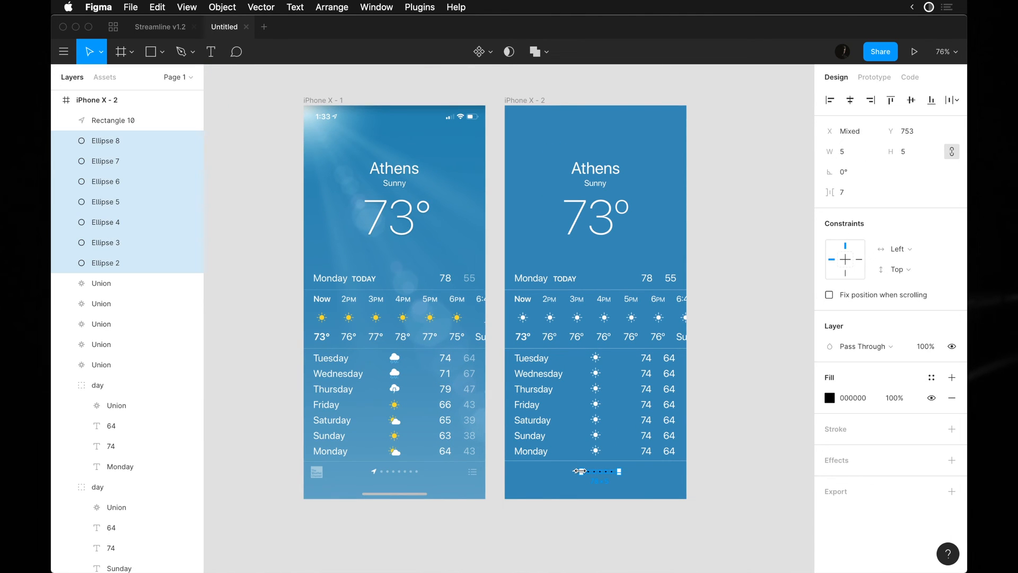
pyautogui.press('i')
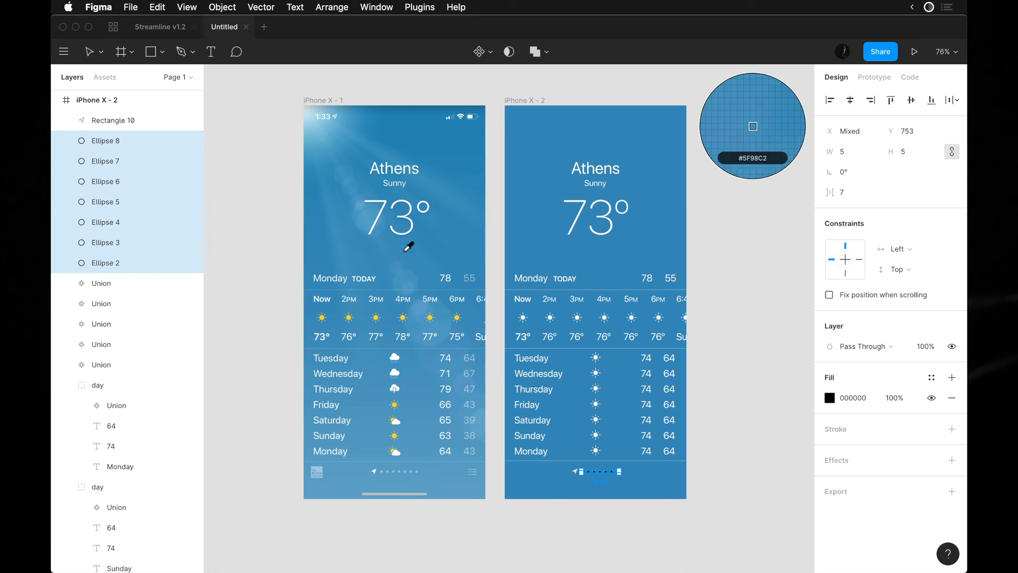
pyautogui.click(411, 227)
# Reduce the fill opacity of the seven page-indicator dots in iPhone X - 2 to 30%
pyautogui.scroll(5, 449, 344)
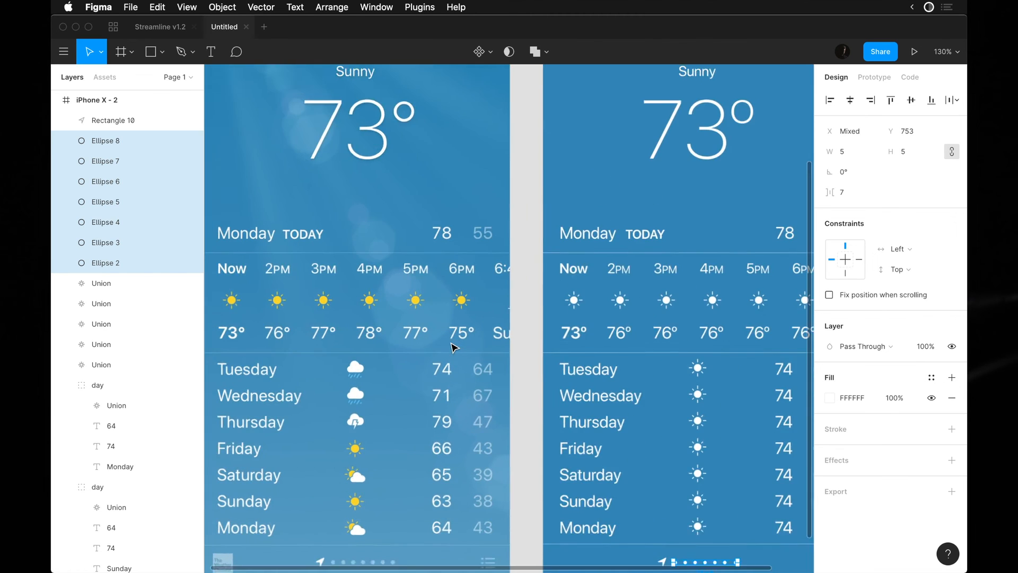
pyautogui.scroll(-2, 454, 348)
pyautogui.scroll(-4, 453, 347)
pyautogui.click(493, 498)
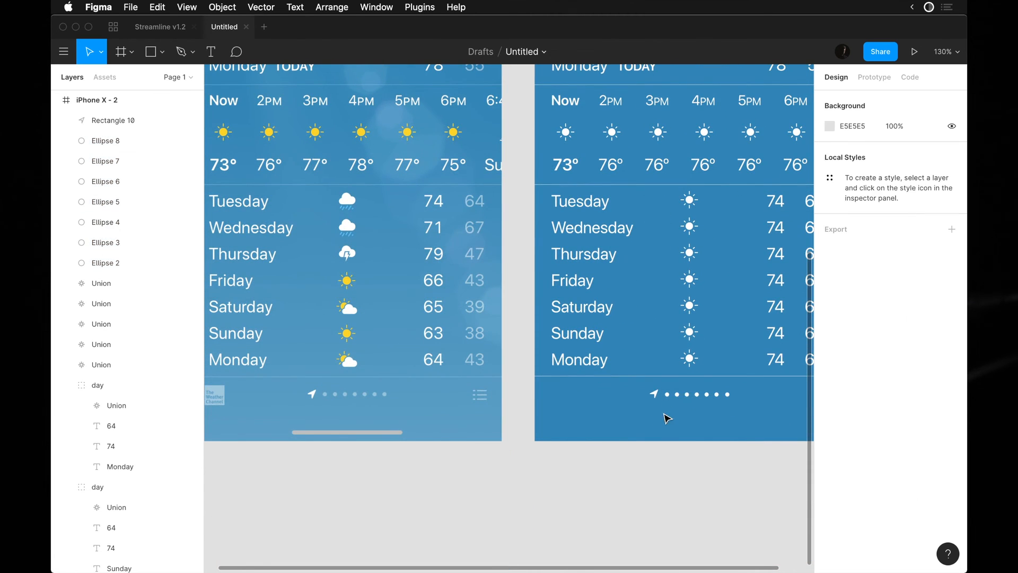
pyautogui.click(667, 395)
pyautogui.moveTo(764, 471); pyautogui.dragTo(668, 392)
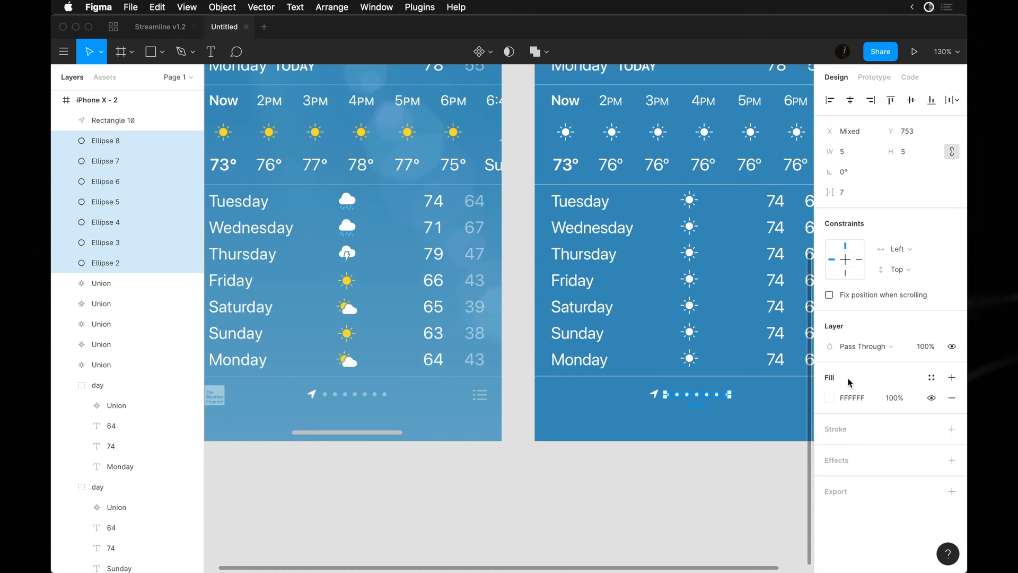
pyautogui.click(894, 398)
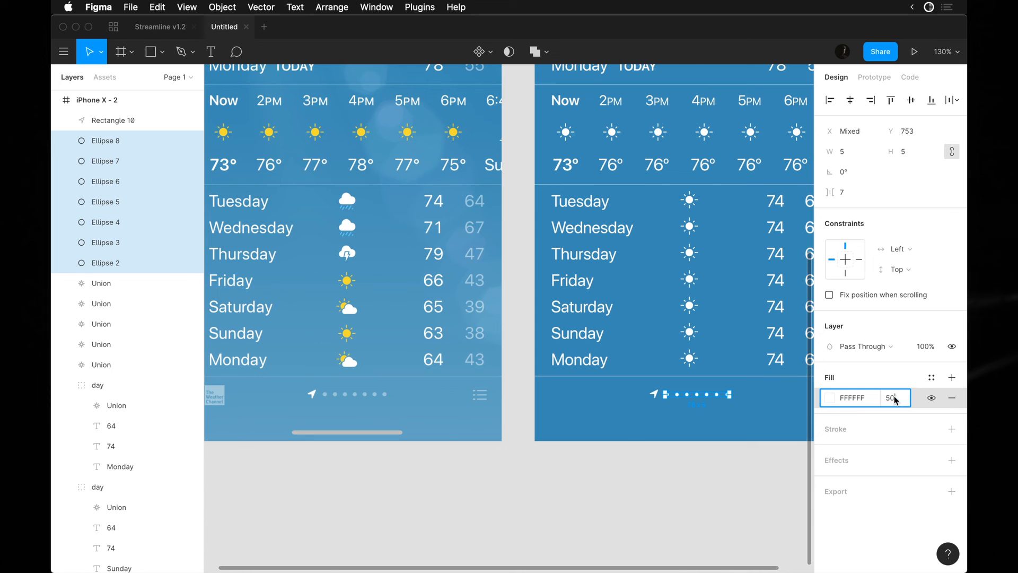
pyautogui.press('Return')
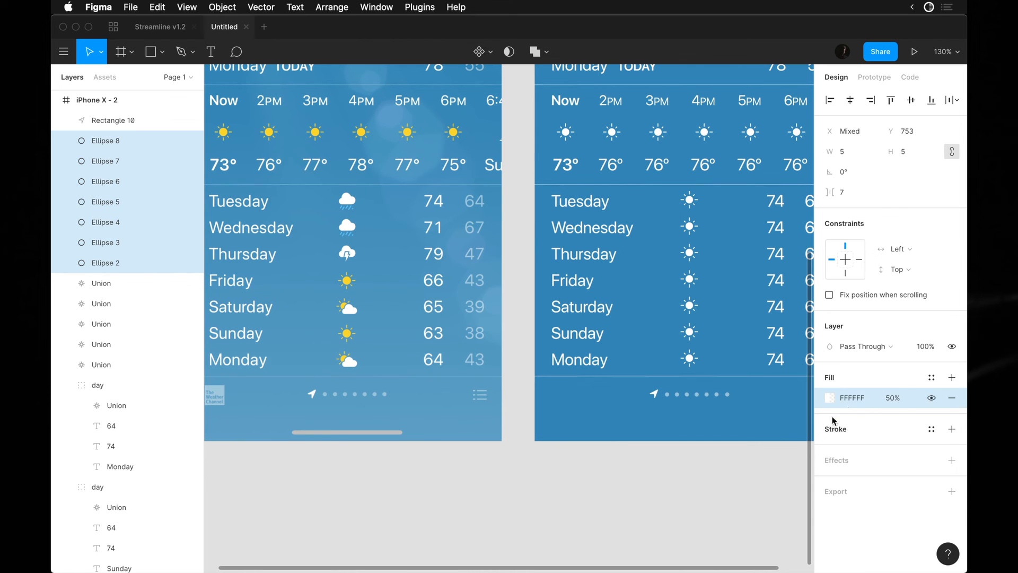
pyautogui.click(893, 398)
pyautogui.hotkey('shift', 'Down')
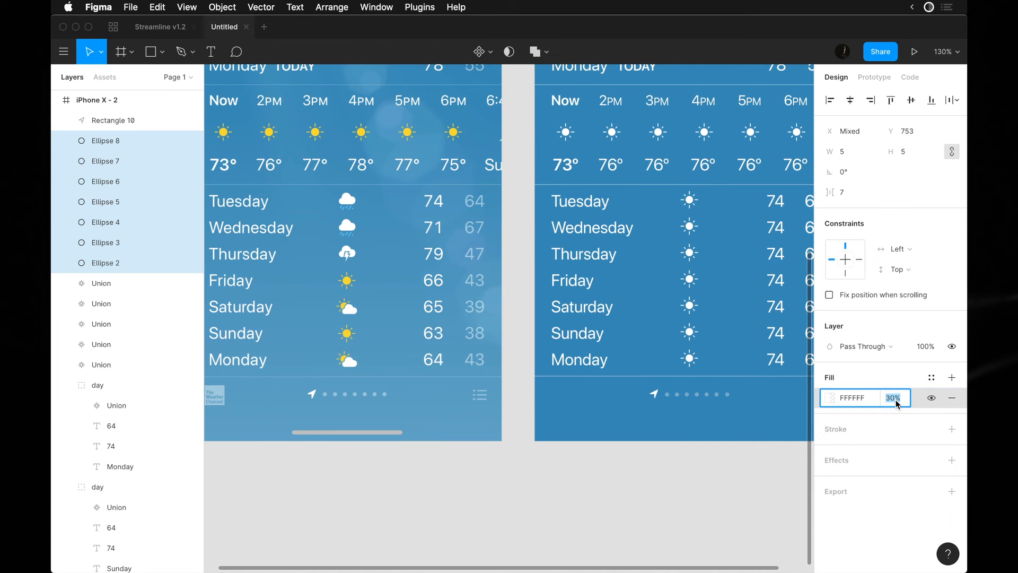
pyautogui.click(648, 523)
# Reduce the fill opacity of all seven low temperatures (64) in the iPhone X - 2 forecast list to 40%
pyautogui.hotkey('shift', '0')
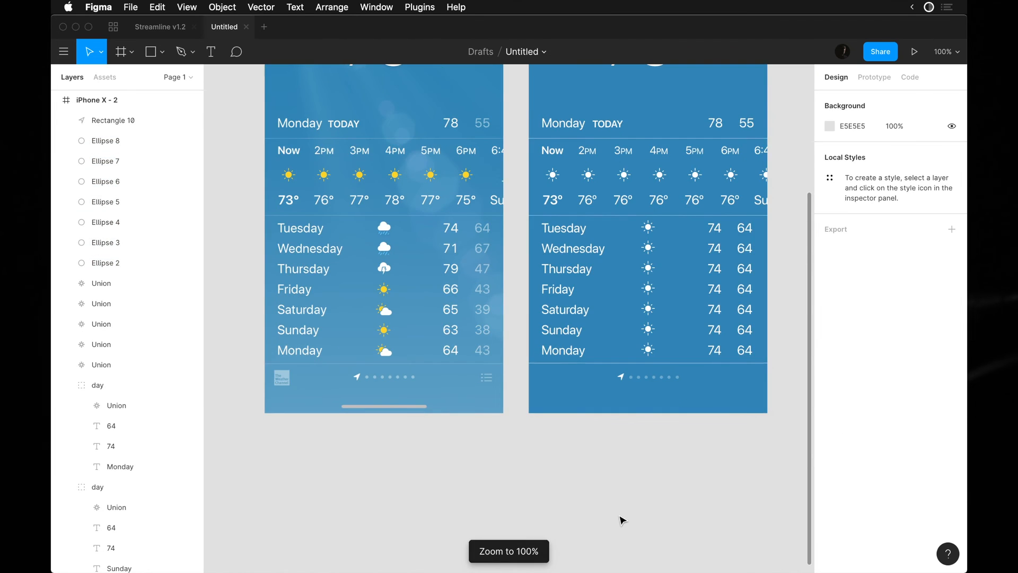
pyautogui.scroll(2, 621, 519)
pyautogui.hscroll(1, 620, 519)
pyautogui.scroll(3, 621, 520)
pyautogui.hscroll(2, 622, 519)
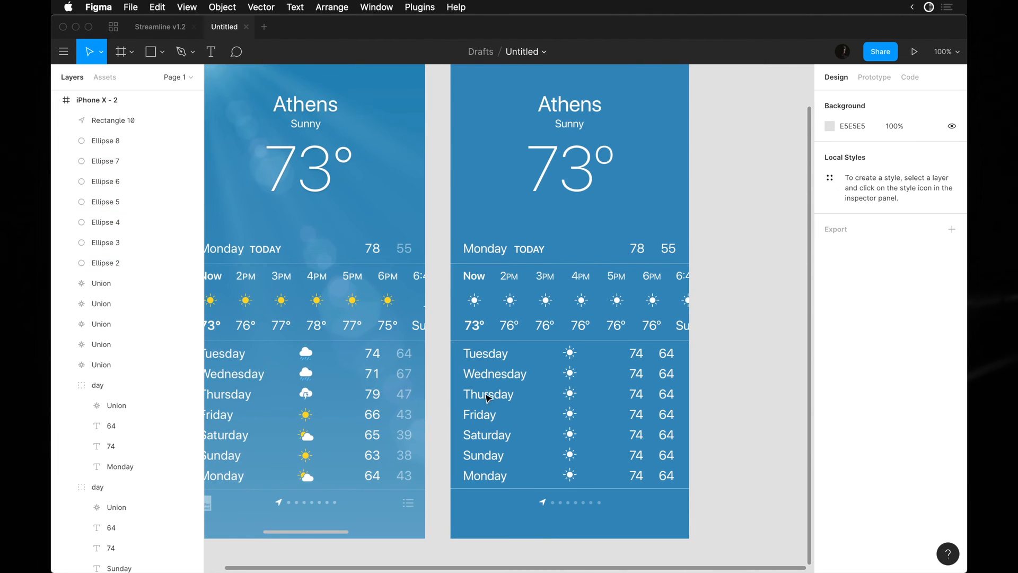
pyautogui.click(673, 359)
pyautogui.moveTo(709, 352); pyautogui.dragTo(660, 481)
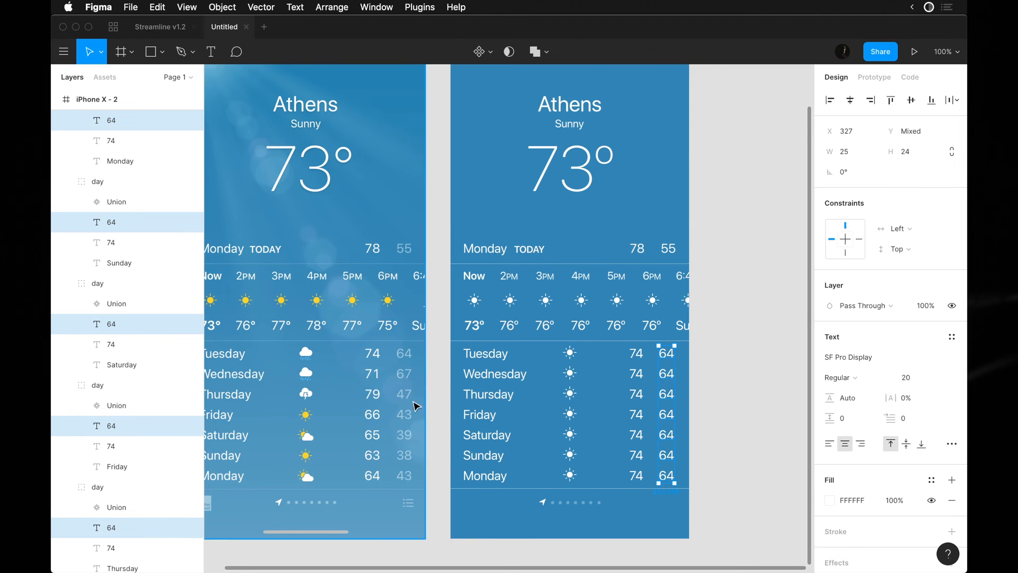
pyautogui.hscroll(-3, 410, 392)
pyautogui.scroll(-1, 410, 393)
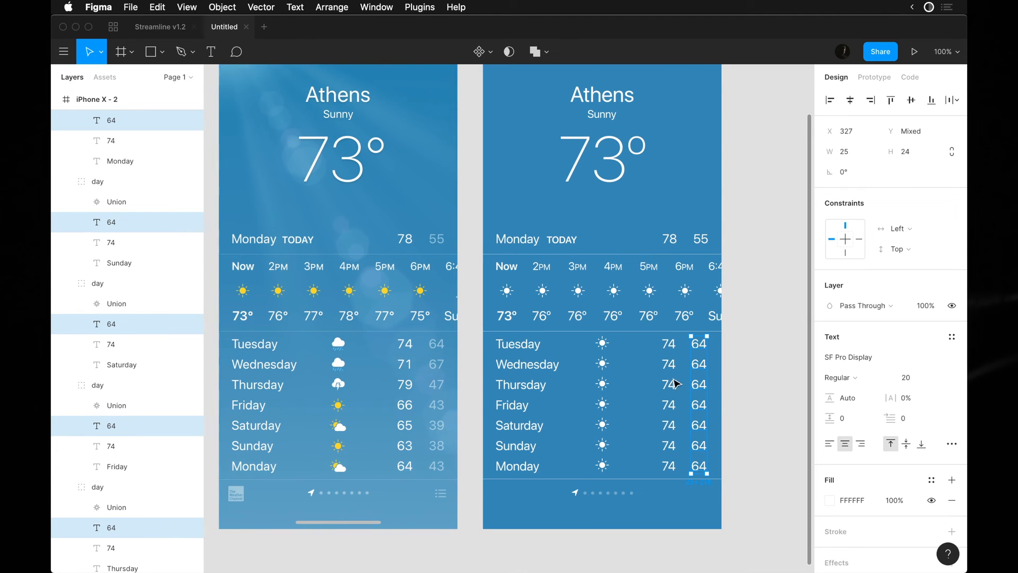
pyautogui.click(896, 501)
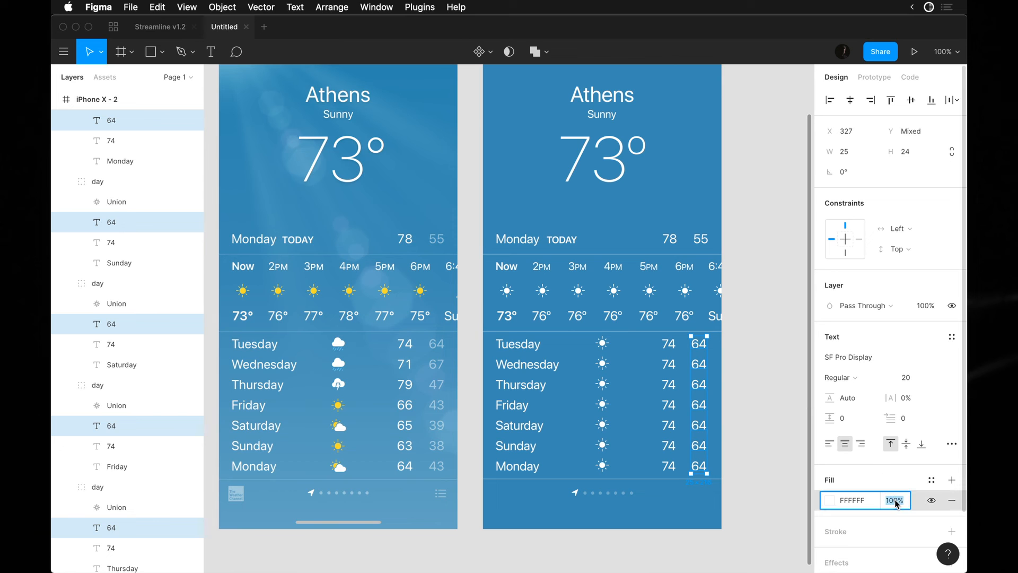
pyautogui.hotkey('shift', 'Down')
pyautogui.hotkey('shift', 'Down')
pyautogui.hotkey('shift', 'Down')
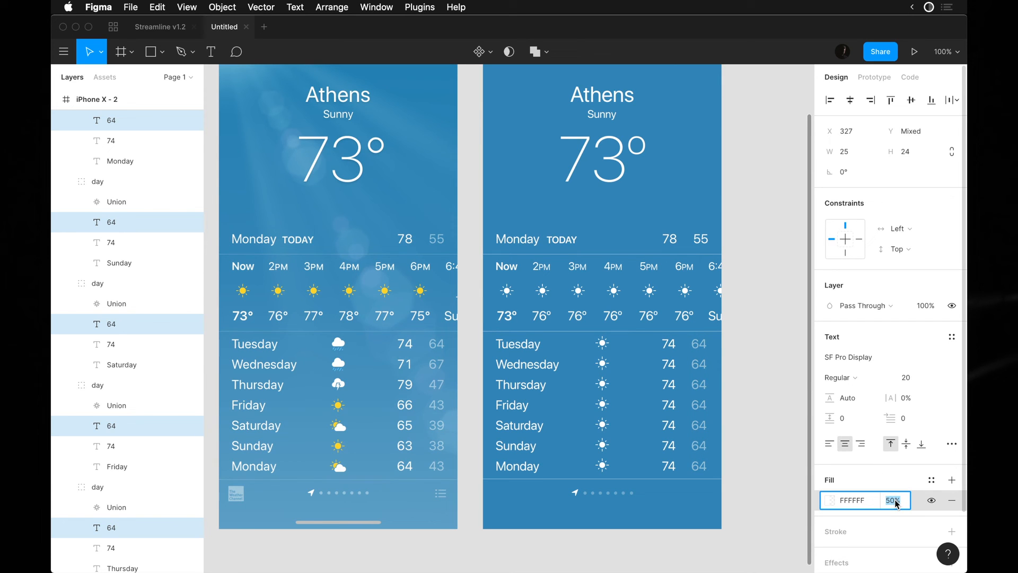
pyautogui.hotkey('shift', 'Down')
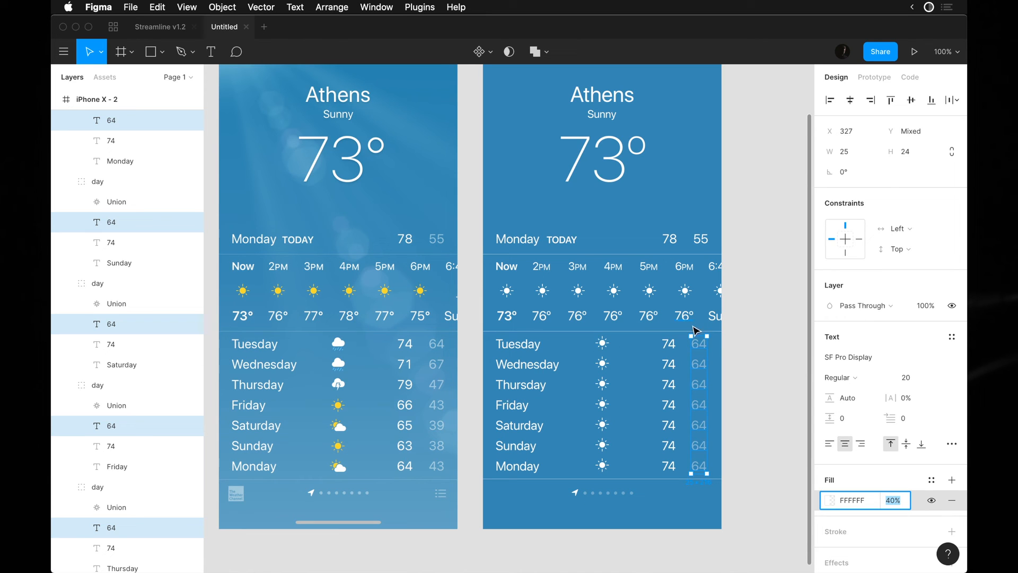
pyautogui.click(783, 327)
# Match the fill of the low temperature 55 in the Monday TODAY row to the faded 64 values in the forecast list
pyautogui.click(701, 240)
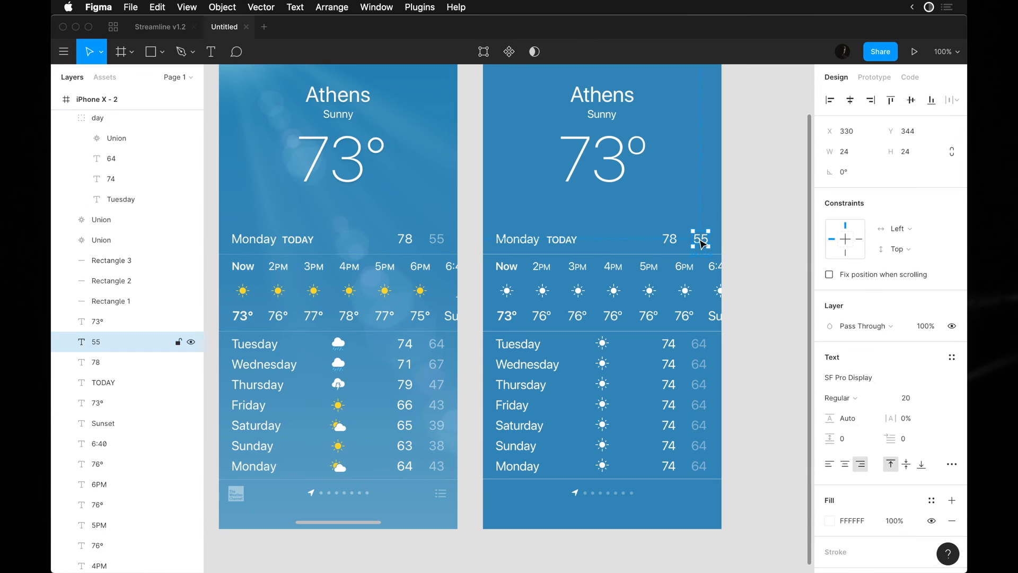
pyautogui.click(703, 347)
pyautogui.click(701, 240)
pyautogui.click(749, 269)
pyautogui.scroll(2, 752, 269)
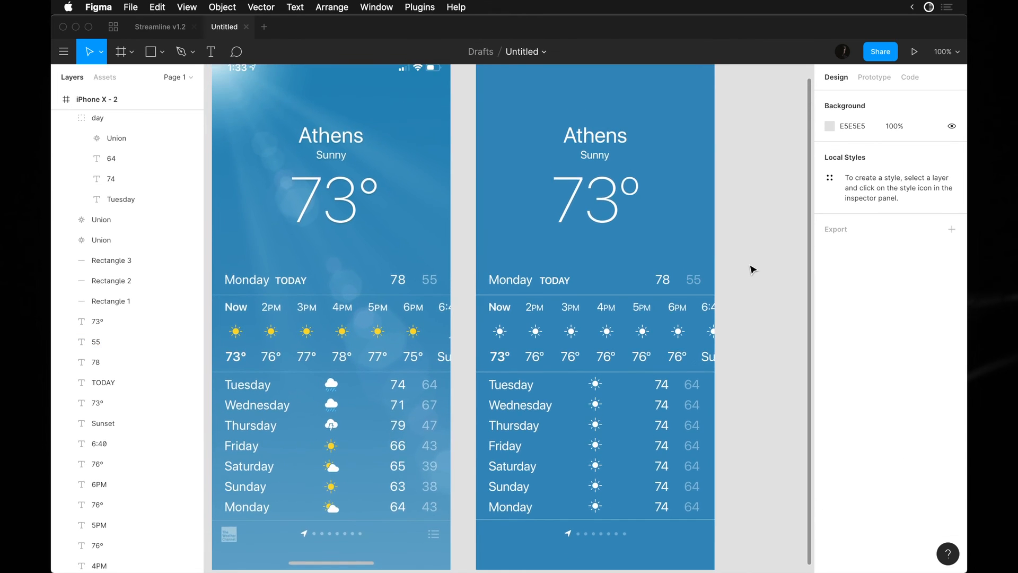